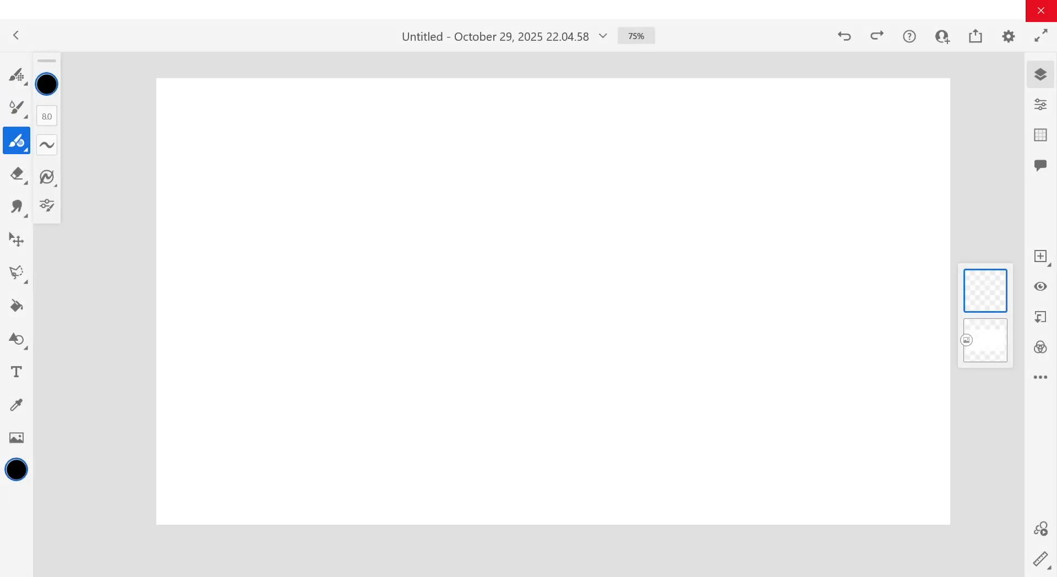
Set the brush size to 4.5 and draw a straight black horizontal ground line across the lower part of the canvas
click(49, 118)
drag(77, 186, 77, 188)
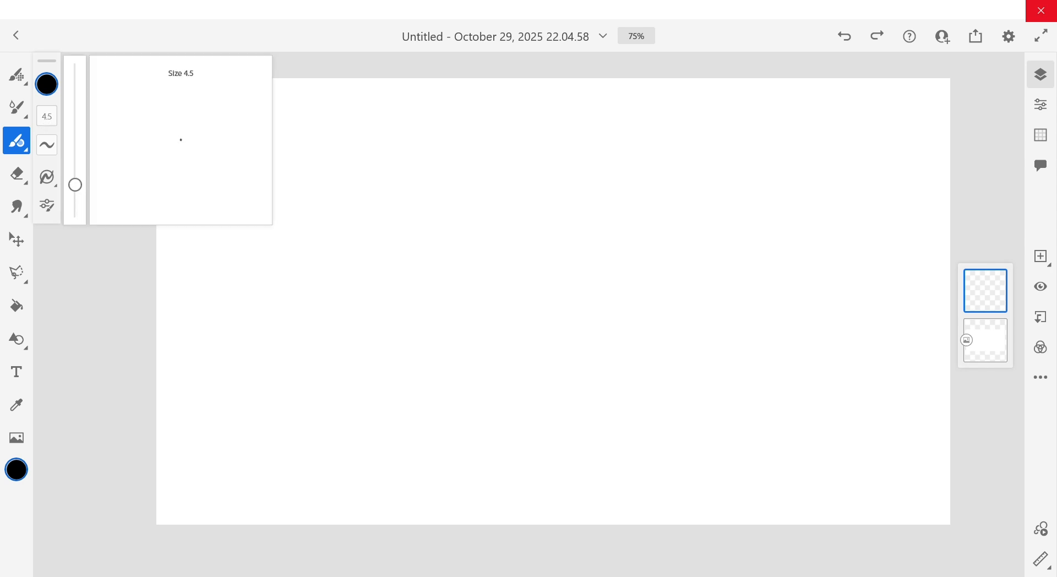
click(16, 140)
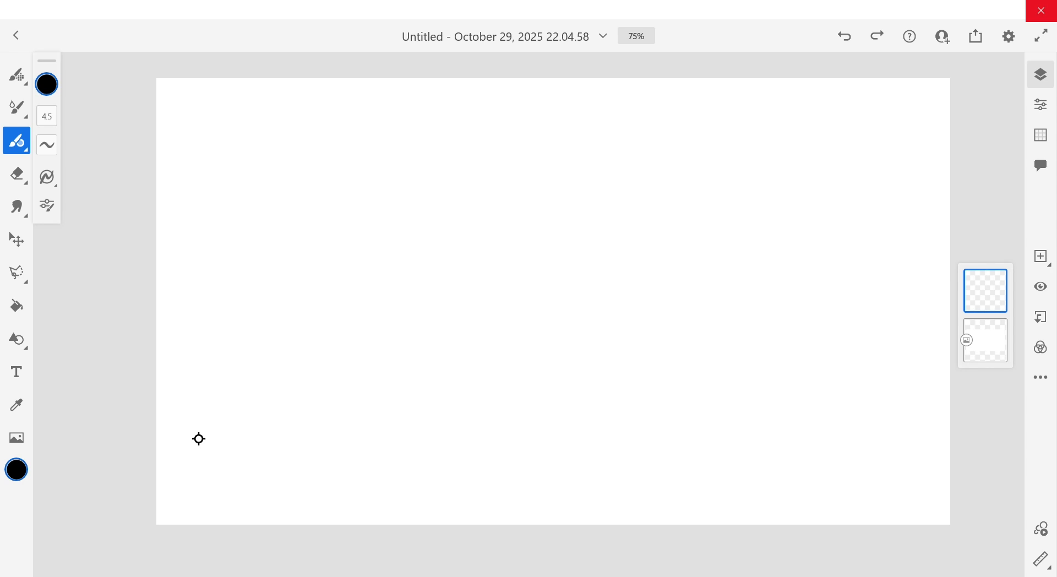
mouse_move(199, 439)
mouse_down()
mouse_move(692, 423)
mouse_move(908, 426)
mouse_move(909, 444)
mouse_up()
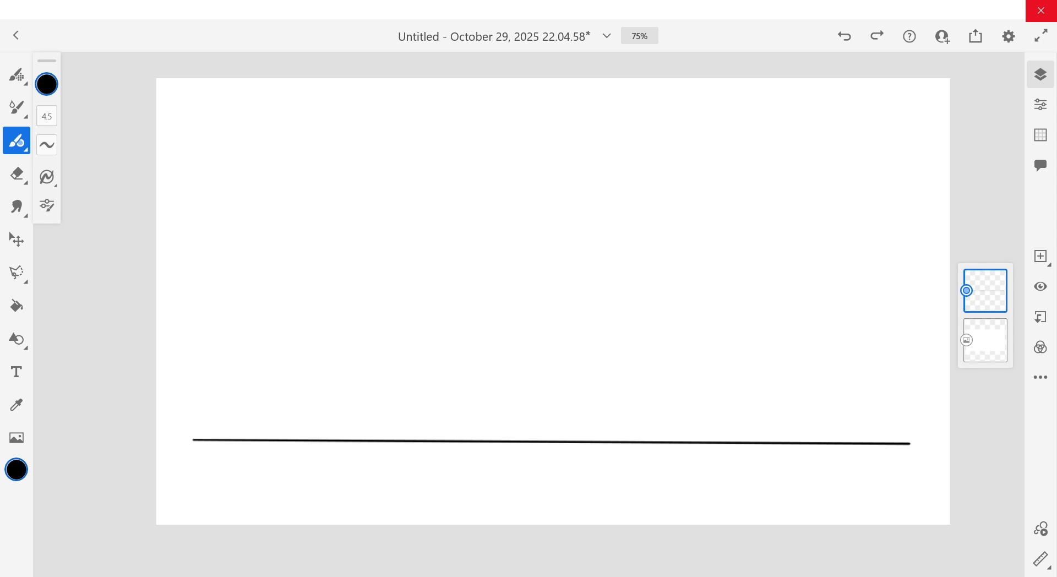
Add a new layer and draw a light-pink bouncing-ball path with arcs of decreasing height that touch the ground line
click(1041, 256)
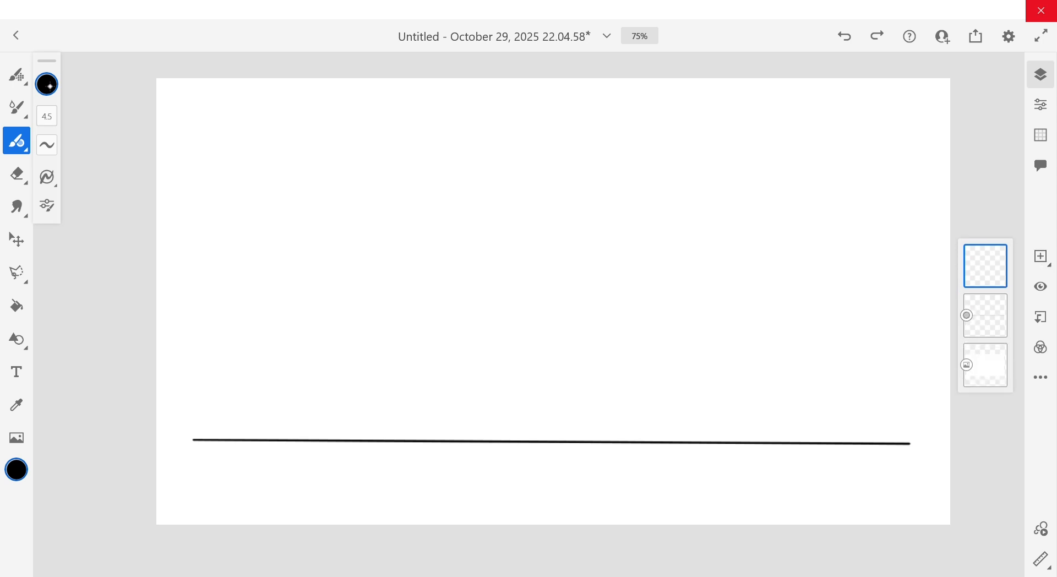
click(48, 85)
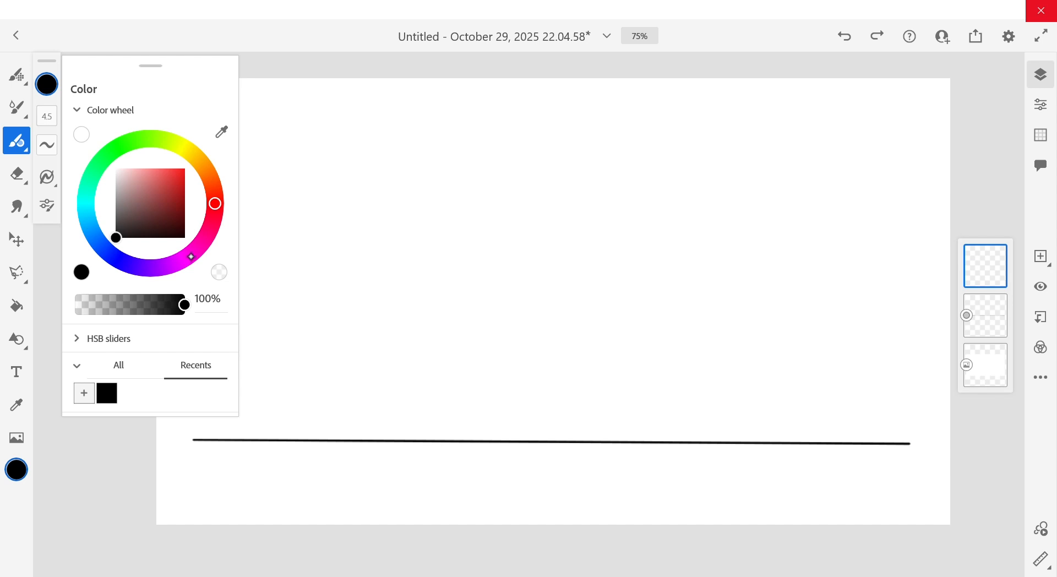
click(191, 256)
drag(137, 181, 143, 143)
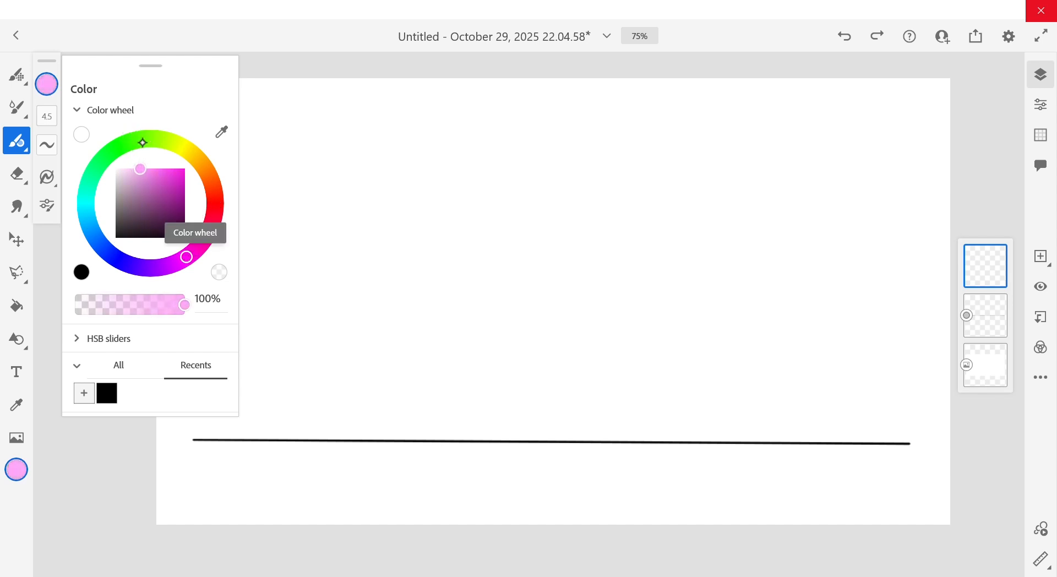
key(Escape)
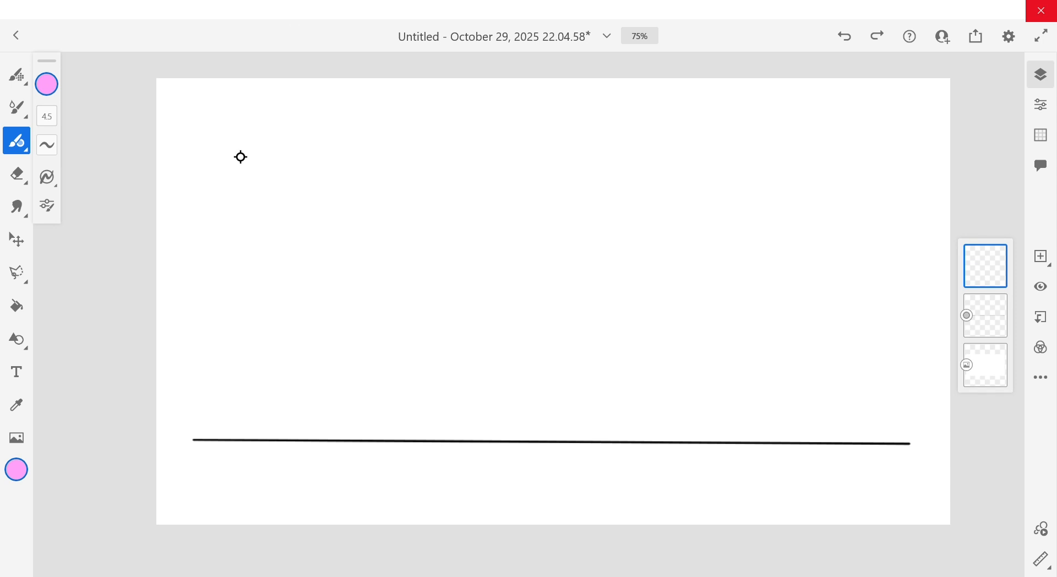
mouse_move(203, 133)
mouse_down()
mouse_move(288, 148)
mouse_move(327, 176)
mouse_move(365, 232)
mouse_move(407, 341)
mouse_move(425, 442)
mouse_move(457, 323)
mouse_move(491, 278)
mouse_move(524, 263)
mouse_move(570, 267)
mouse_move(597, 288)
mouse_move(637, 356)
mouse_move(664, 440)
mouse_move(701, 364)
mouse_move(743, 335)
mouse_move(801, 361)
mouse_move(841, 440)
mouse_move(851, 423)
mouse_move(844, 441)
mouse_move(904, 386)
mouse_up()
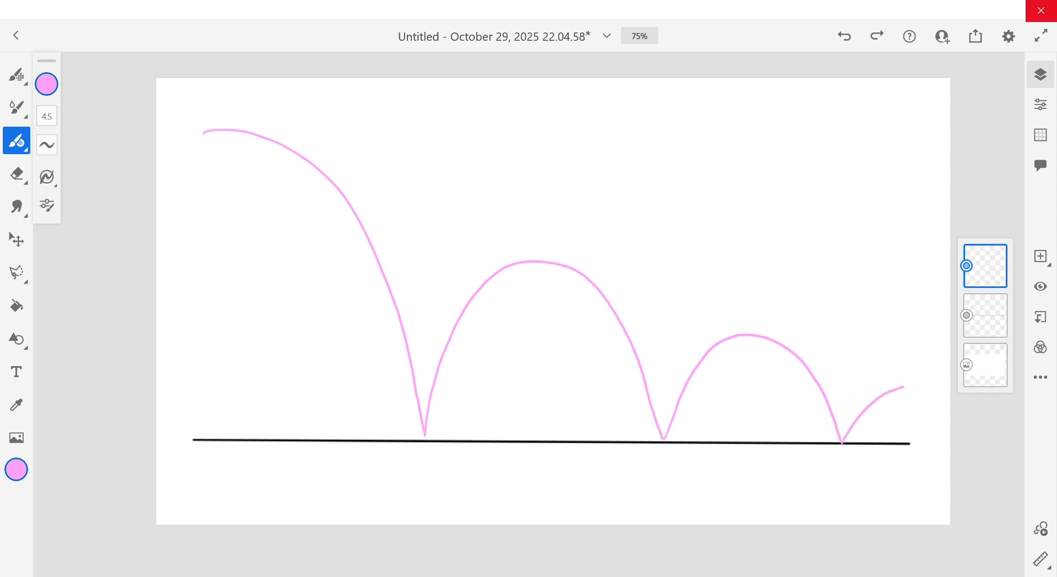
Add another empty layer, and squash the pink path layer vertically from its upper edge so the arcs are slightly lower
click(1041, 256)
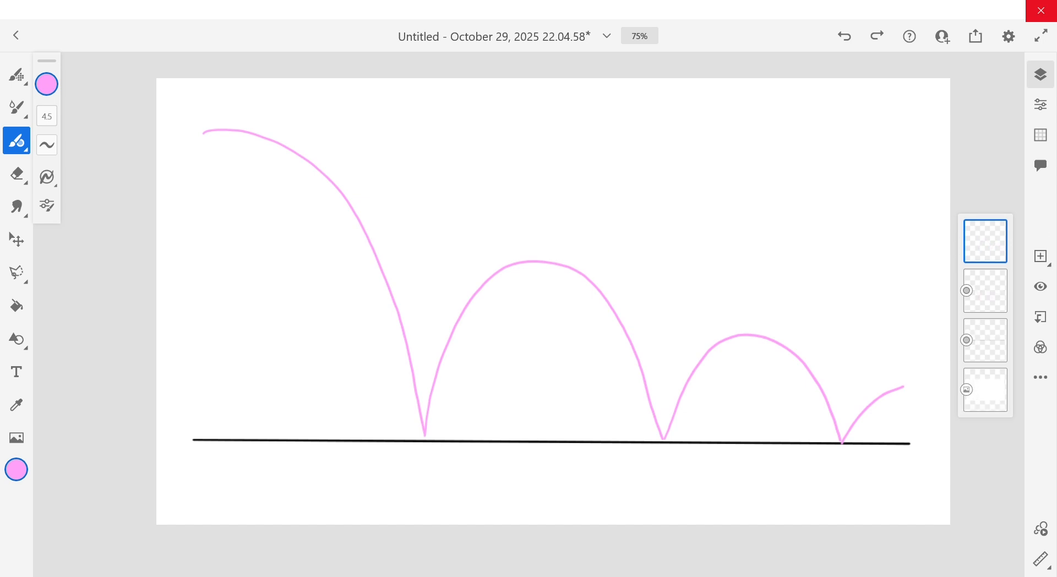
click(983, 291)
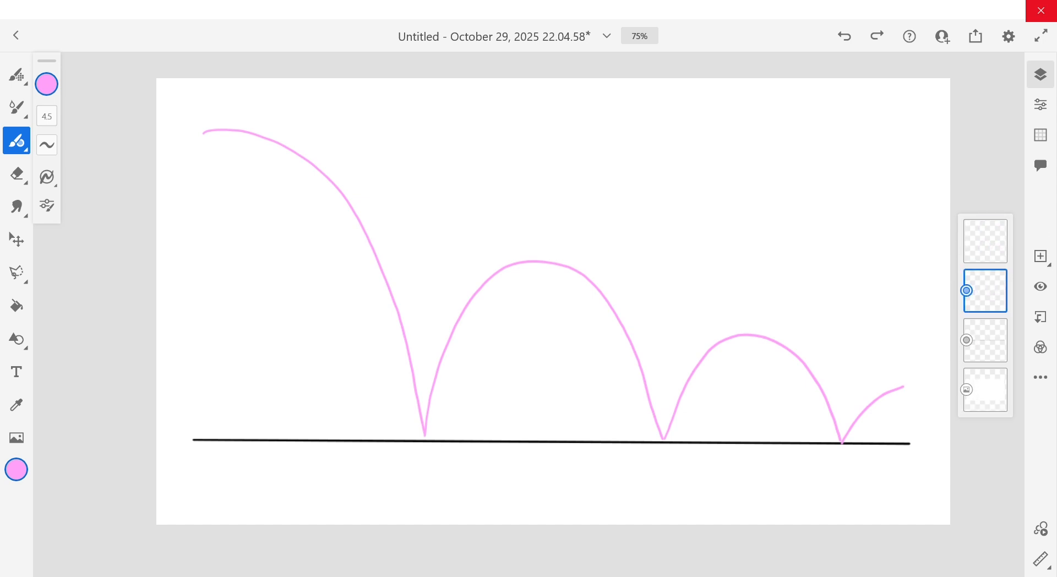
drag(200, 119, 204, 84)
key(ctrl+z)
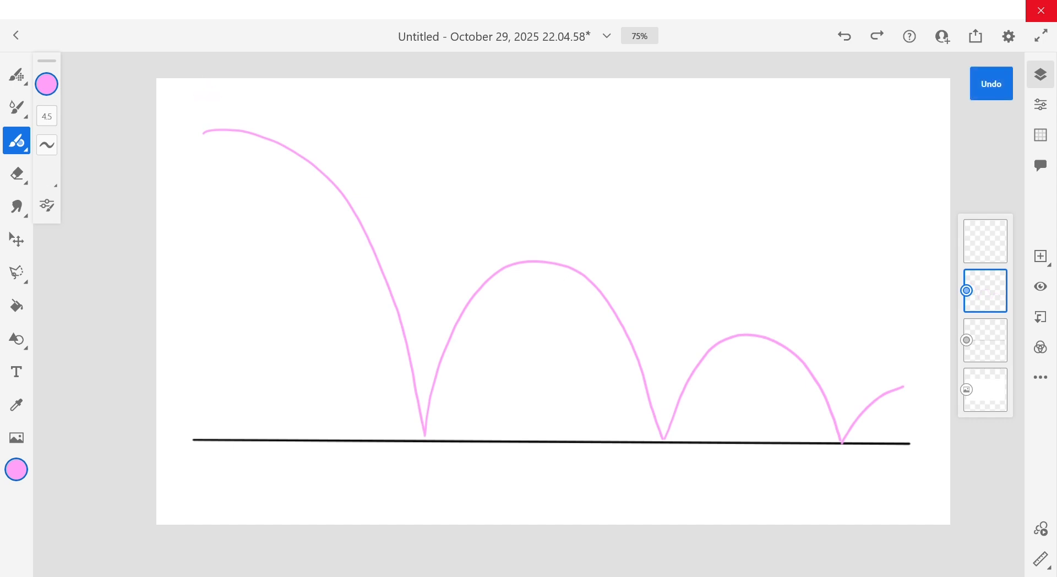
key(ctrl+t)
drag(557, 131, 553, 160)
click(1007, 49)
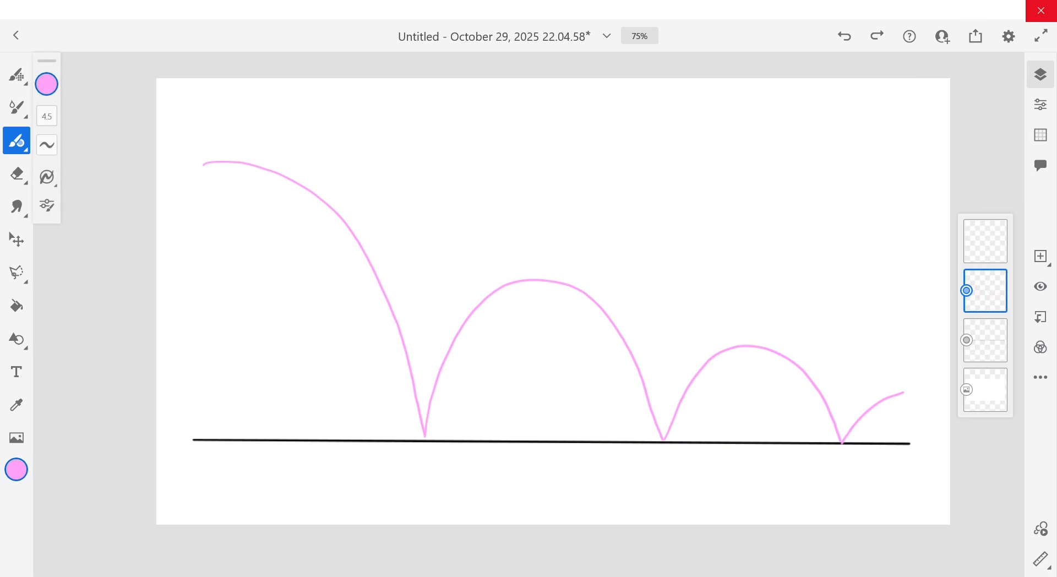
Select the empty top layer and set the brush colour to light blue
click(991, 236)
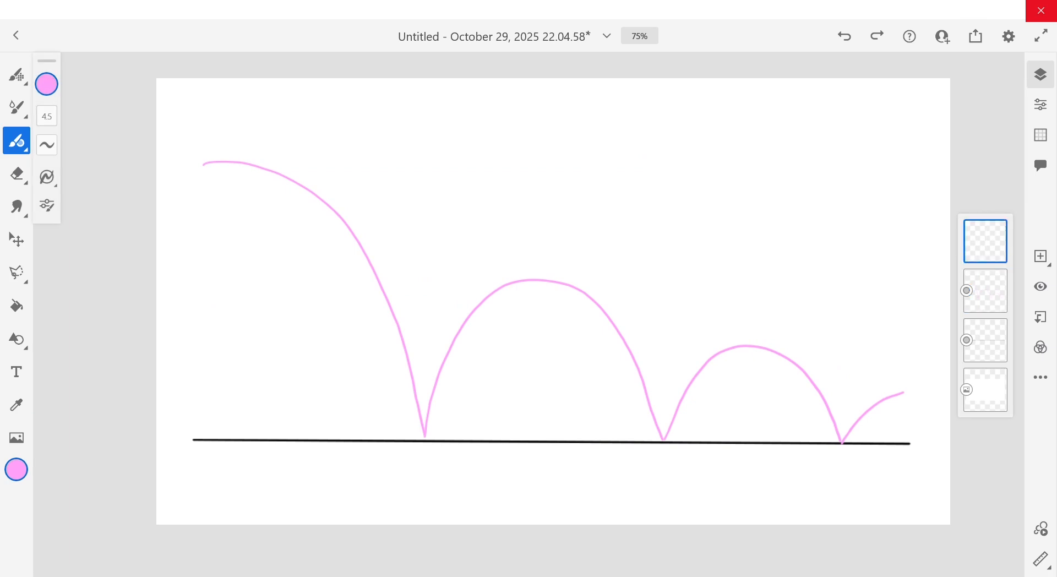
click(47, 84)
click(92, 226)
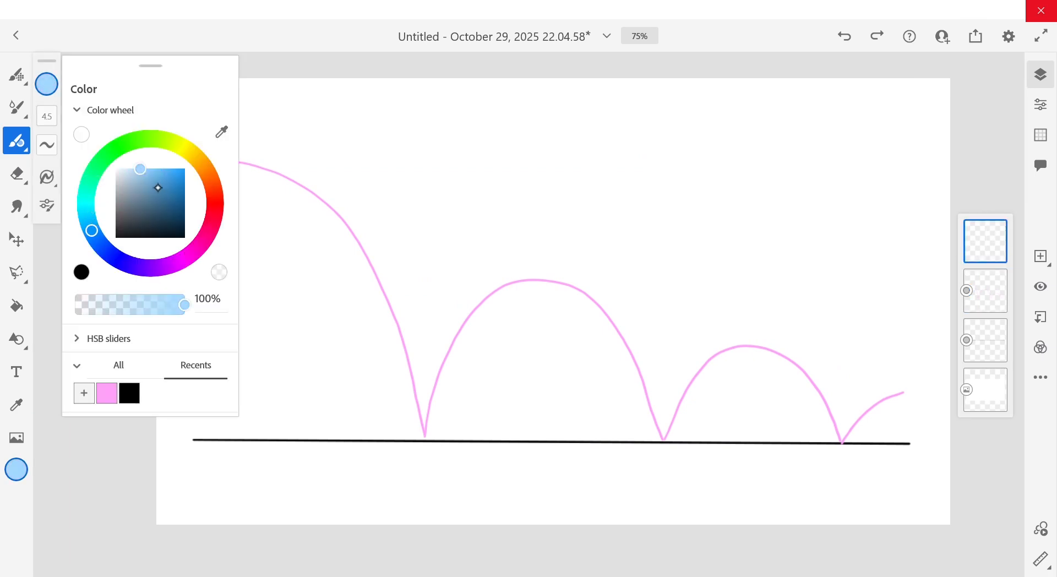
drag(144, 171, 152, 160)
click(289, 30)
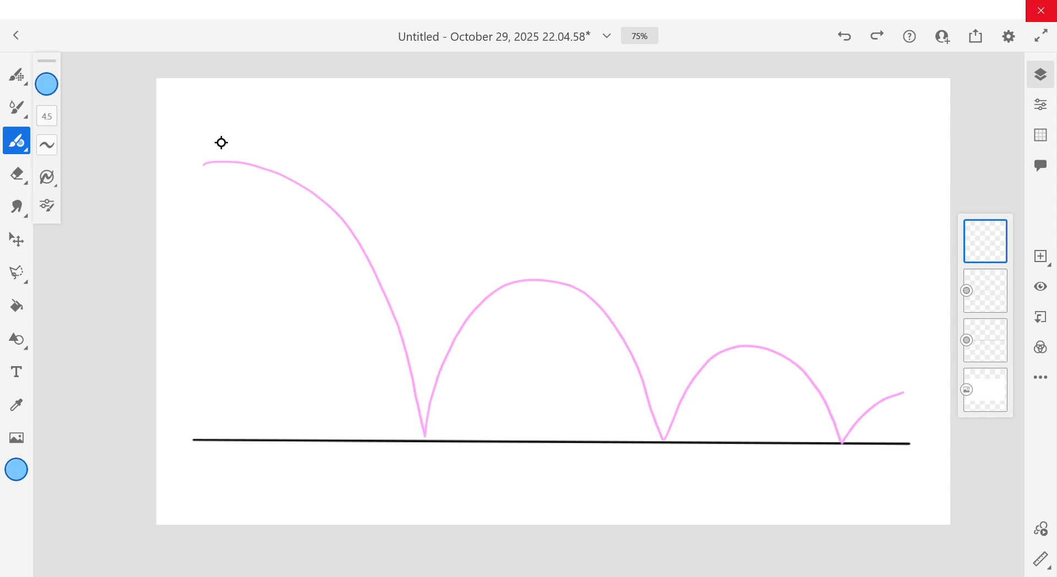
mouse_move(218, 121)
mouse_down()
mouse_move(192, 133)
mouse_move(183, 163)
mouse_move(198, 191)
mouse_move(235, 199)
mouse_move(260, 181)
mouse_move(263, 145)
mouse_move(246, 125)
mouse_move(210, 119)
mouse_up()
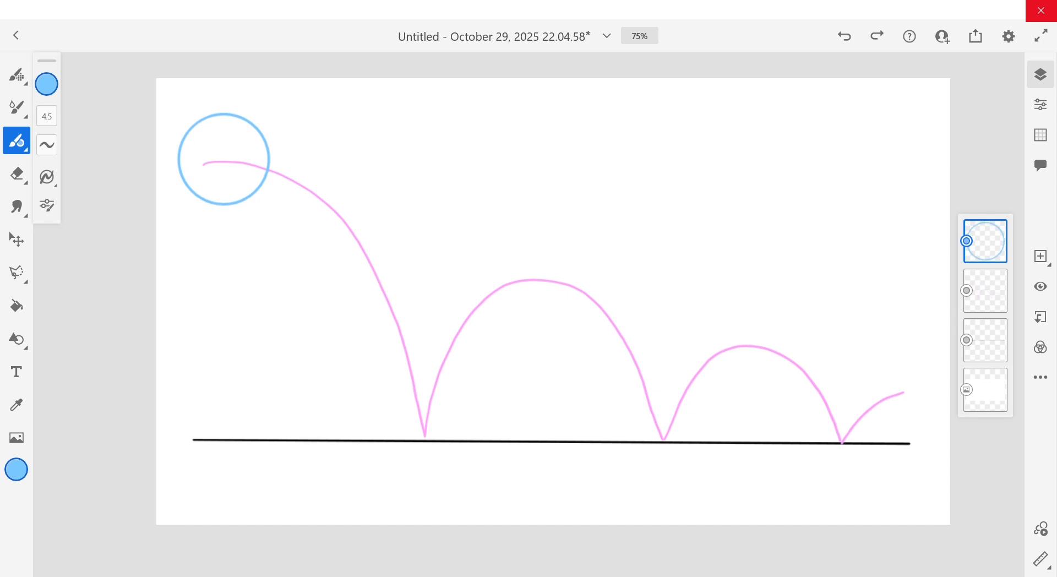
click(844, 37)
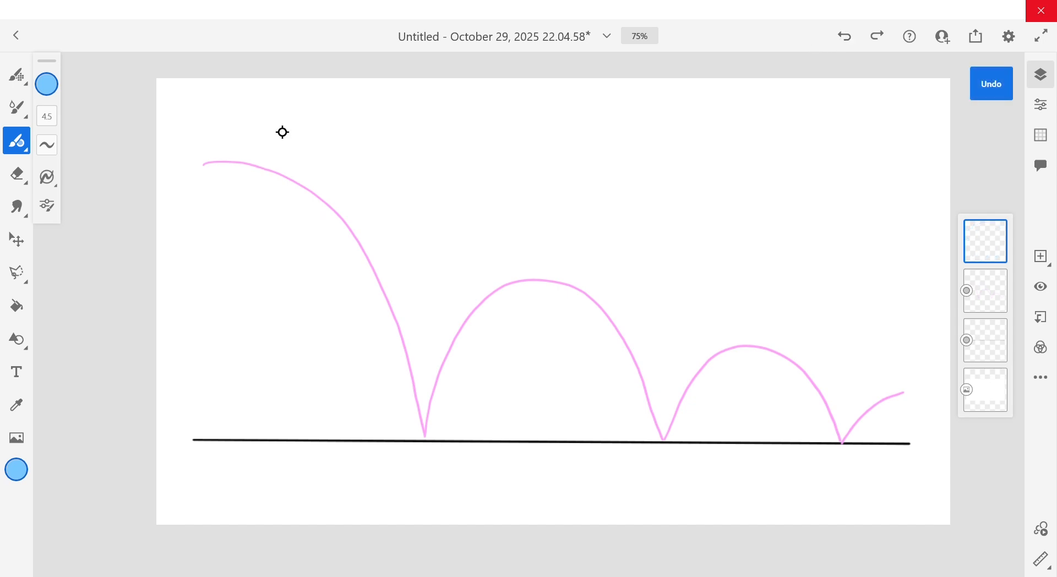
mouse_move(292, 112)
mouse_down()
mouse_move(224, 118)
mouse_move(324, 239)
mouse_move(300, 103)
mouse_move(269, 99)
mouse_move(385, 269)
mouse_up()
drag(392, 123, 298, 288)
key(ctrl+z)
key(ctrl+z)
key(ctrl+z)
key(ctrl+z)
drag(223, 148, 243, 146)
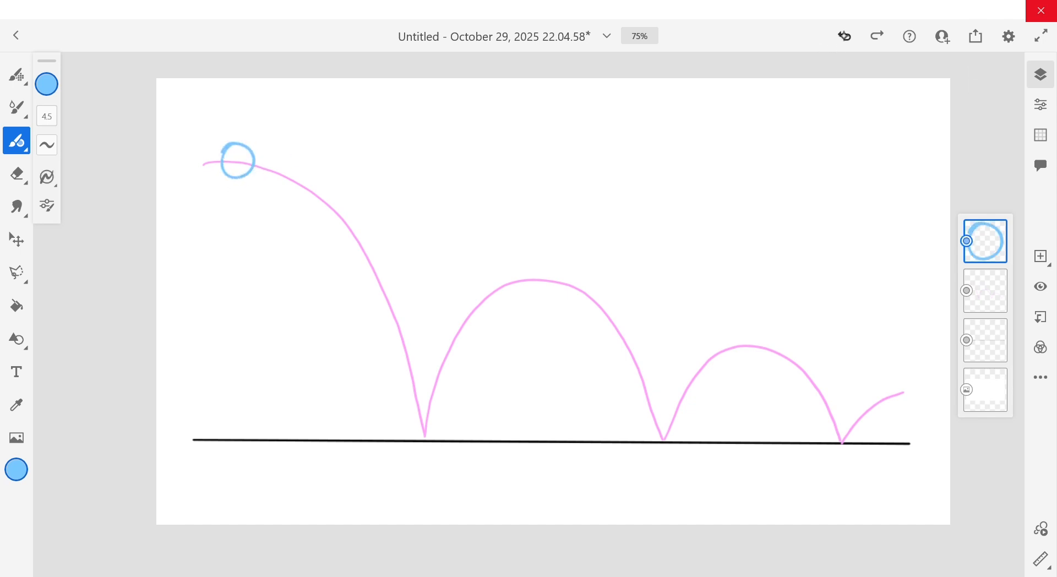
key(ctrl+z)
Draw a light-blue circle for the ball and move it to be centred on the start of the pink path
mouse_move(225, 133)
mouse_down()
mouse_move(201, 159)
mouse_move(218, 193)
mouse_move(252, 195)
mouse_move(272, 162)
mouse_move(263, 136)
mouse_move(230, 128)
mouse_move(204, 130)
mouse_up()
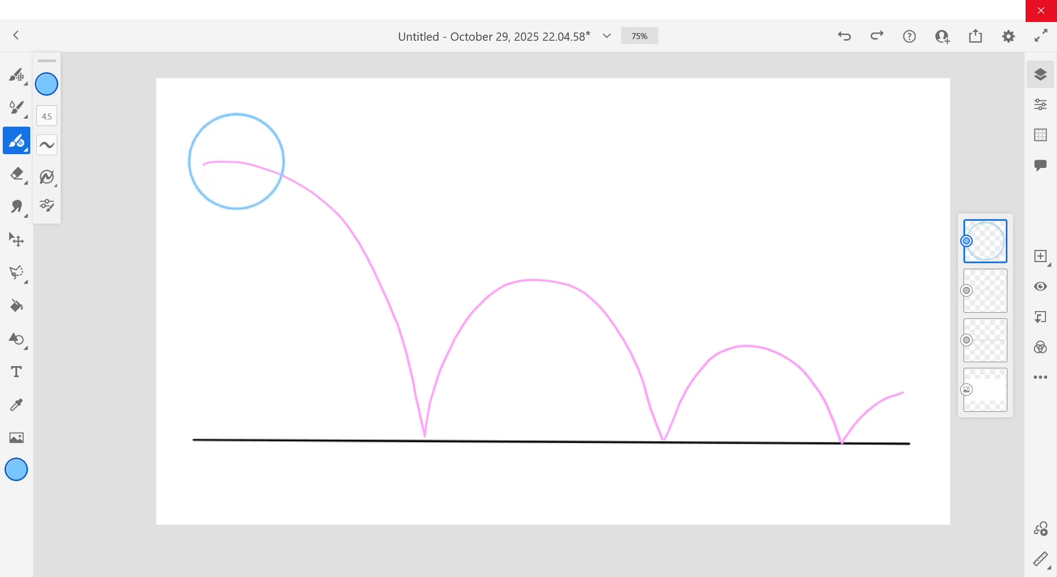
click(16, 238)
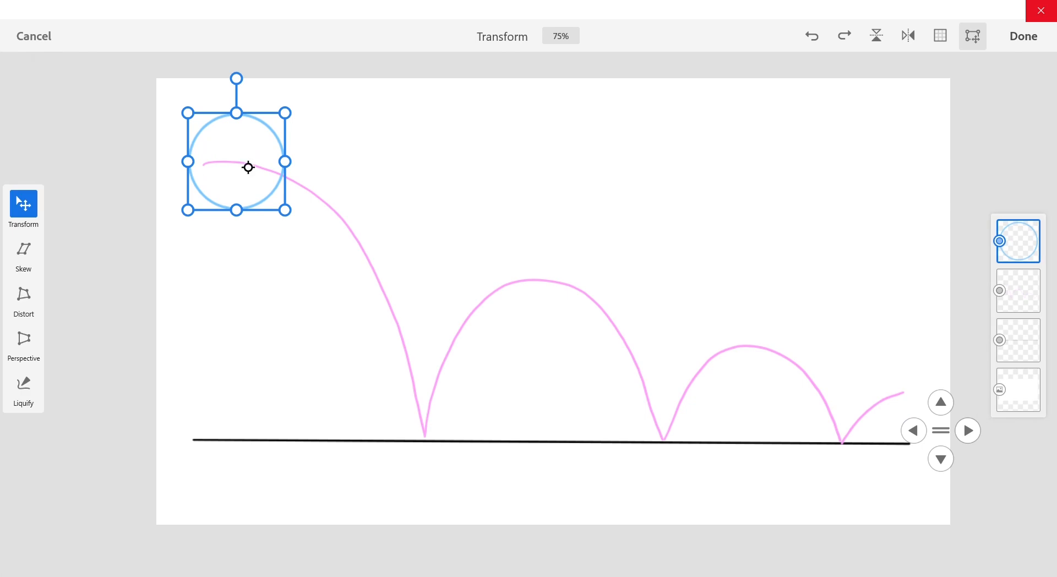
drag(245, 164, 214, 164)
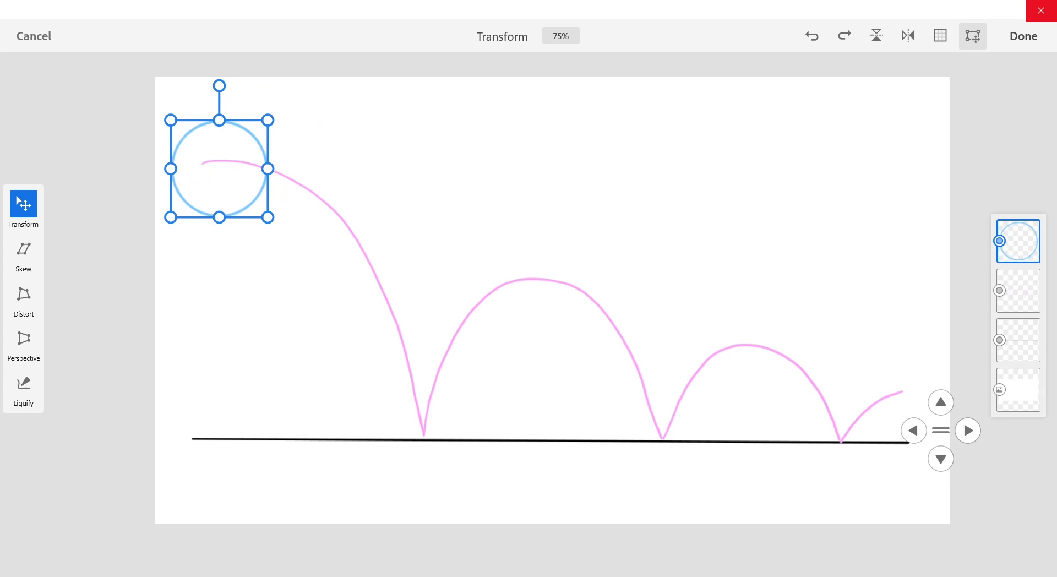
key(Escape)
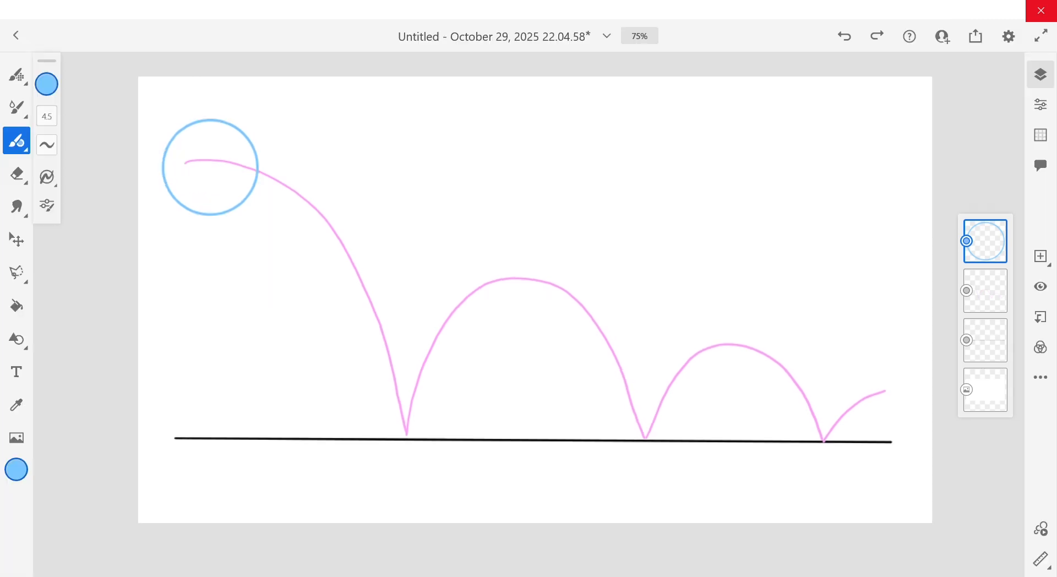
click(17, 242)
drag(226, 164, 222, 168)
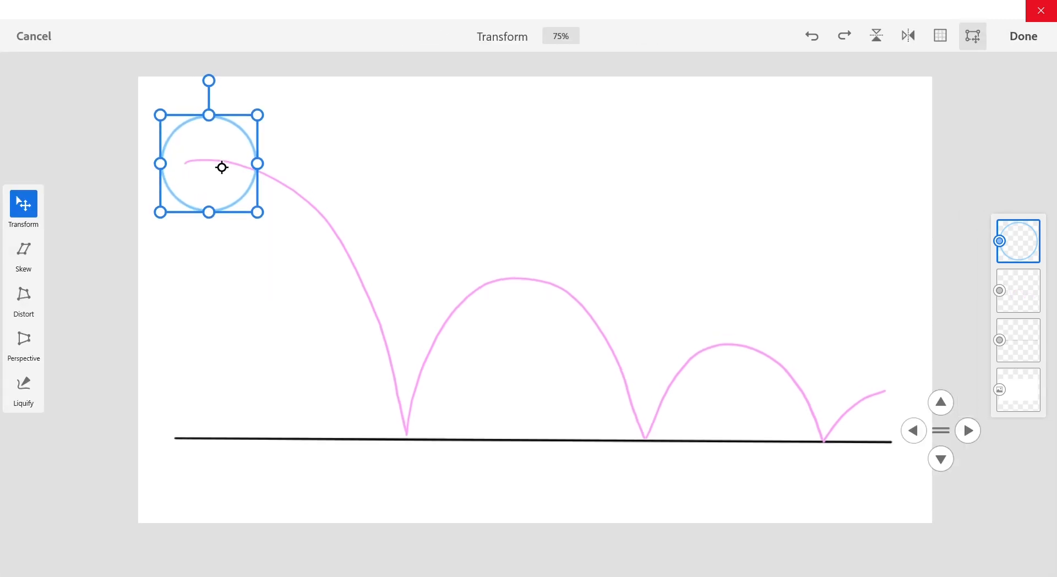
click(1024, 36)
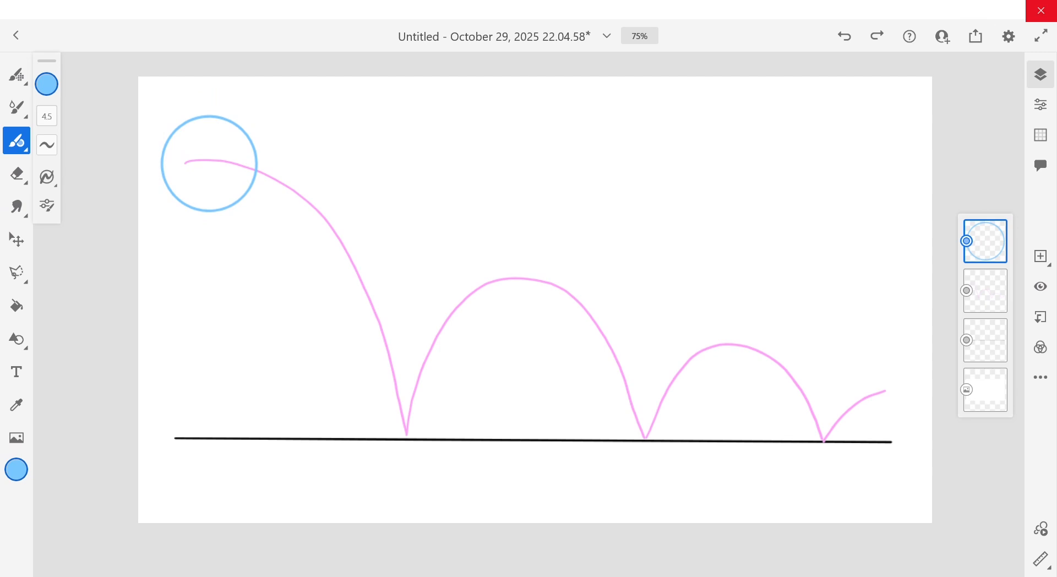
Duplicate the circle layer three times, placing the copies on the second peak, the third peak and the right end of the path
click(986, 235)
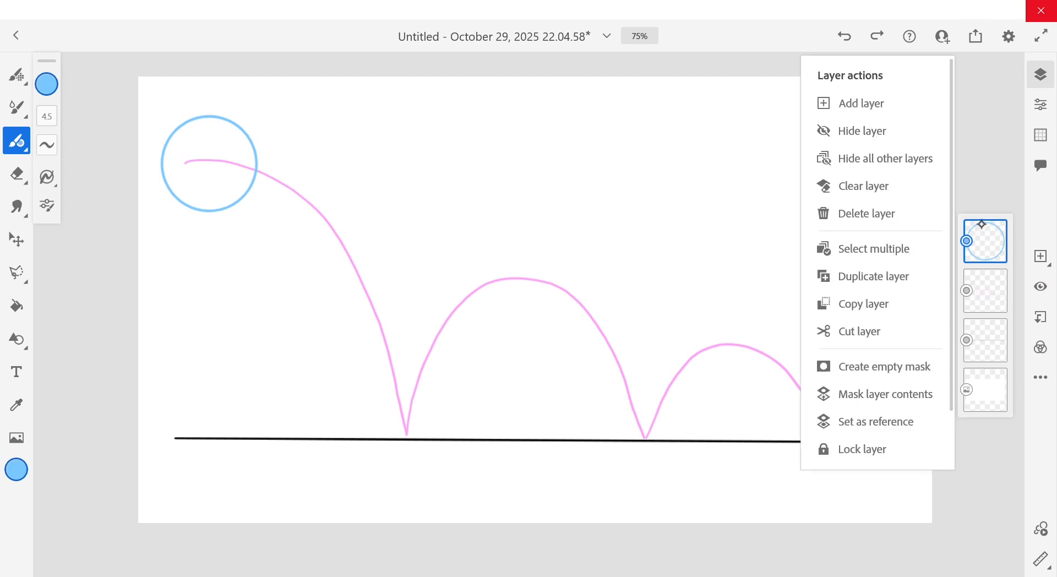
click(876, 276)
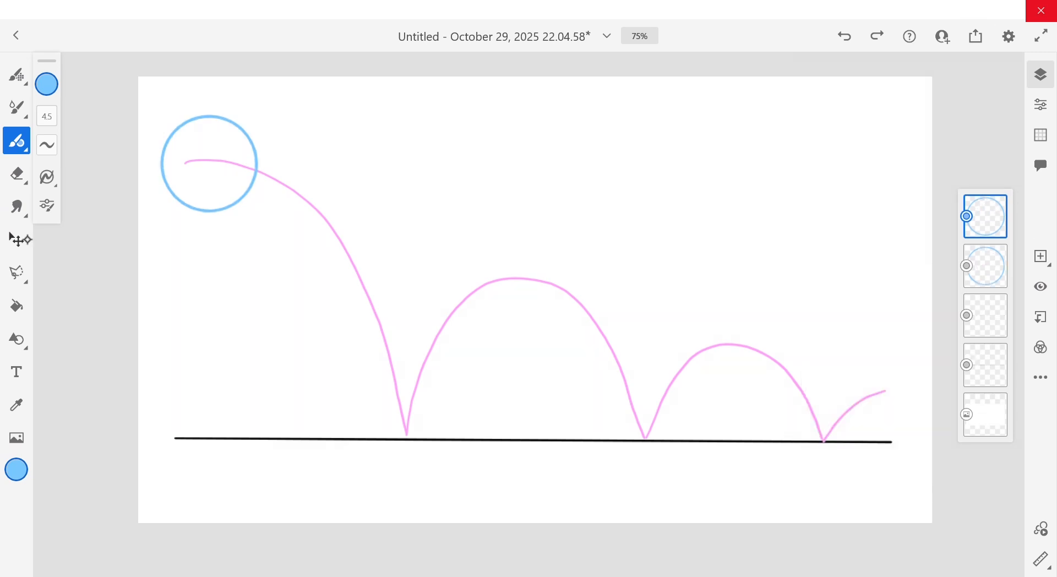
click(18, 240)
drag(212, 162, 898, 383)
click(1025, 37)
click(989, 220)
click(881, 278)
click(18, 241)
click(1024, 37)
click(989, 220)
click(881, 277)
click(17, 240)
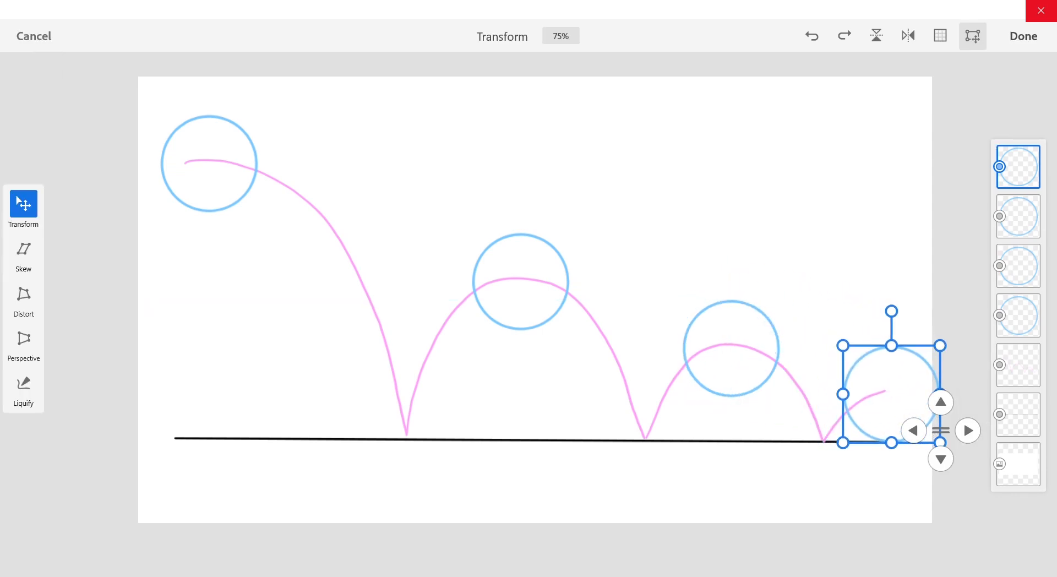
click(1023, 36)
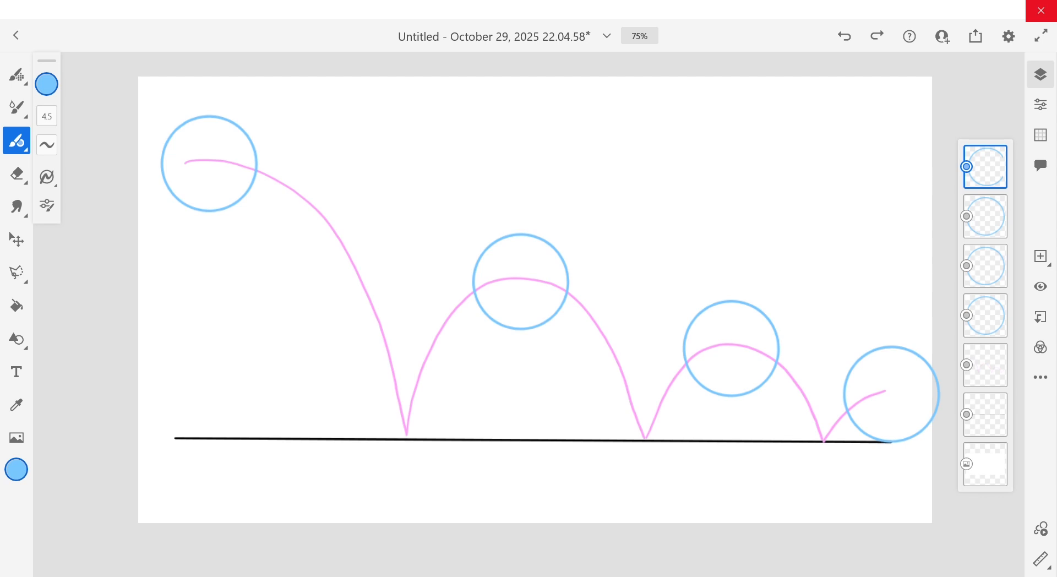
Merge the four blue circle layers down into a single layer
click(994, 165)
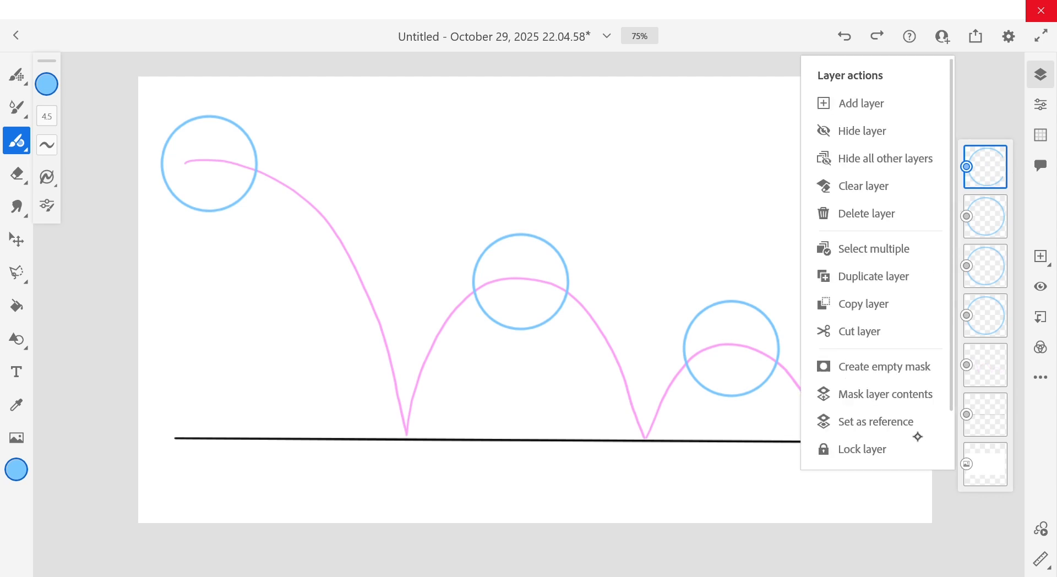
drag(915, 354, 915, 270)
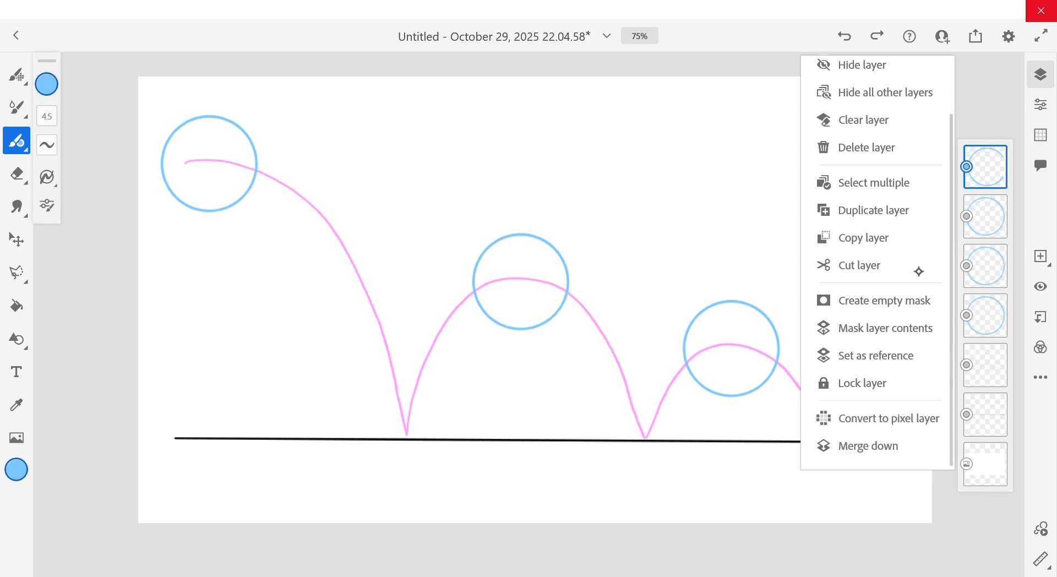
click(814, 453)
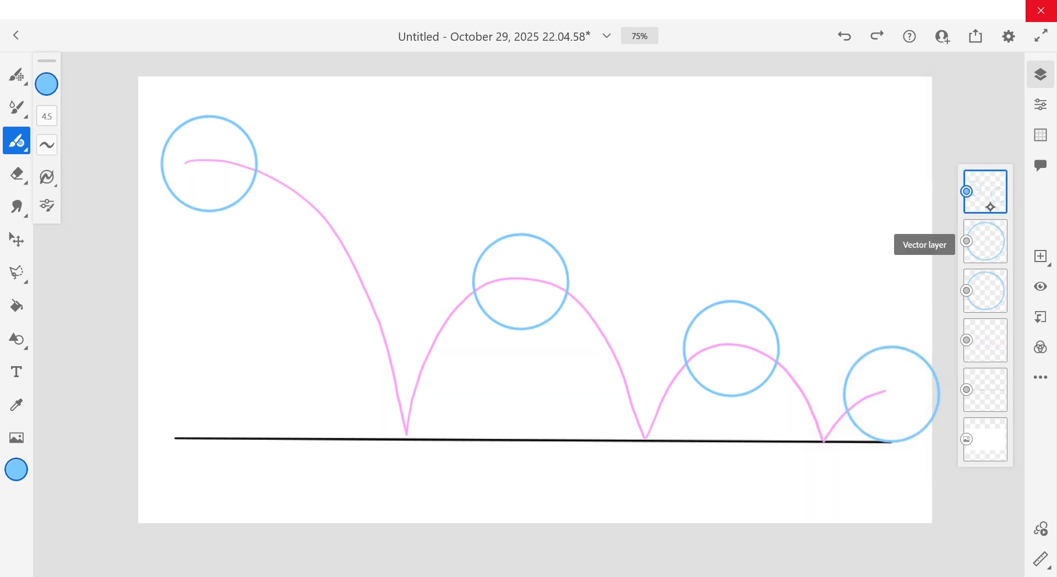
click(994, 193)
scroll(913, 447, down, 2)
click(892, 446)
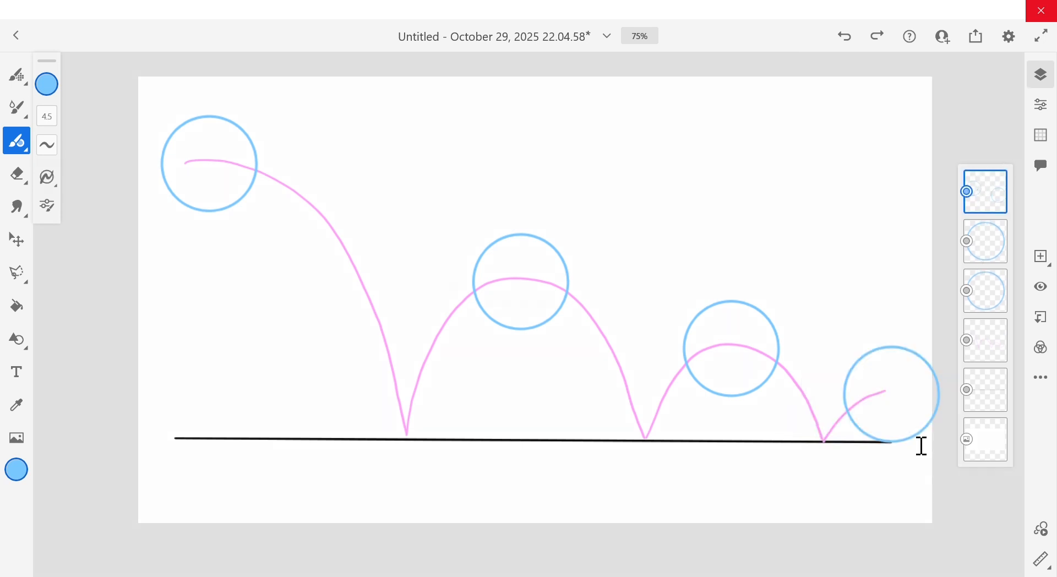
click(979, 231)
scroll(876, 435, down, 2)
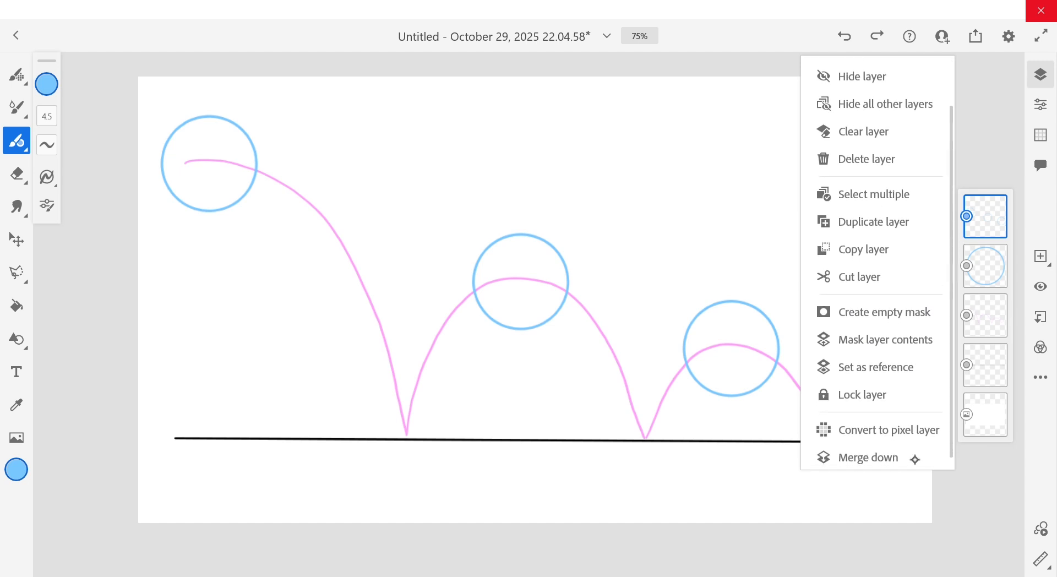
click(880, 459)
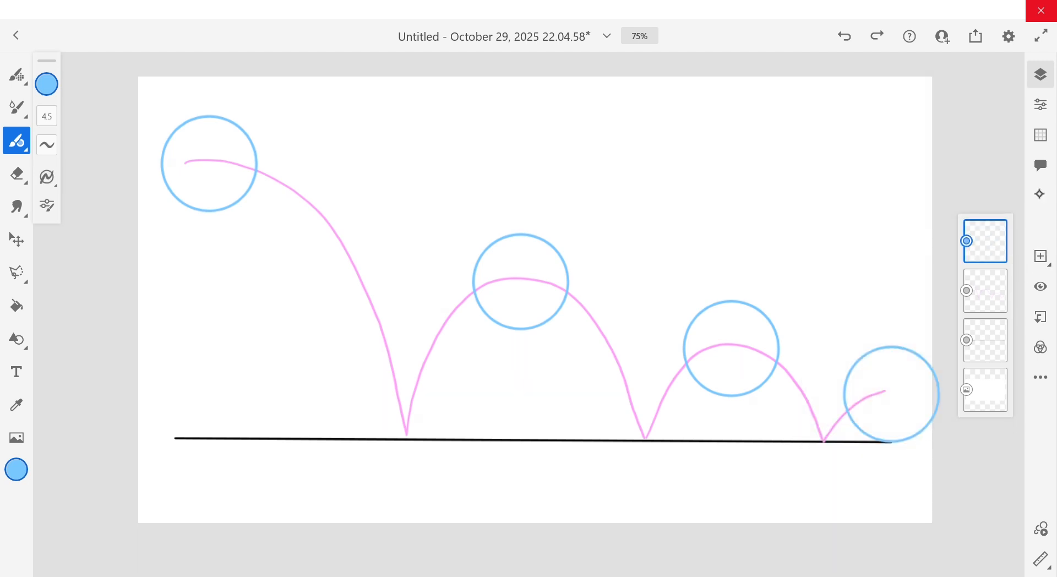
Lower the opacity of the blue circles layer so it serves as a faint guide
click(1041, 105)
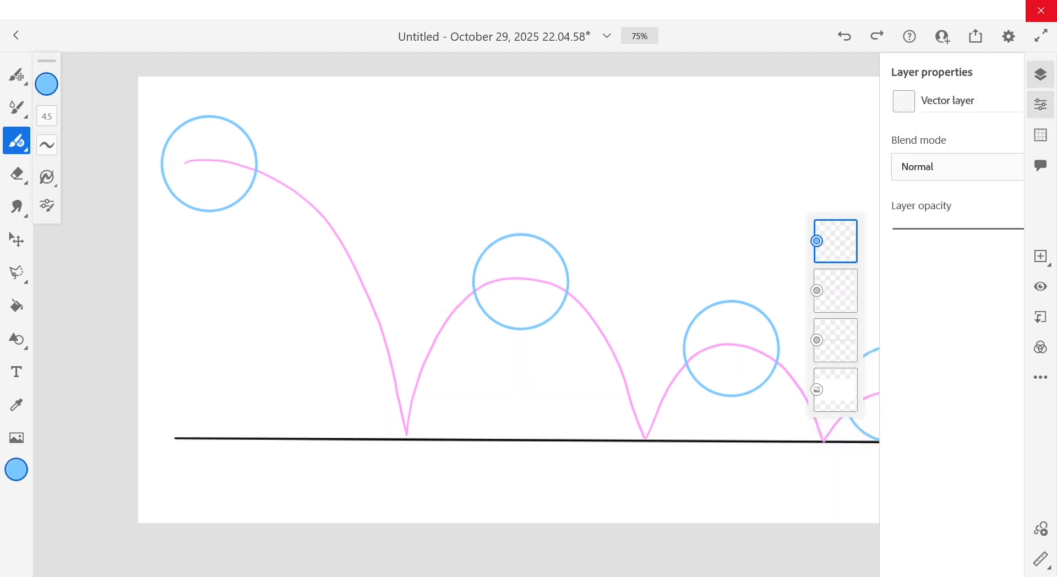
drag(996, 236, 929, 229)
click(1040, 107)
Set the opacity of the pink bounce path layer to 42
click(985, 290)
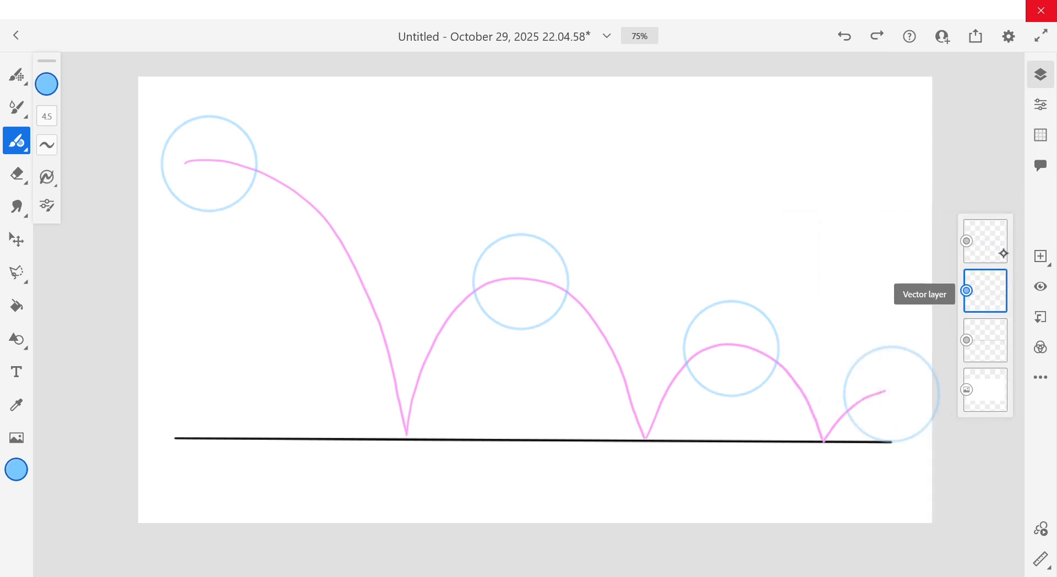
click(1041, 104)
drag(1008, 229, 925, 229)
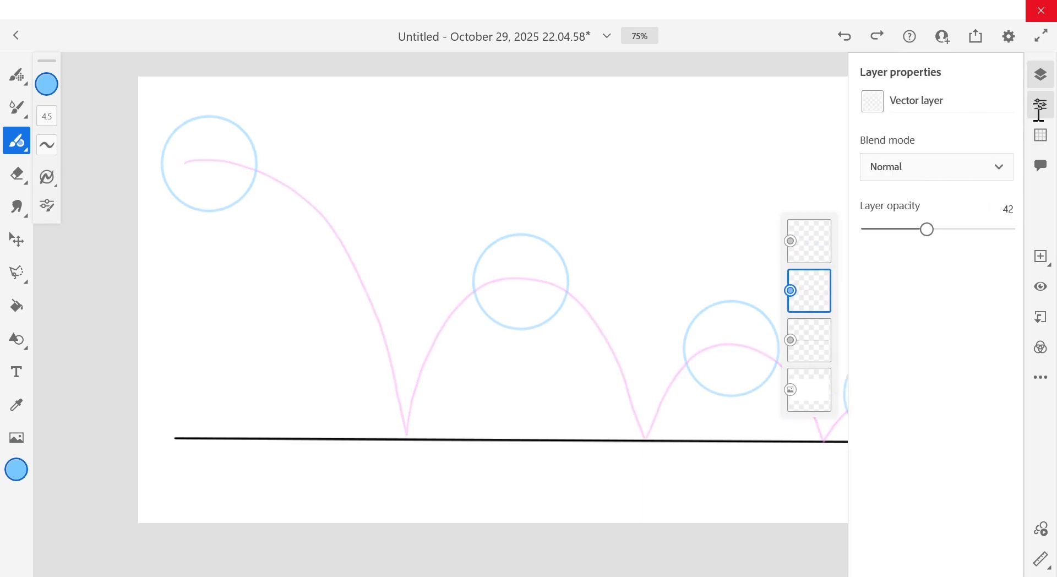
click(1040, 104)
Add a new layer above the blue circles and trace the first ball circle on it in black
click(996, 240)
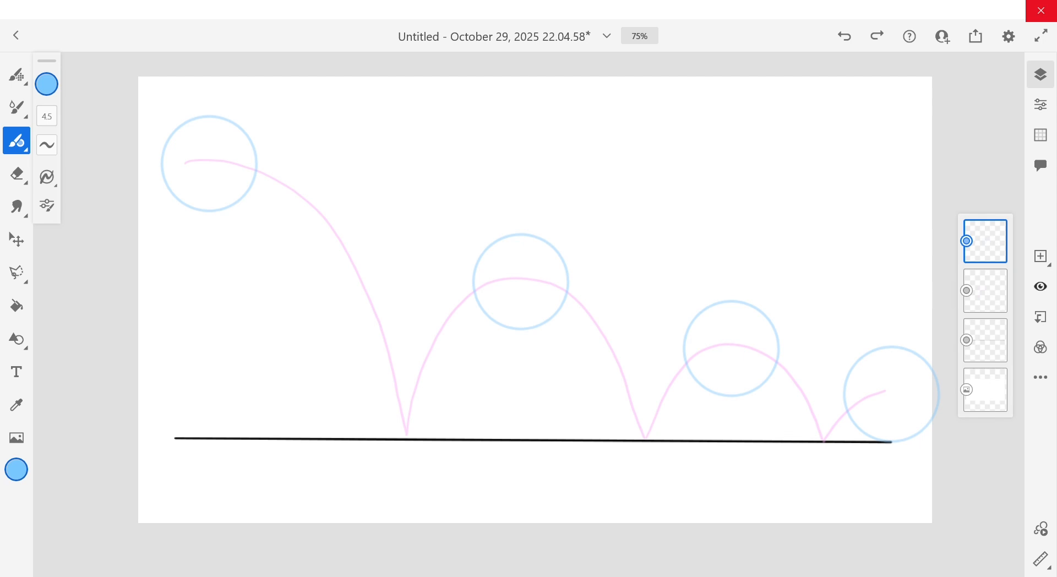
click(1040, 256)
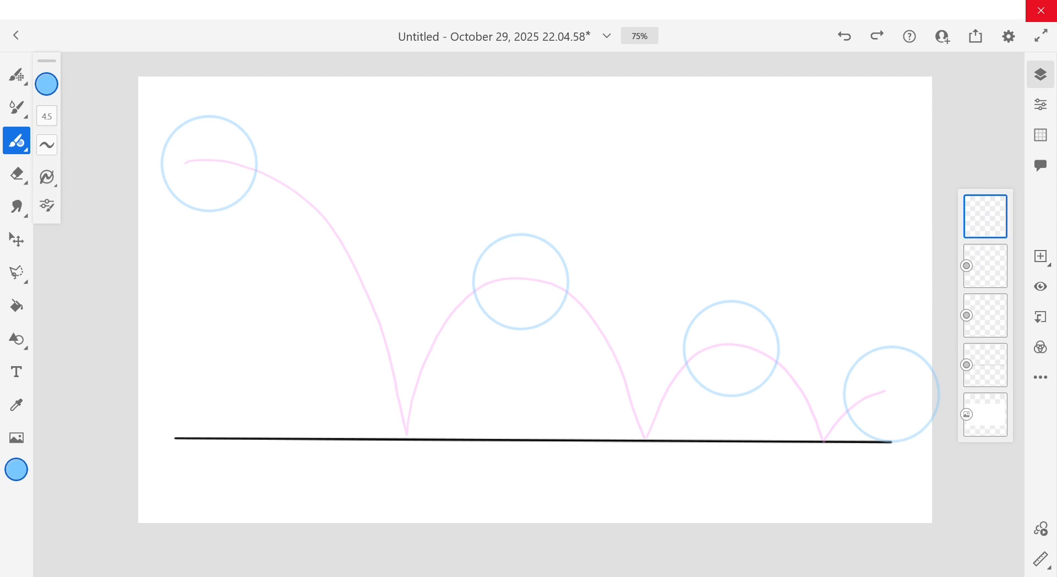
click(47, 84)
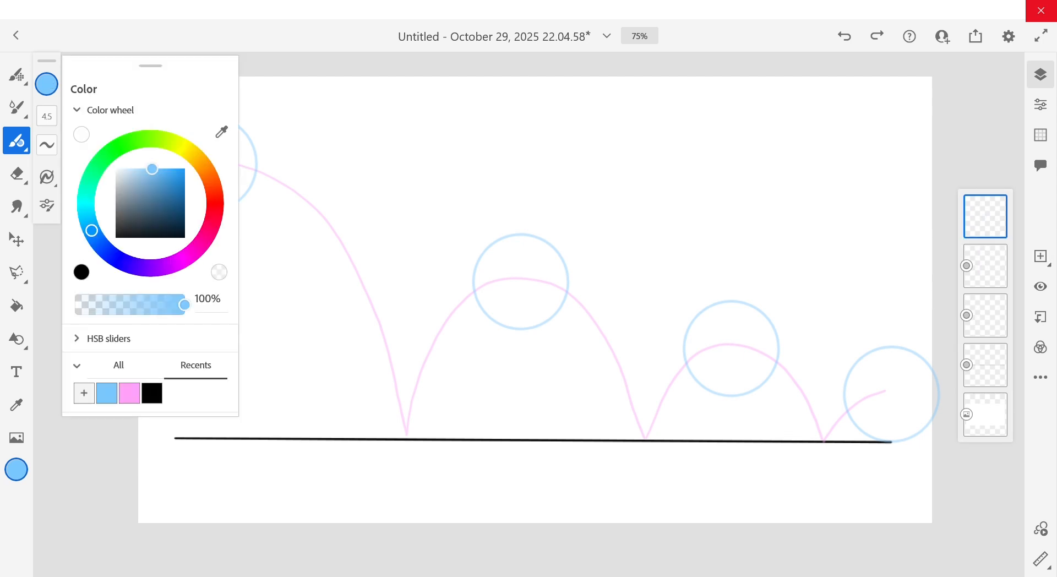
click(82, 272)
click(46, 84)
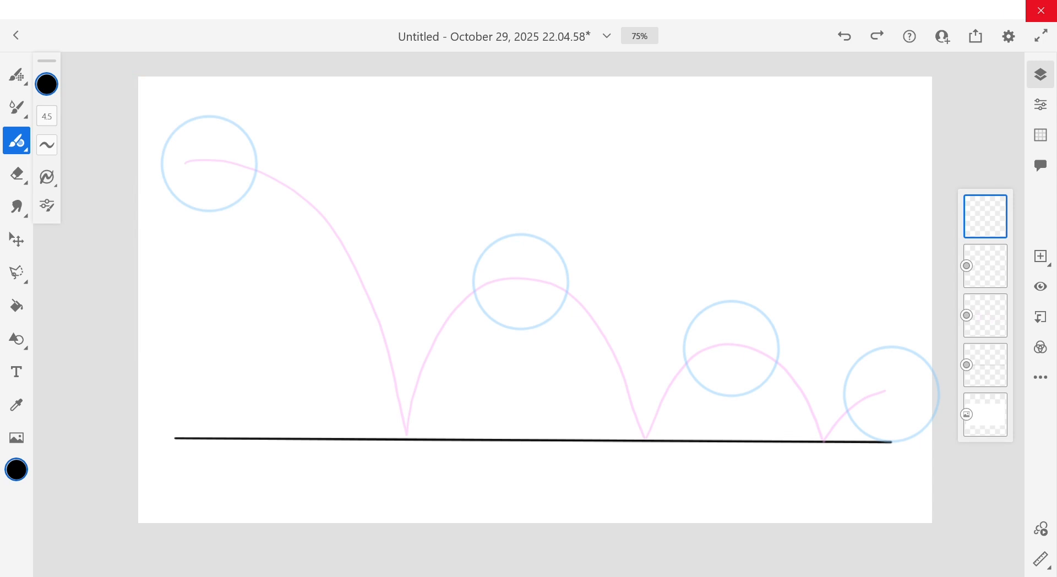
mouse_move(211, 116)
mouse_down()
mouse_move(167, 146)
mouse_move(169, 186)
mouse_move(185, 207)
mouse_move(212, 213)
mouse_move(241, 201)
mouse_move(256, 158)
mouse_up()
drag(235, 124, 201, 114)
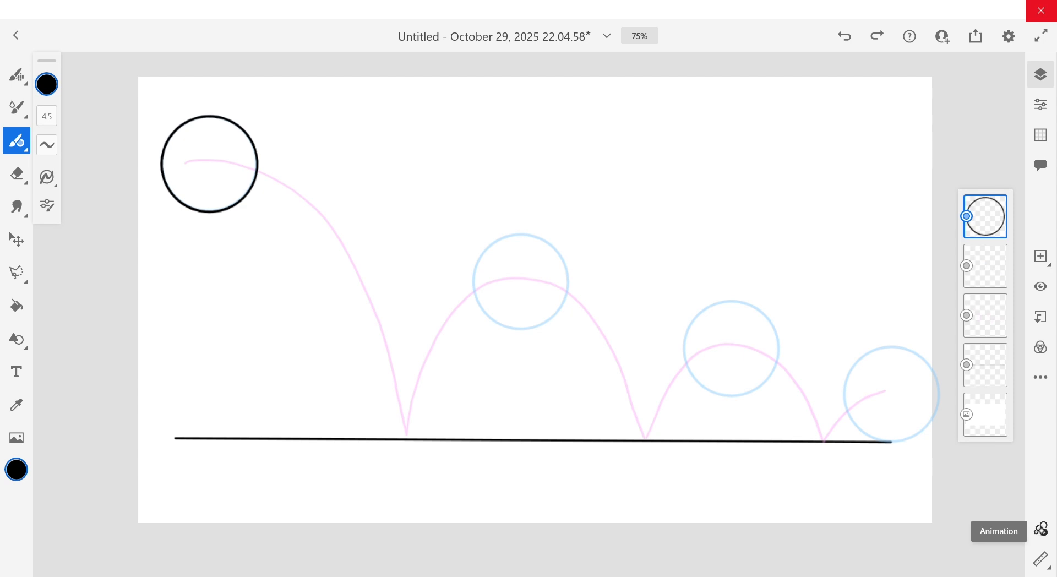
Turn on animation for the black circle's layer and add a second frame
click(1041, 529)
mouse_move(588, 376)
mouse_down()
mouse_move(561, 469)
mouse_move(602, 450)
mouse_up()
key(ctrl+z)
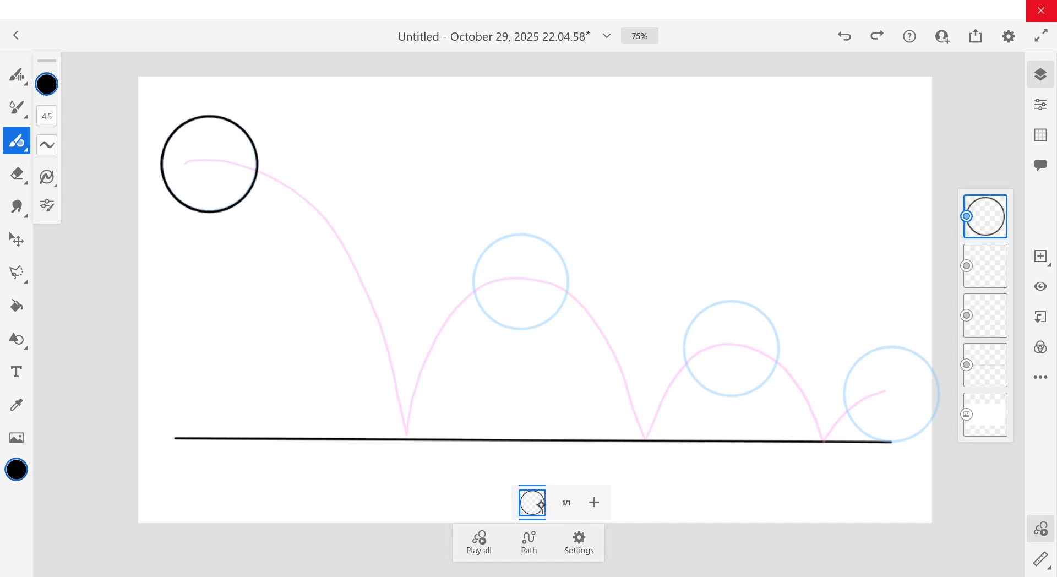
click(534, 502)
click(540, 500)
click(593, 502)
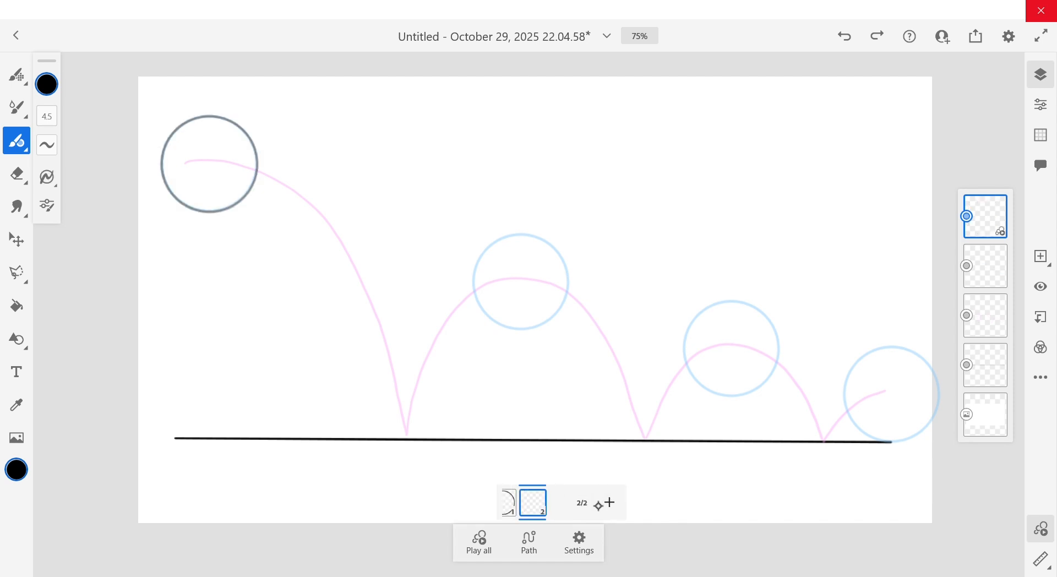
Check the onion skin options in the motion settings
click(580, 544)
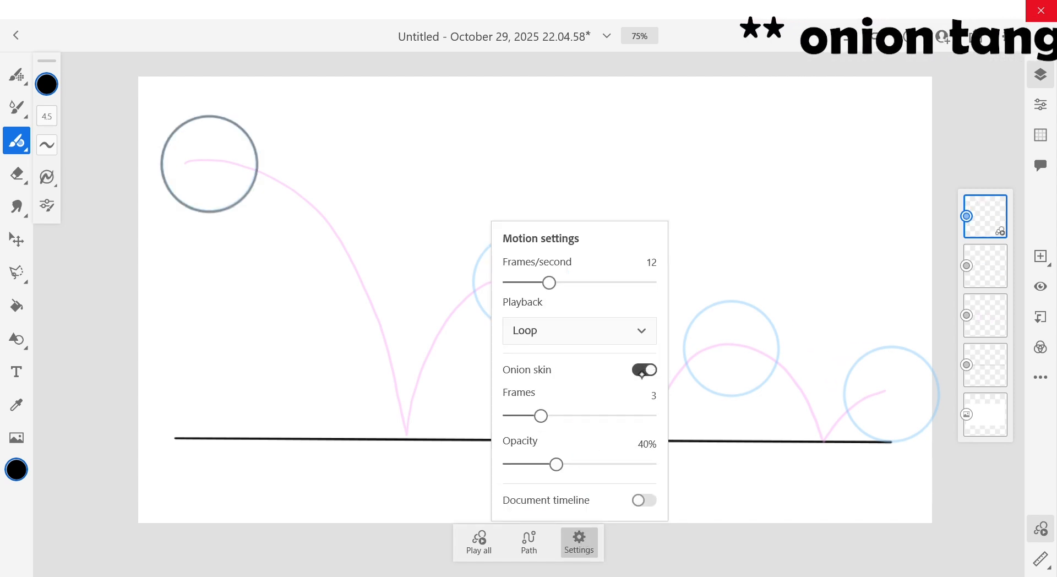
click(590, 533)
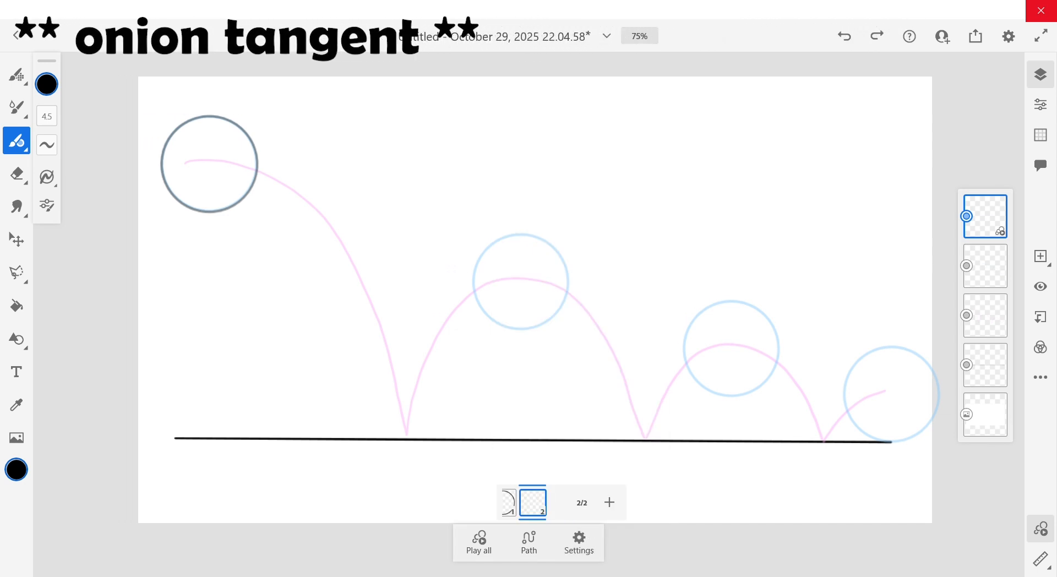
Draw rough overlapping circles in a row on frames 2, 3 and 4, adding frames up to frame 5
mouse_move(263, 119)
mouse_down()
mouse_move(298, 173)
mouse_move(259, 118)
mouse_move(285, 136)
mouse_move(350, 122)
mouse_move(319, 109)
mouse_move(405, 170)
mouse_move(375, 102)
mouse_up()
click(610, 502)
click(625, 502)
click(638, 501)
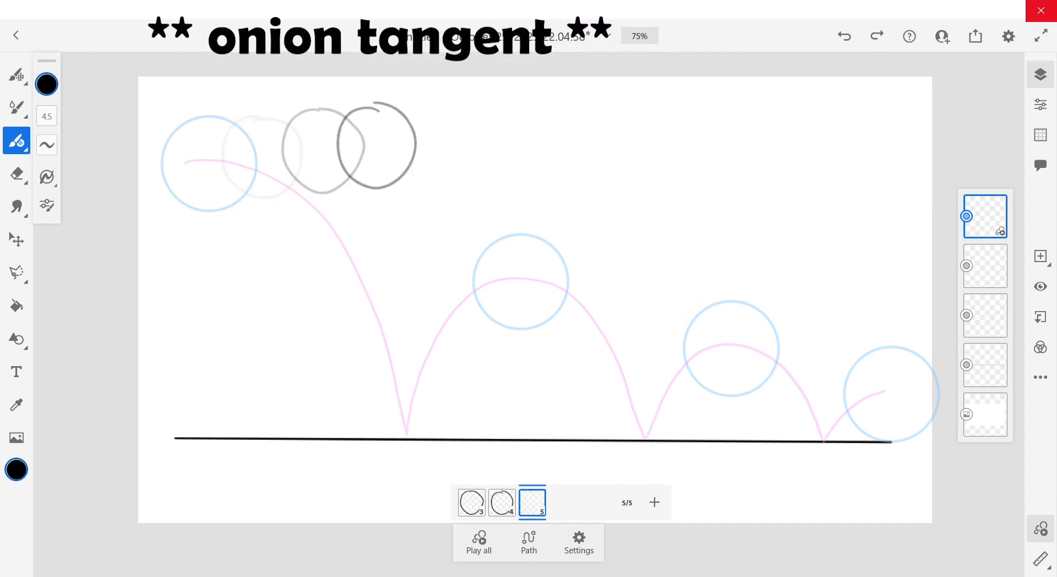
Return to frame 3 and draw two curved arrows pointing at the onion-skinned circles on either side
click(536, 502)
click(504, 502)
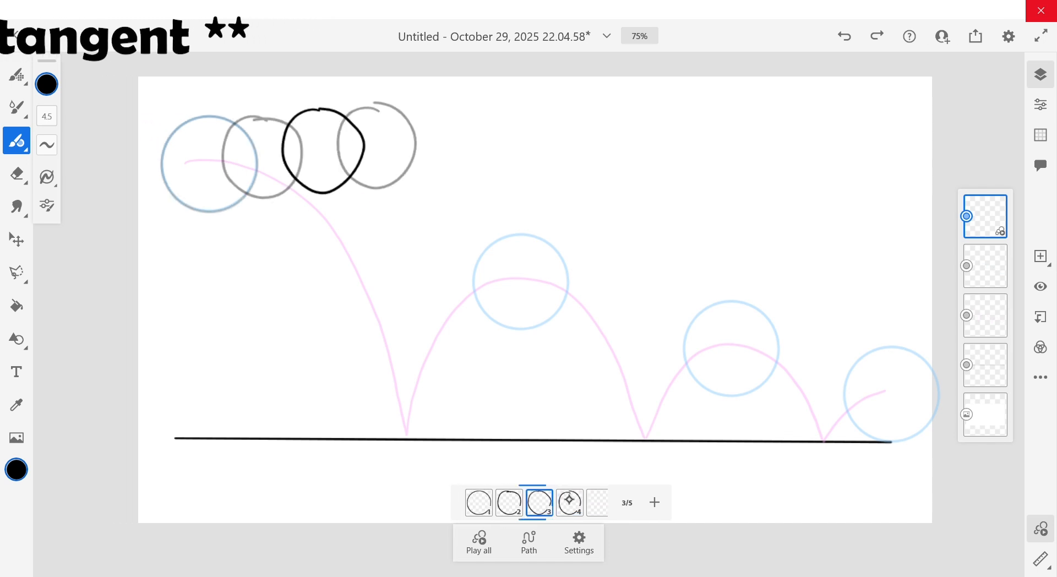
mouse_move(307, 243)
mouse_down()
mouse_move(274, 195)
mouse_move(289, 202)
mouse_up()
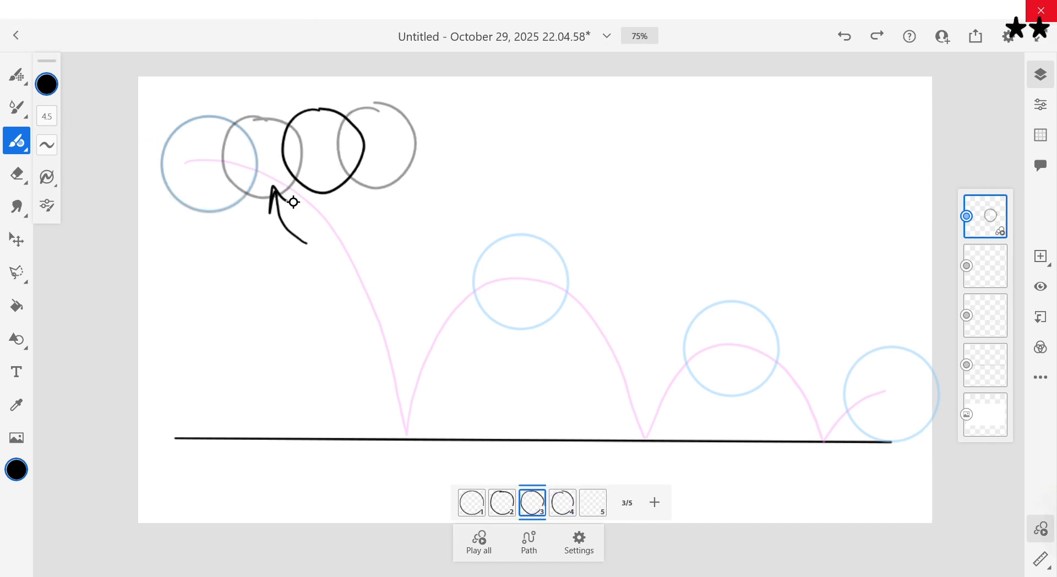
drag(348, 246, 380, 173)
drag(361, 202, 394, 199)
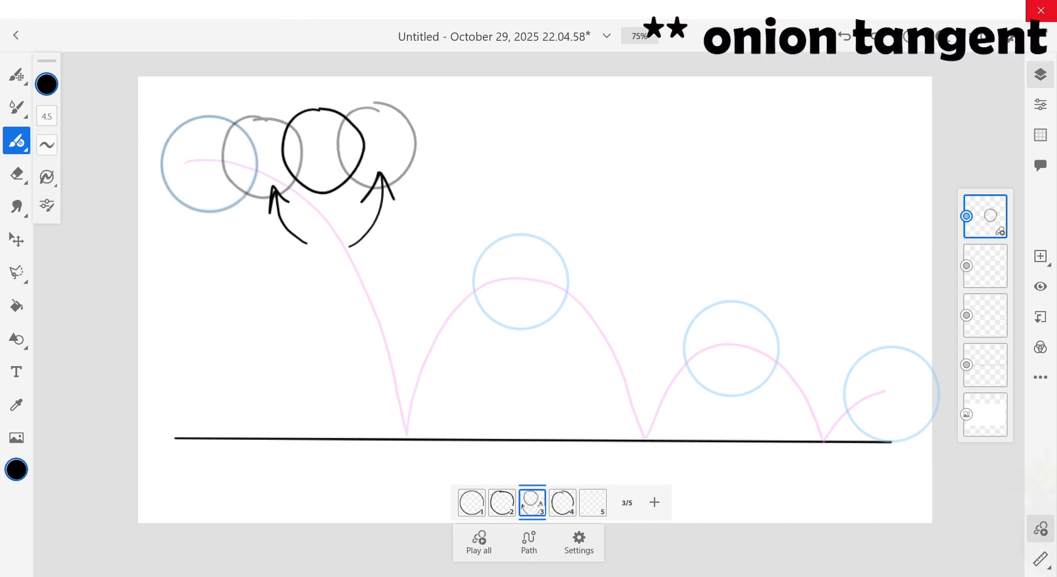
Label the rough circles on frames 2, 3 and 4 with the handwritten numbers 2, 3 and 4
click(508, 503)
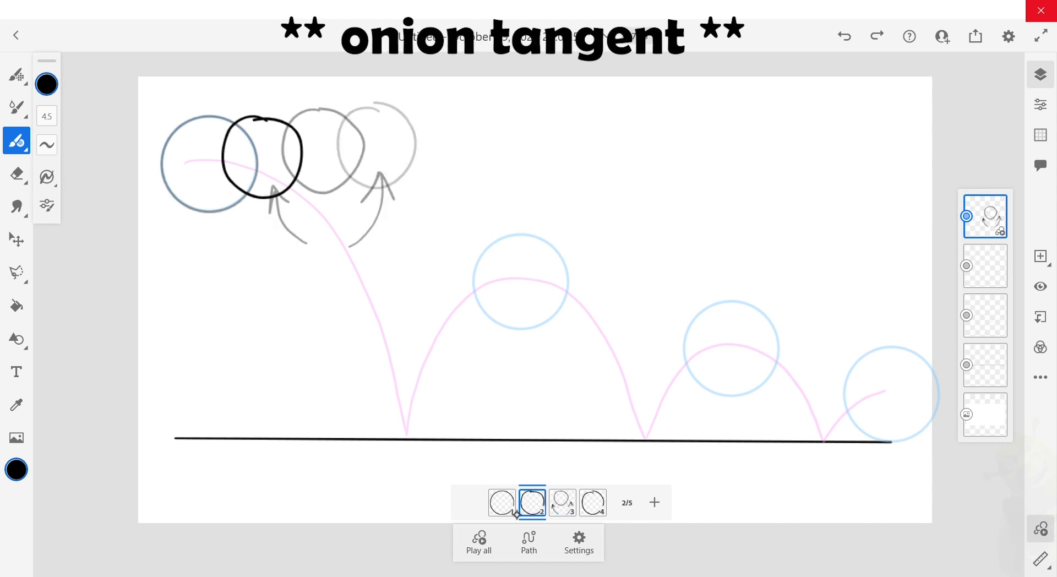
click(594, 504)
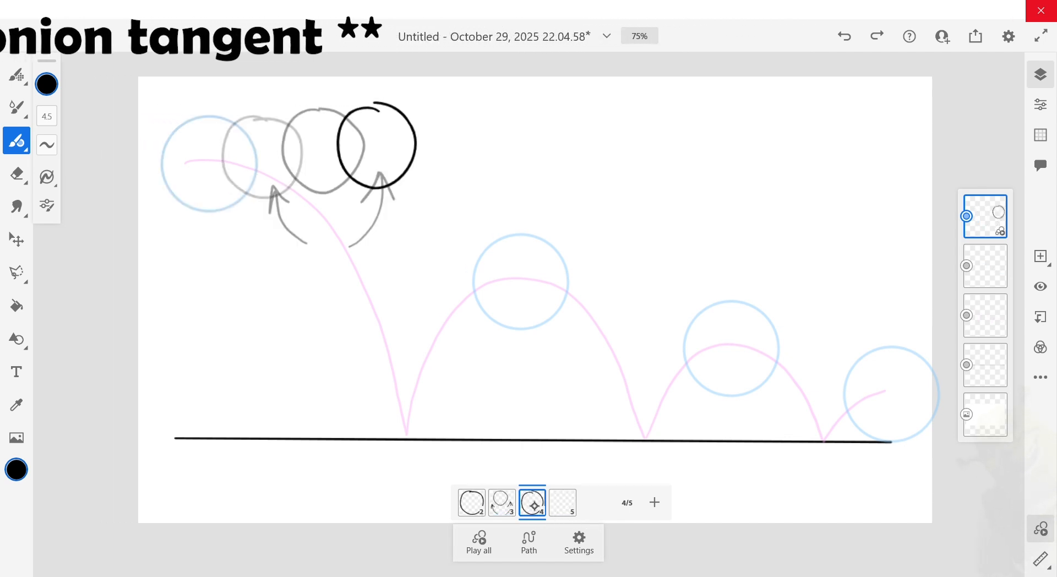
click(504, 504)
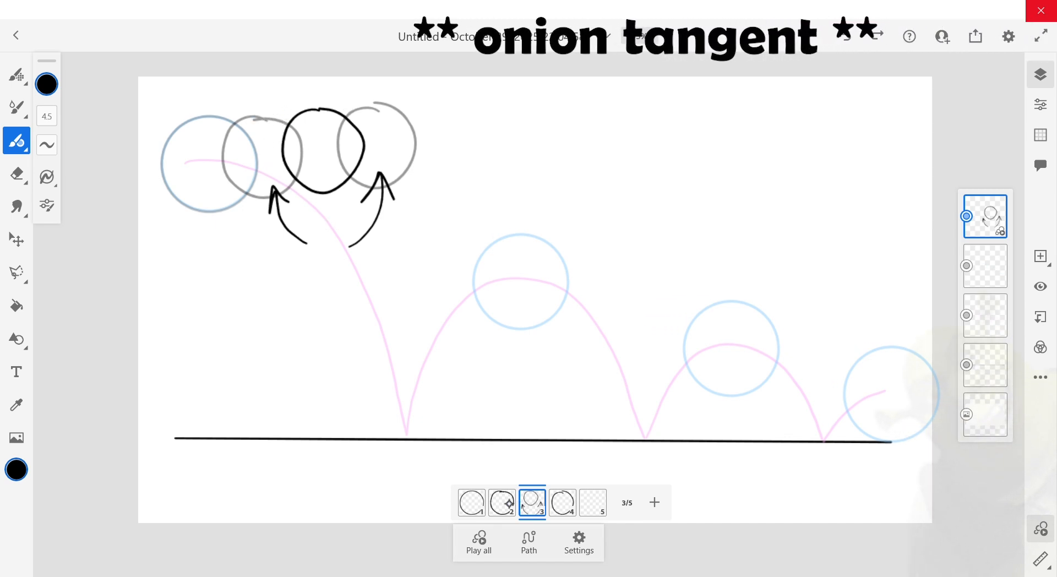
click(504, 503)
drag(252, 98, 364, 97)
click(562, 503)
click(562, 503)
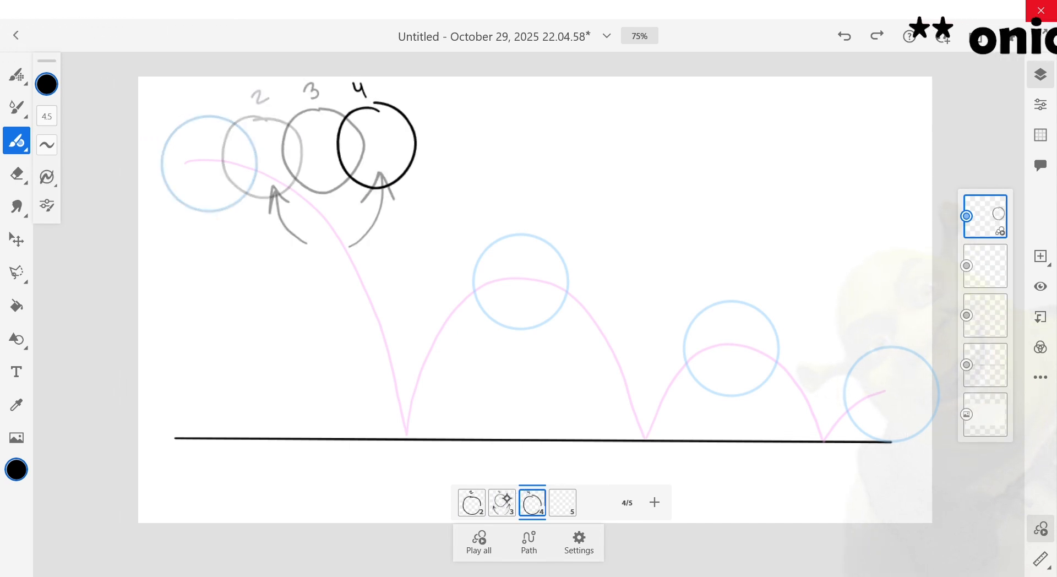
Delete the demonstration frames 2 to 5, keeping only the first frame with the black circle
click(502, 503)
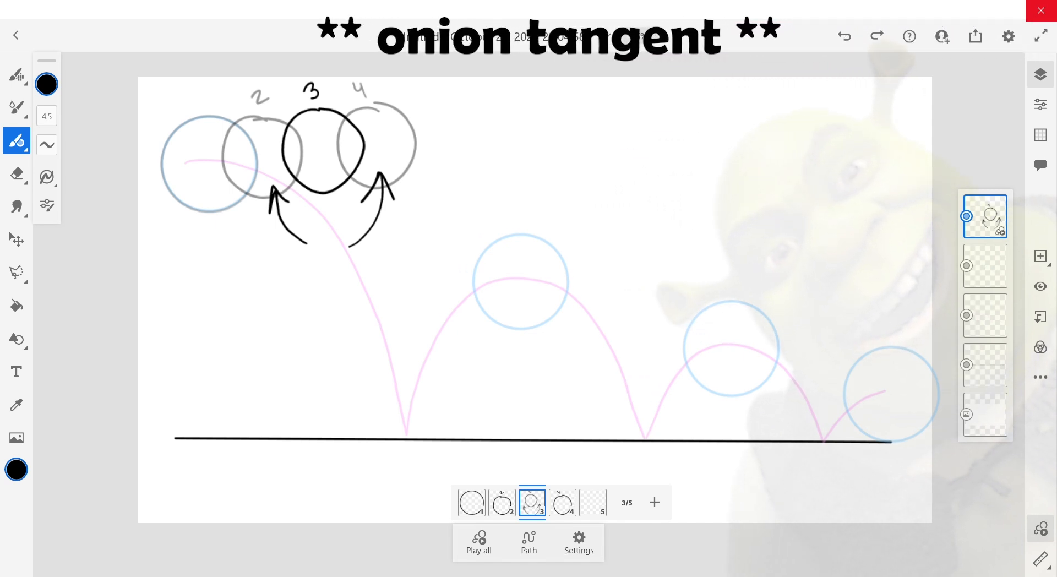
click(567, 505)
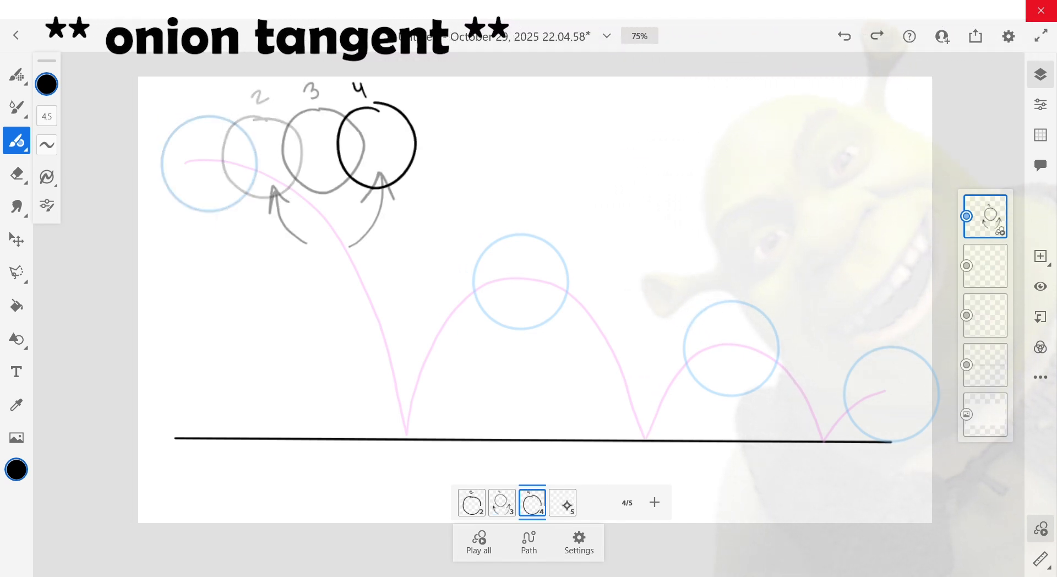
click(532, 502)
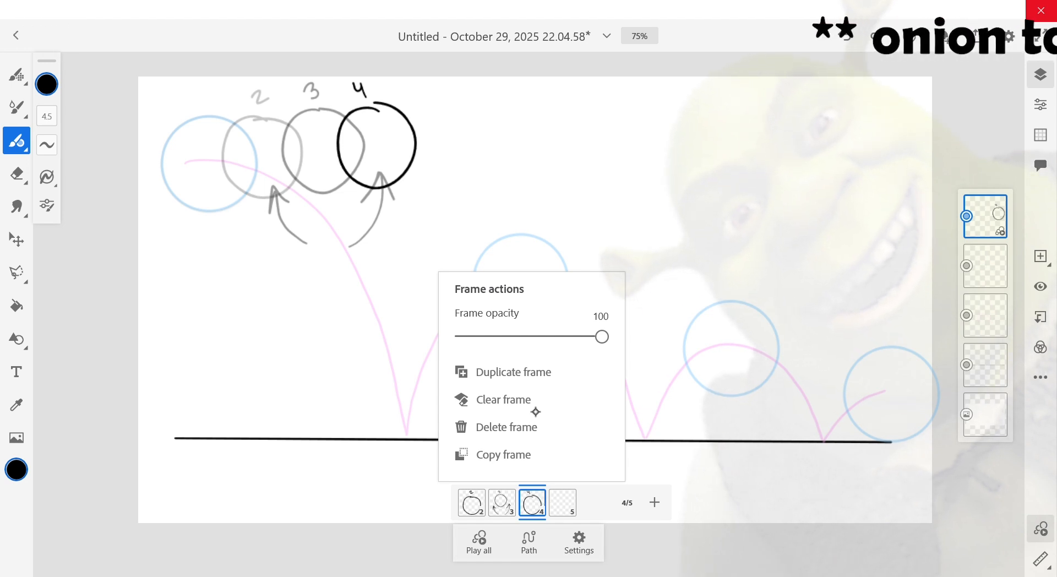
click(533, 501)
click(533, 501)
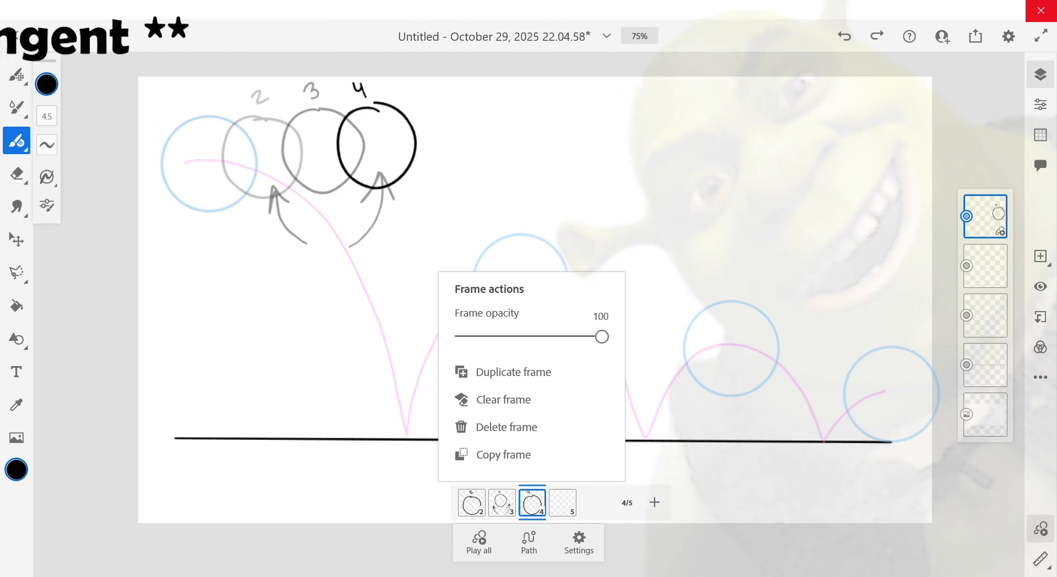
click(529, 429)
click(532, 502)
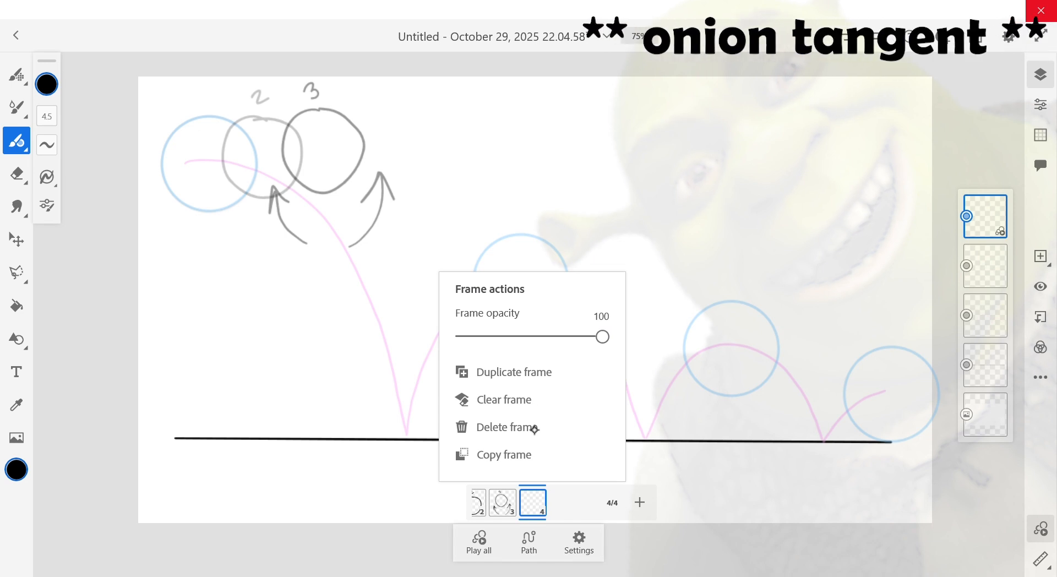
click(534, 428)
click(532, 502)
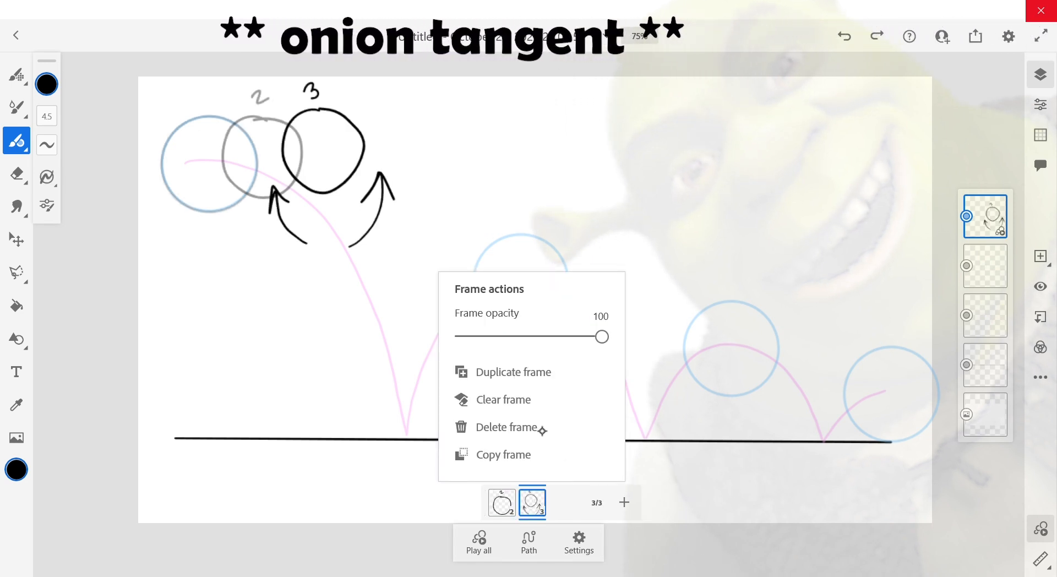
click(543, 428)
click(533, 502)
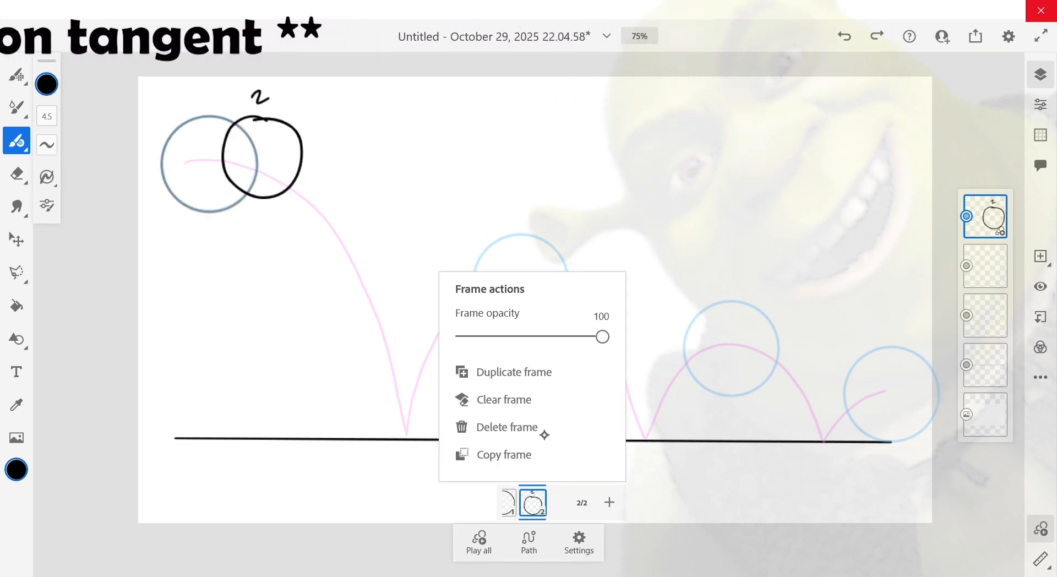
click(546, 428)
Add a second frame and handwrite the note "slower = closer" on it in black
click(589, 503)
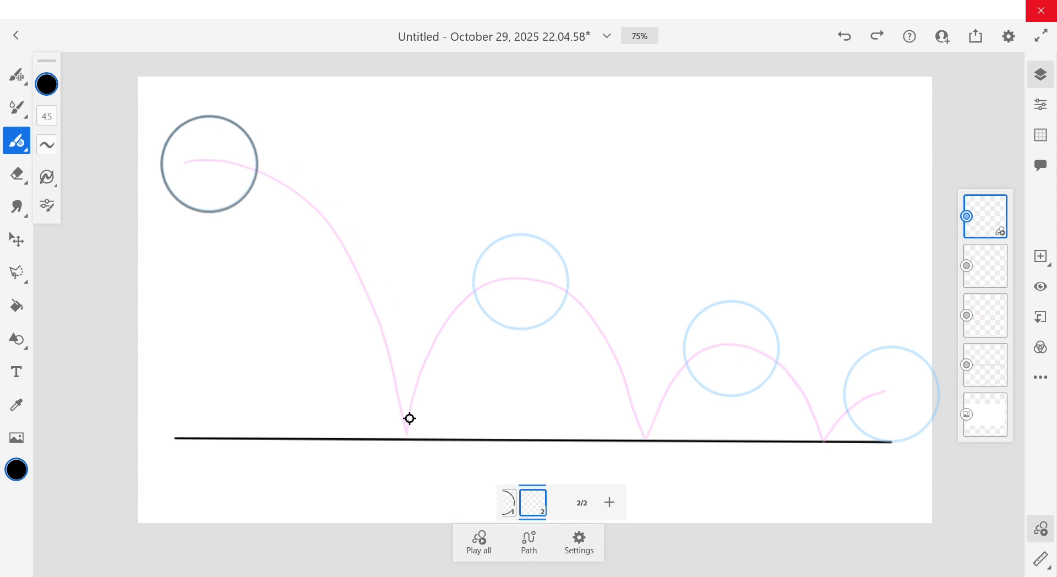
mouse_move(380, 143)
mouse_down()
mouse_move(364, 149)
mouse_move(364, 169)
mouse_up()
drag(387, 125, 403, 171)
mouse_move(410, 139)
mouse_down()
mouse_move(420, 157)
mouse_move(411, 139)
mouse_up()
mouse_move(423, 138)
mouse_down()
mouse_move(469, 155)
mouse_move(485, 125)
mouse_move(519, 128)
mouse_up()
drag(503, 138, 523, 134)
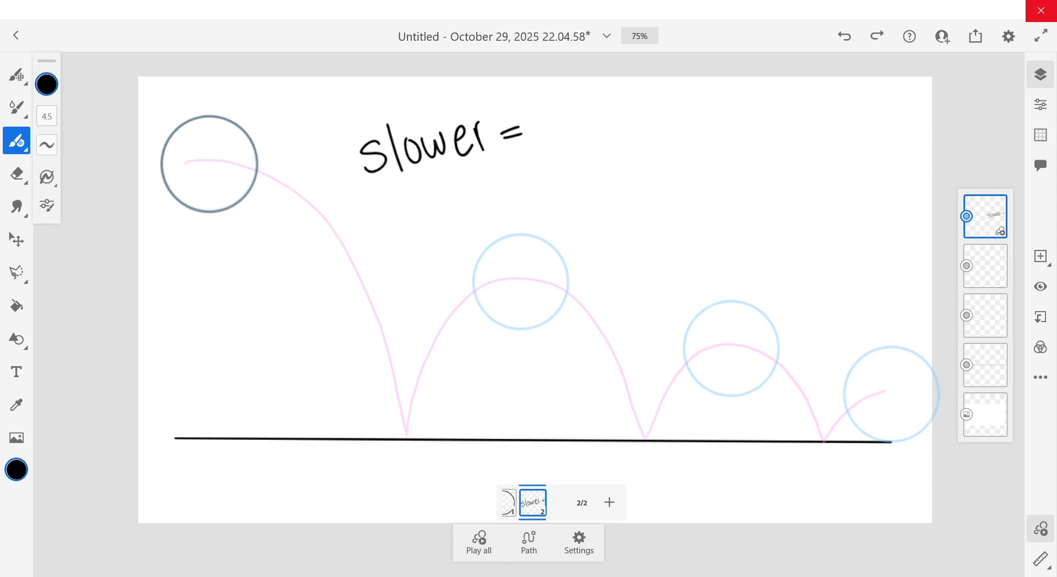
drag(567, 122, 570, 152)
mouse_move(572, 111)
mouse_down()
mouse_move(578, 153)
mouse_move(600, 130)
mouse_move(614, 148)
mouse_move(651, 145)
mouse_up()
drag(663, 145, 661, 131)
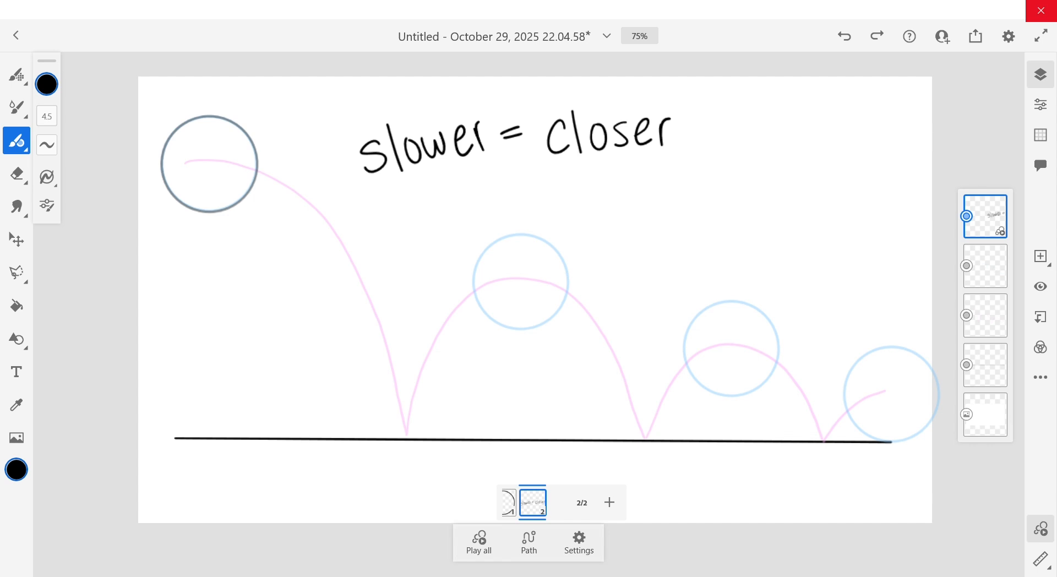
Handwrite "faster = far apart" below the first note on frame 2
drag(411, 207, 407, 254)
mouse_move(389, 241)
mouse_down()
mouse_move(425, 226)
mouse_move(438, 249)
mouse_up()
drag(456, 203, 455, 247)
mouse_move(478, 224)
mouse_down()
mouse_move(478, 242)
mouse_move(510, 197)
mouse_up()
mouse_move(516, 214)
mouse_down()
mouse_move(564, 201)
mouse_move(563, 230)
mouse_up()
mouse_move(556, 215)
mouse_down()
mouse_move(580, 212)
mouse_move(610, 227)
mouse_up()
mouse_move(616, 225)
mouse_down()
mouse_move(623, 206)
mouse_move(677, 225)
mouse_up()
mouse_move(682, 201)
mouse_down()
mouse_move(680, 234)
mouse_move(724, 209)
mouse_up()
drag(741, 173, 744, 206)
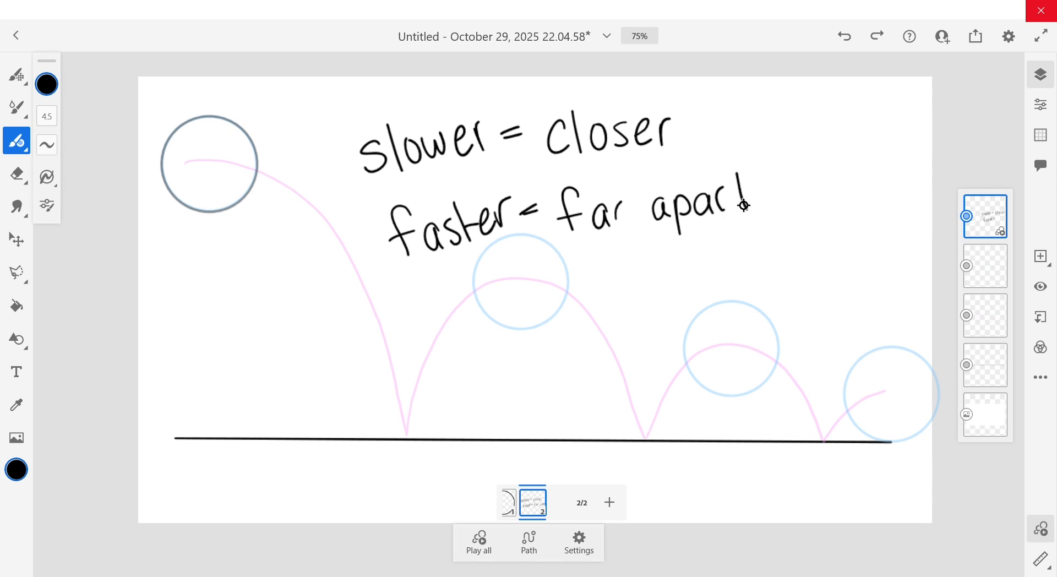
drag(744, 206, 748, 212)
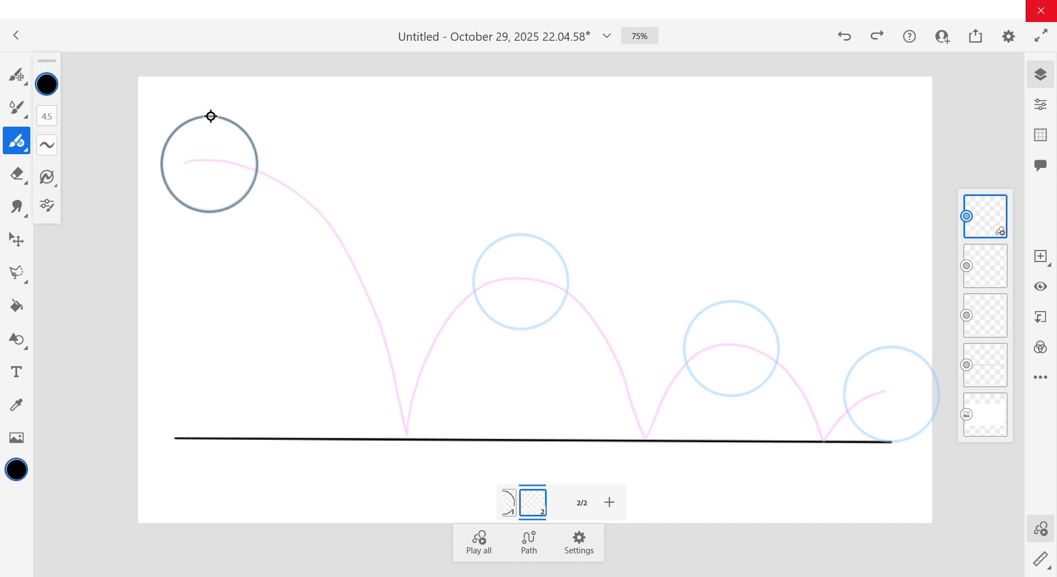
Draw the second ball circle on frame 2, offset slightly right of the first ball along the path, and switch to frame 3
mouse_move(211, 116)
mouse_down()
mouse_move(166, 144)
mouse_move(166, 176)
mouse_move(187, 199)
mouse_move(218, 205)
mouse_move(250, 190)
mouse_move(259, 168)
mouse_move(252, 140)
mouse_move(204, 115)
mouse_up()
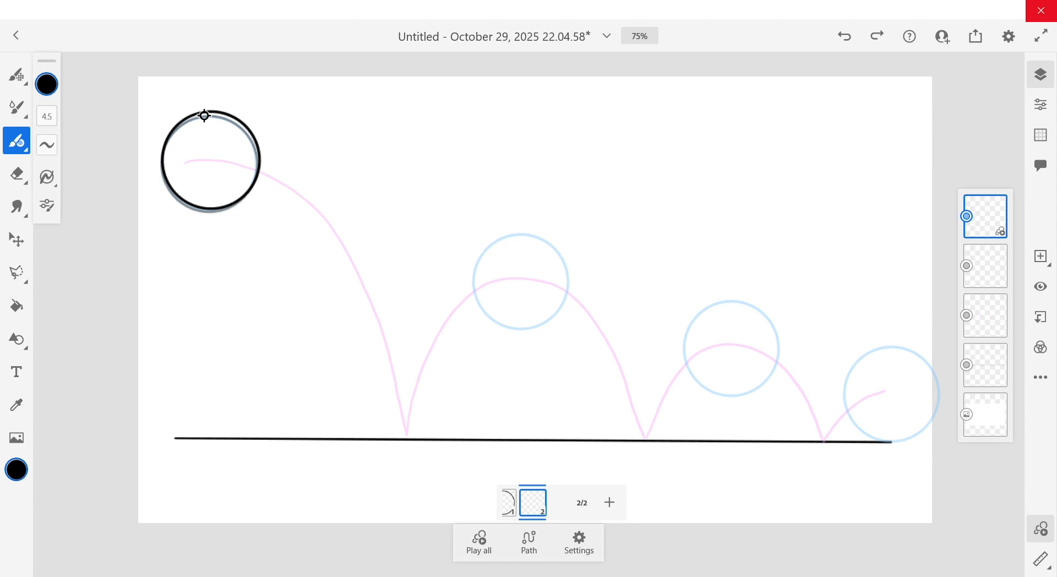
click(17, 240)
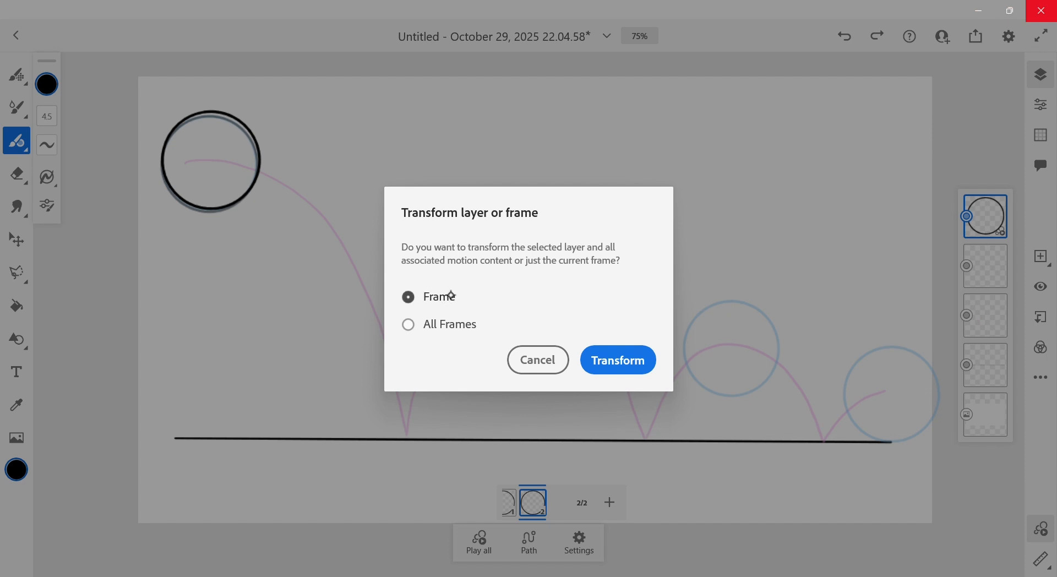
click(632, 354)
drag(213, 156, 227, 156)
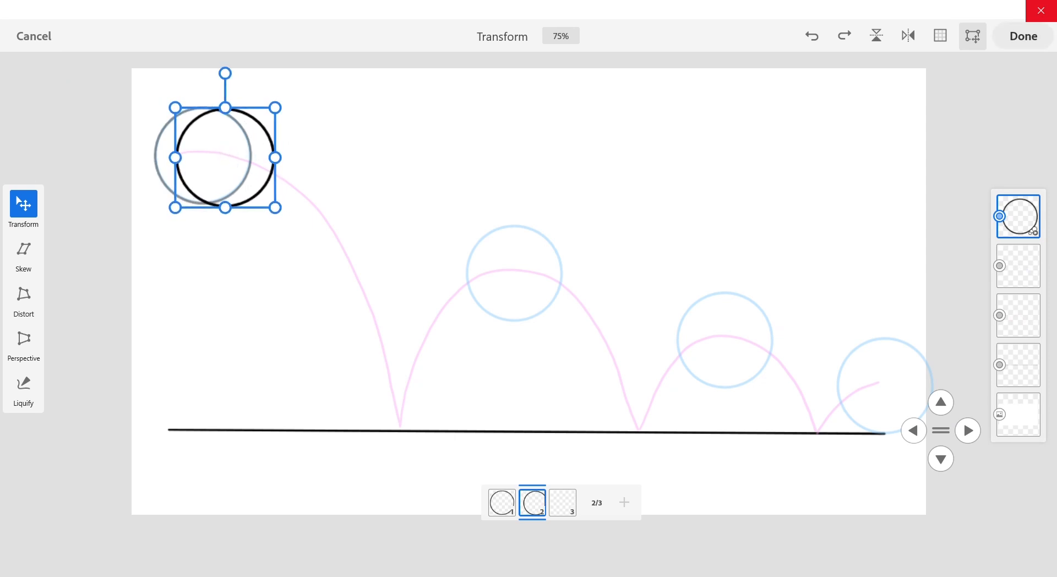
click(1024, 37)
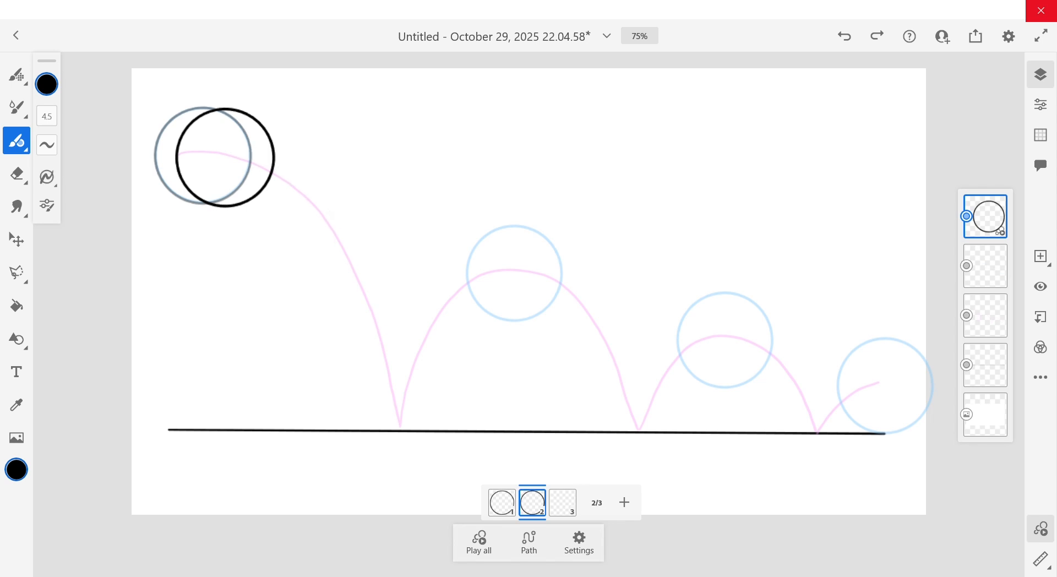
click(570, 500)
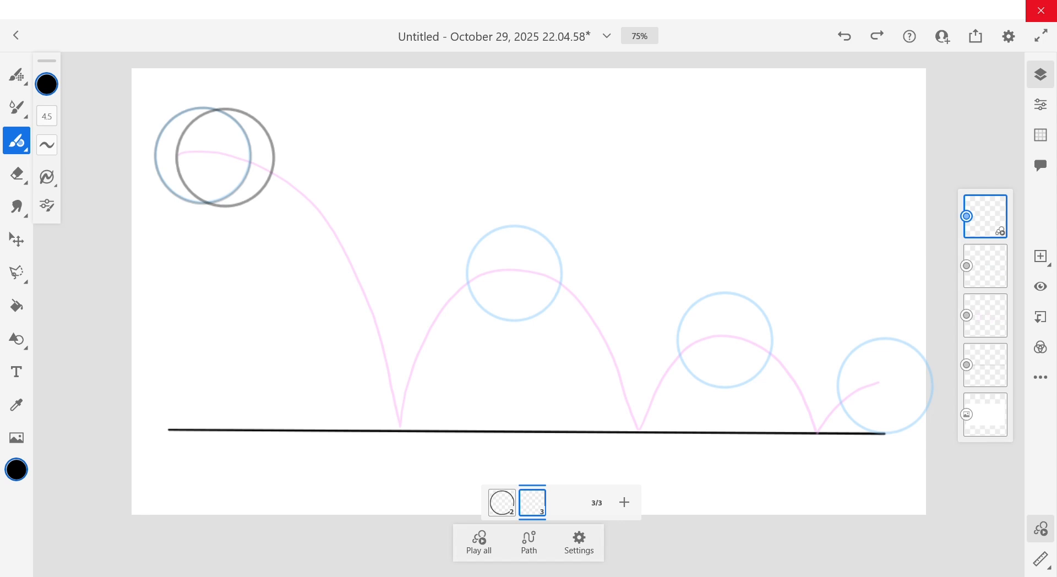
Handwrite "squash + stretch" across the upper part of frame 3 and clear the note again
drag(458, 121, 439, 154)
mouse_move(498, 127)
mouse_down()
mouse_move(598, 147)
mouse_move(740, 118)
mouse_move(749, 138)
mouse_up()
drag(766, 97, 768, 135)
mouse_move(760, 118)
mouse_down()
mouse_move(783, 116)
mouse_move(819, 143)
mouse_up()
drag(828, 107, 871, 144)
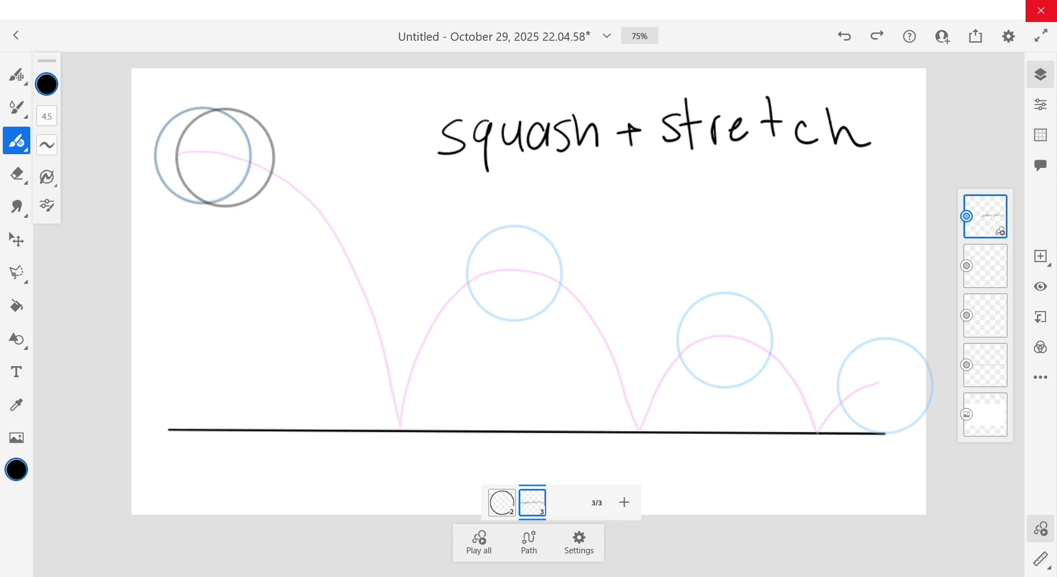
key(Delete)
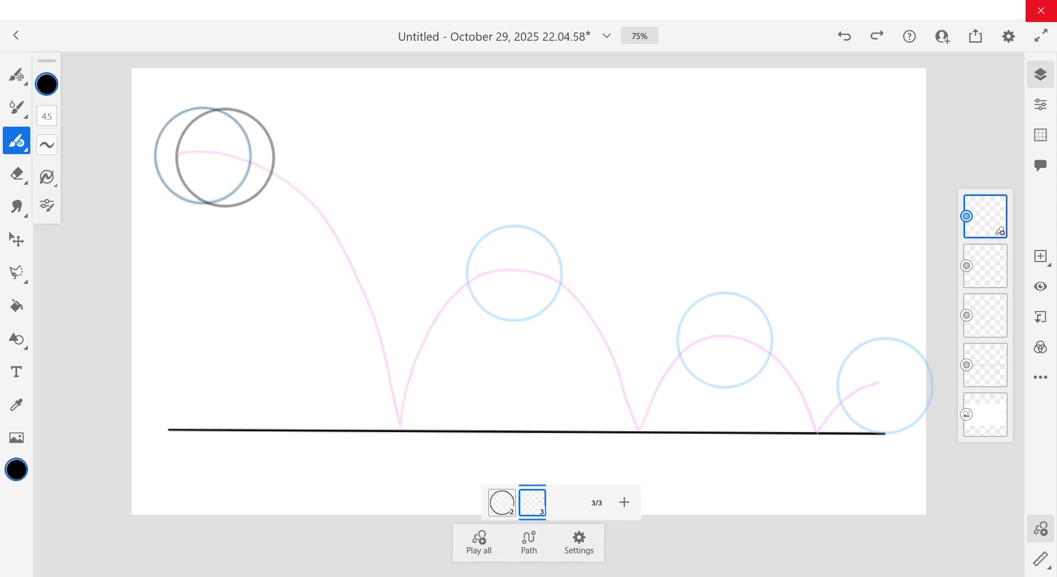
Draw black arrows on frame 3 following the fall and rise of the ball around the first two ground contacts
mouse_move(325, 164)
mouse_down()
mouse_move(357, 202)
mouse_move(388, 284)
mouse_move(397, 350)
mouse_up()
mouse_move(366, 322)
mouse_down()
mouse_move(394, 350)
mouse_move(412, 293)
mouse_up()
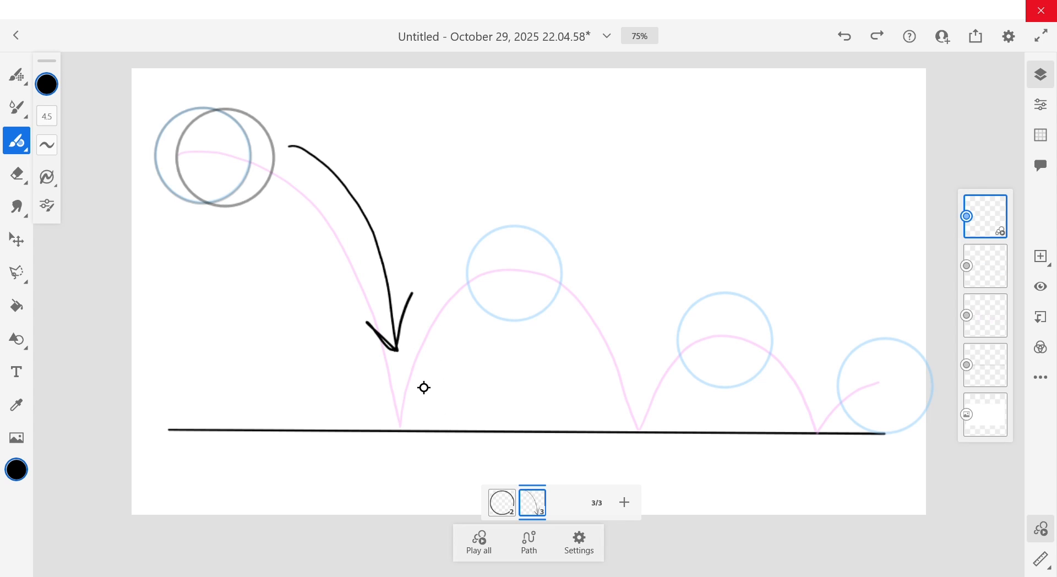
mouse_move(416, 409)
mouse_down()
mouse_move(439, 321)
mouse_move(458, 310)
mouse_up()
mouse_move(420, 338)
mouse_down()
mouse_move(439, 321)
mouse_move(459, 311)
mouse_move(460, 340)
mouse_up()
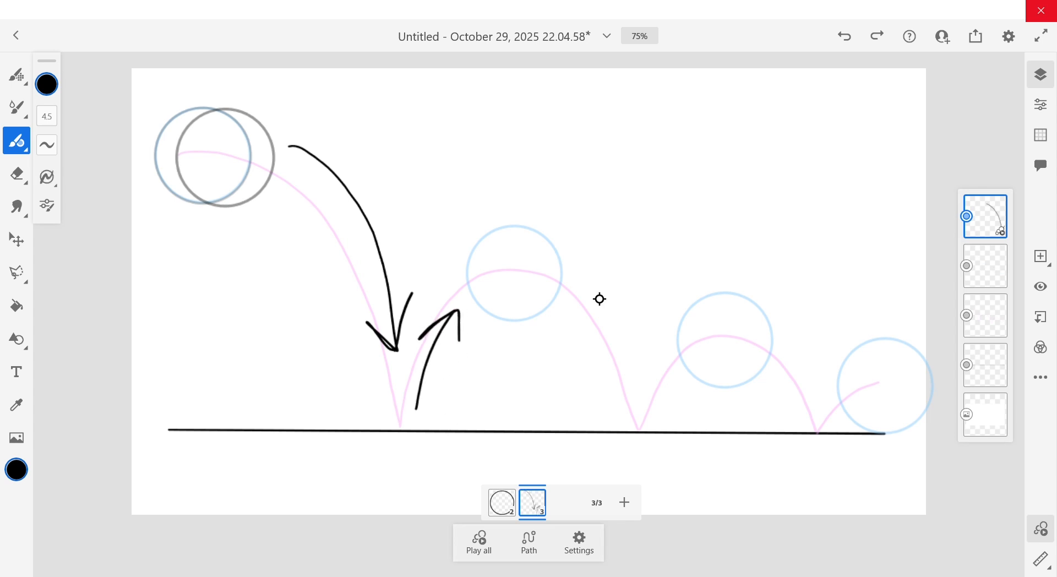
mouse_move(590, 282)
mouse_down()
mouse_move(637, 372)
mouse_move(647, 333)
mouse_up()
drag(659, 426, 691, 377)
drag(660, 390, 692, 396)
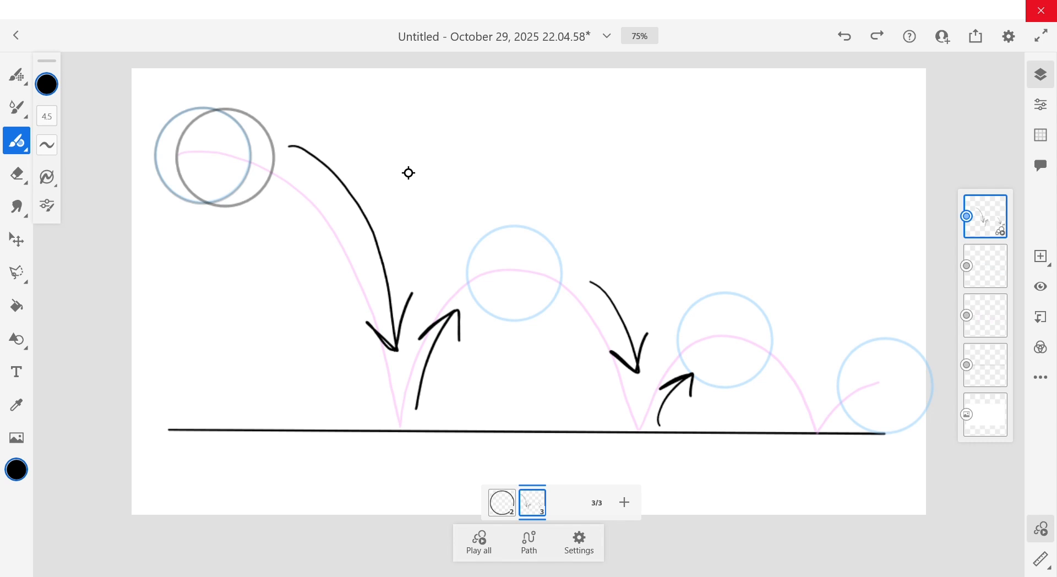
Handwrite "stretch" in black beside the first falling arrow on frame 3
drag(416, 156, 387, 189)
drag(400, 131, 409, 172)
drag(393, 159, 418, 153)
drag(425, 165, 437, 138)
mouse_move(443, 152)
mouse_down()
mouse_move(510, 129)
mouse_move(523, 113)
mouse_up()
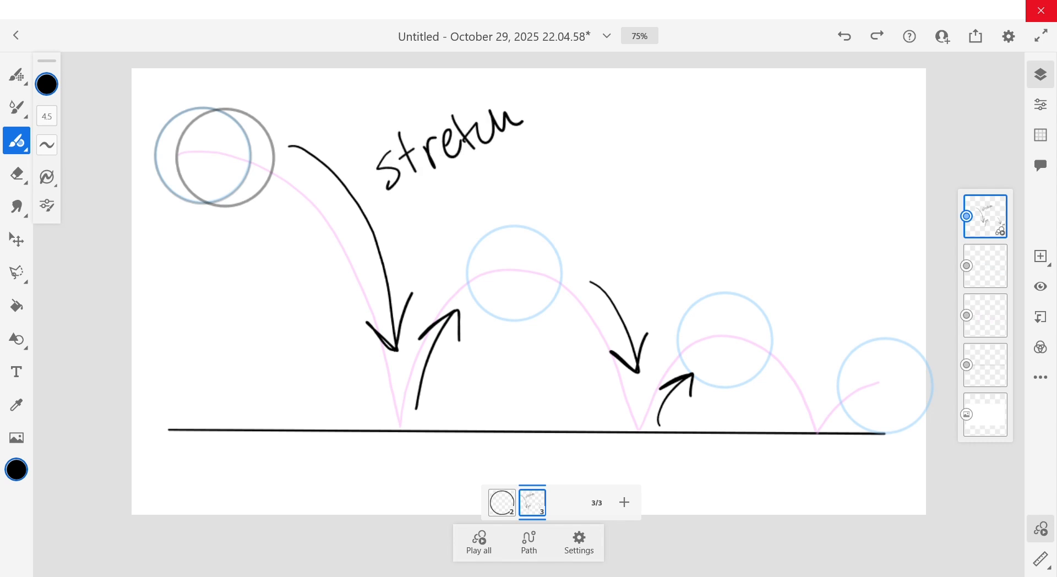
drag(469, 156, 492, 203)
drag(478, 151, 513, 210)
mouse_move(474, 174)
mouse_down()
mouse_move(511, 223)
mouse_move(525, 130)
mouse_up()
Undo the "stretch" note and all direction arrows on frame 3
click(844, 36)
click(844, 36)
click(844, 36)
click(844, 35)
click(844, 36)
click(844, 36)
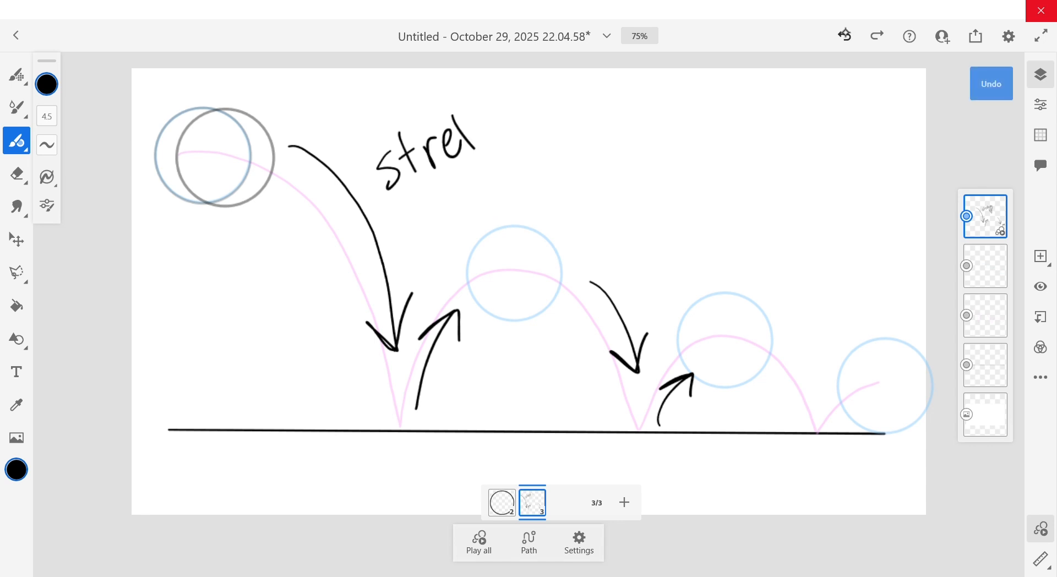
click(844, 35)
click(844, 35)
click(844, 35)
click(844, 36)
click(844, 36)
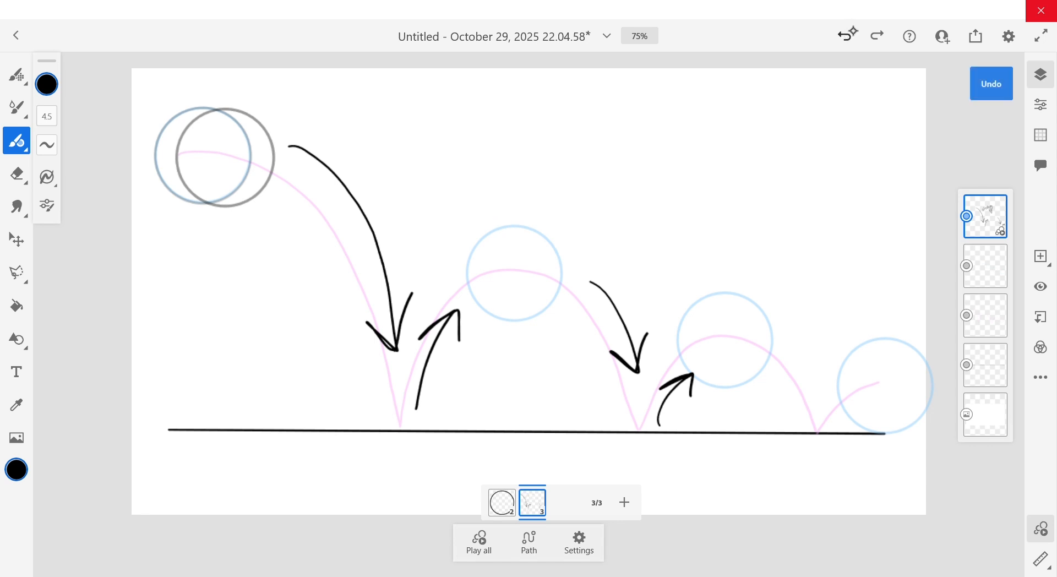
click(845, 35)
click(844, 36)
click(844, 35)
click(845, 35)
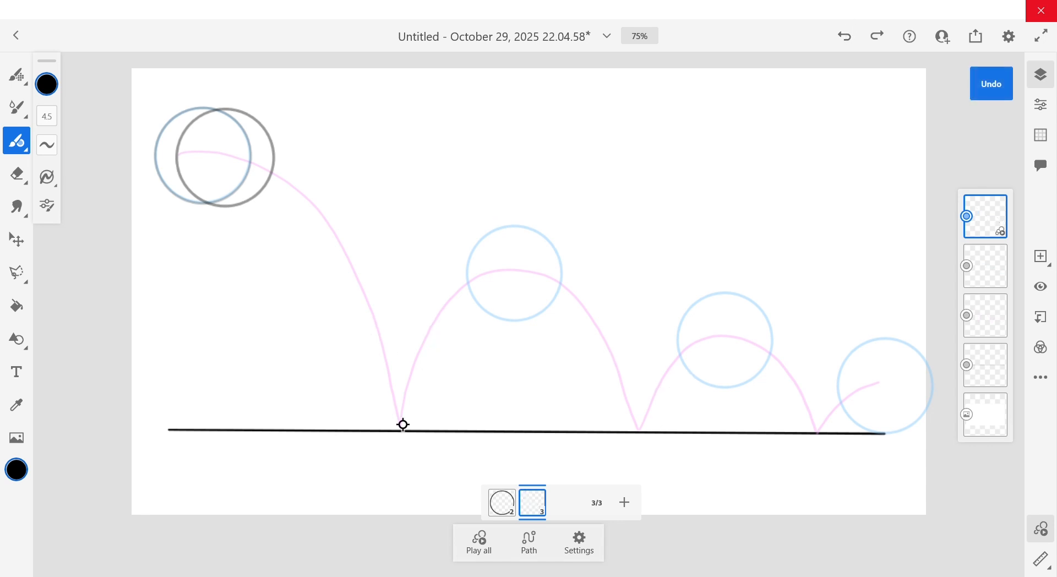
Sketch a flattened ball on the ground line at the first contact point and undo it
mouse_move(403, 425)
mouse_down()
mouse_move(360, 428)
mouse_move(386, 380)
mouse_move(470, 404)
mouse_move(380, 426)
mouse_up()
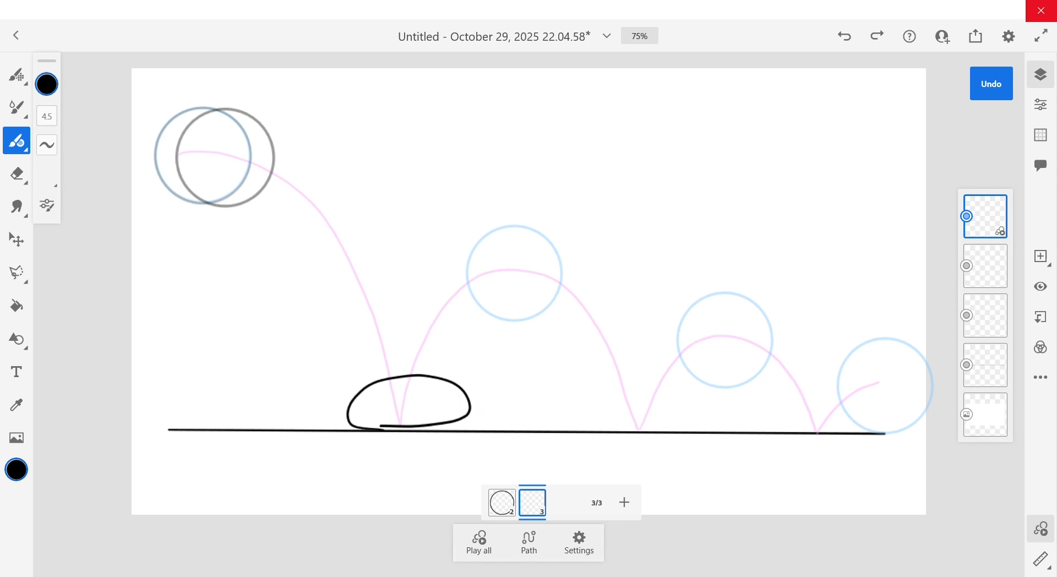
click(844, 36)
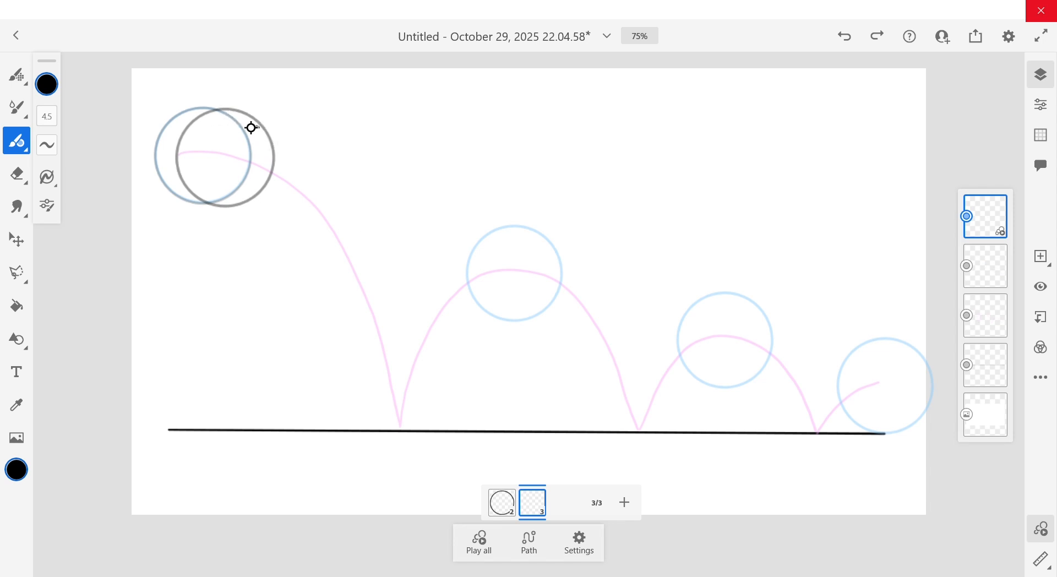
Draw a slightly stretched ball on frame 3 tilted down the falling path, and try a direction arrow beside it
mouse_move(257, 127)
mouse_down()
mouse_move(229, 138)
mouse_move(220, 170)
mouse_move(258, 222)
mouse_move(285, 227)
mouse_move(316, 192)
mouse_move(310, 163)
mouse_move(294, 142)
mouse_move(247, 127)
mouse_up()
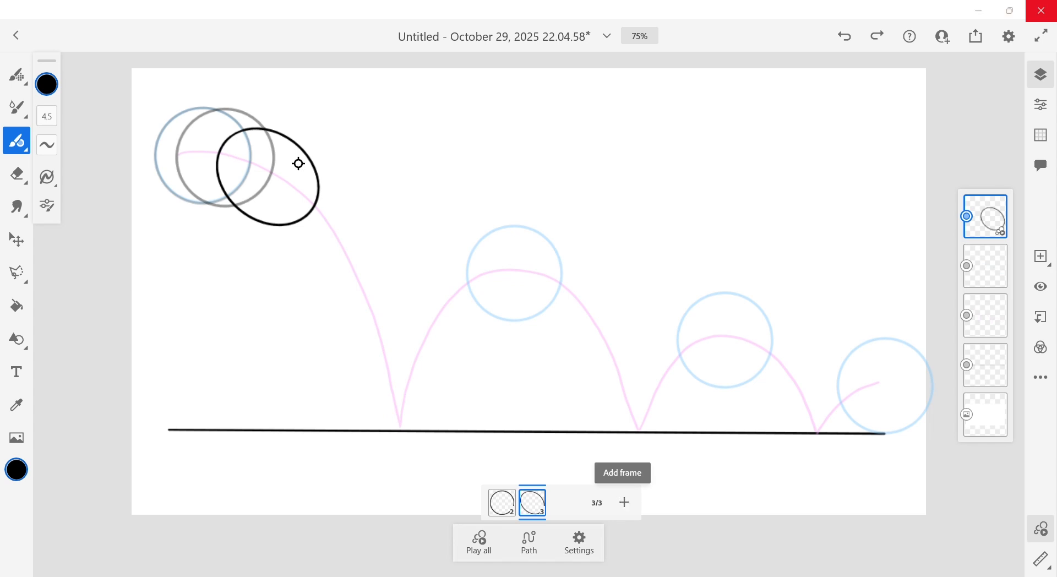
drag(332, 121, 432, 282)
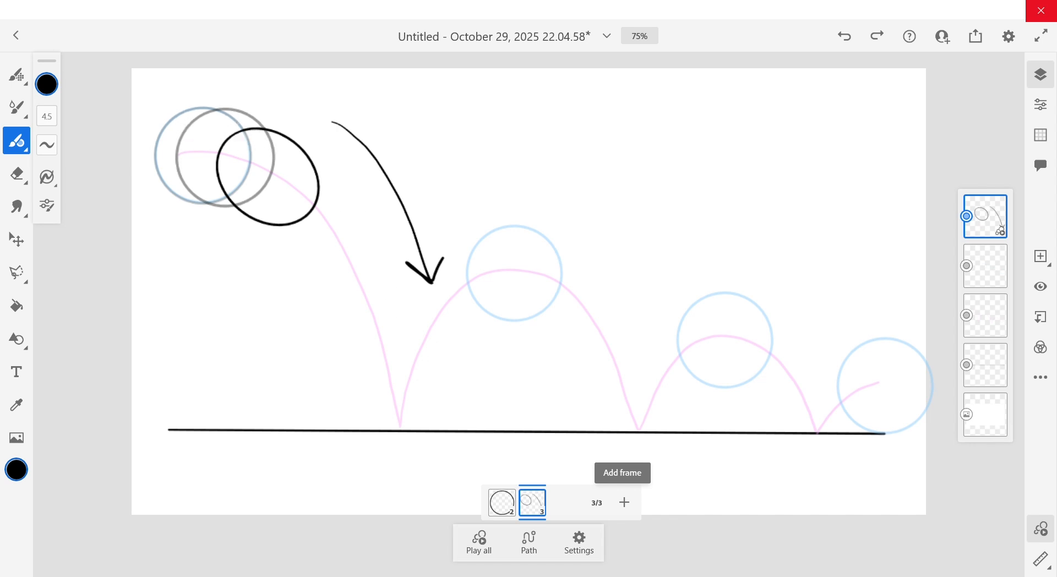
click(844, 37)
click(844, 37)
Add frame 4 with a more stretched, steeper ball, and position it on the falling path below the previous one
click(624, 503)
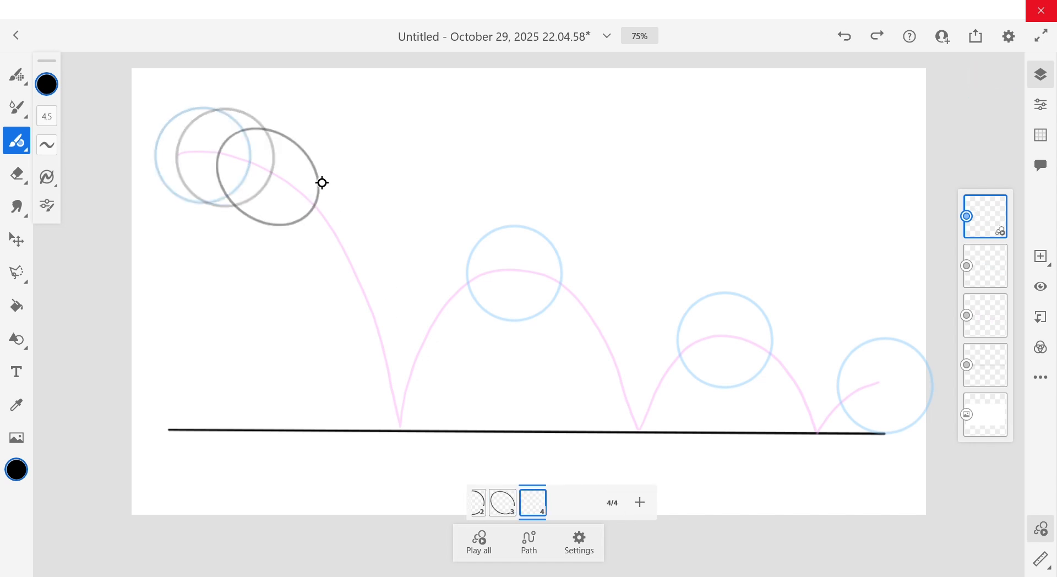
drag(321, 183, 325, 183)
click(17, 239)
drag(329, 224, 341, 235)
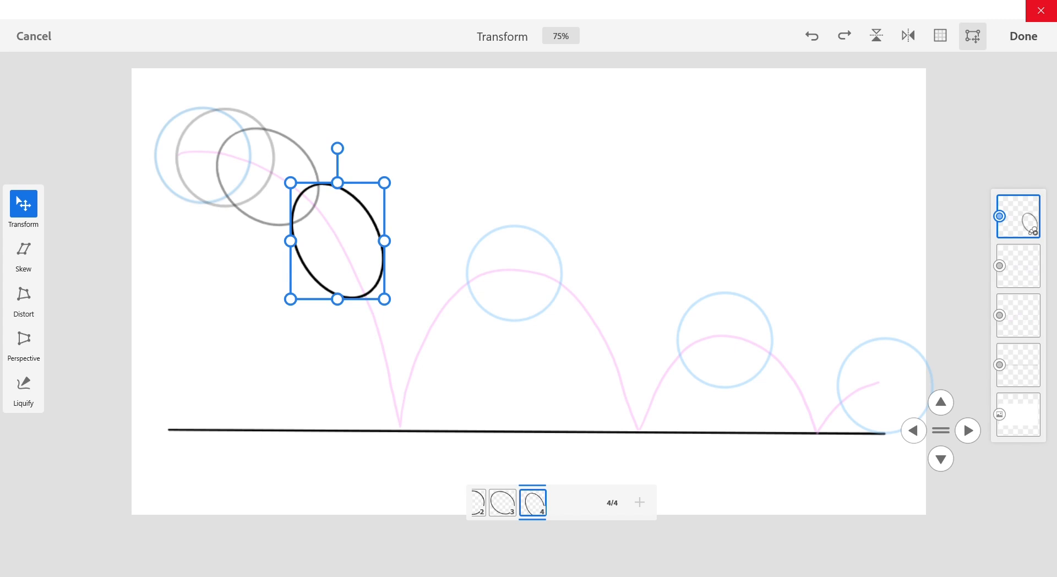
click(1024, 36)
Add frame 5 and draw a long, narrow stretched ball along the path, with its tip touching the ground at the first contact point
click(640, 502)
scroll(433, 285, up, 3)
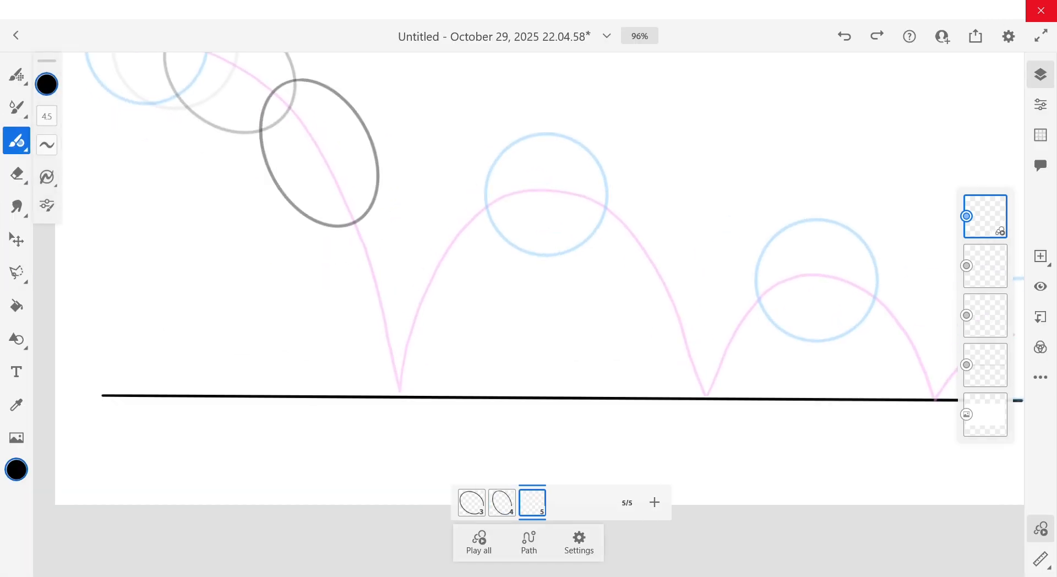
mouse_move(317, 249)
mouse_down()
mouse_move(378, 374)
mouse_move(358, 371)
mouse_move(388, 345)
mouse_up()
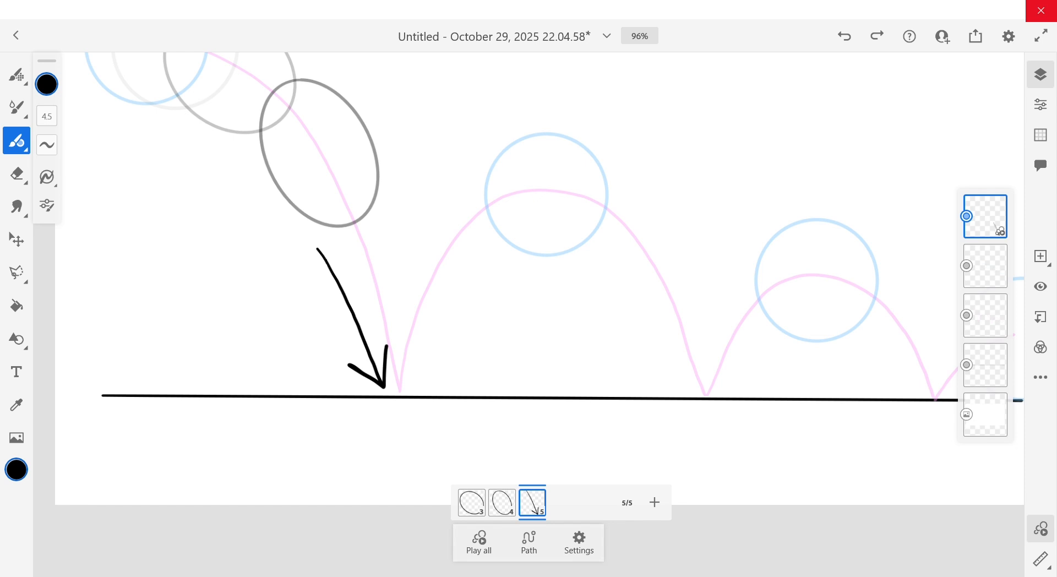
key(ctrl+z)
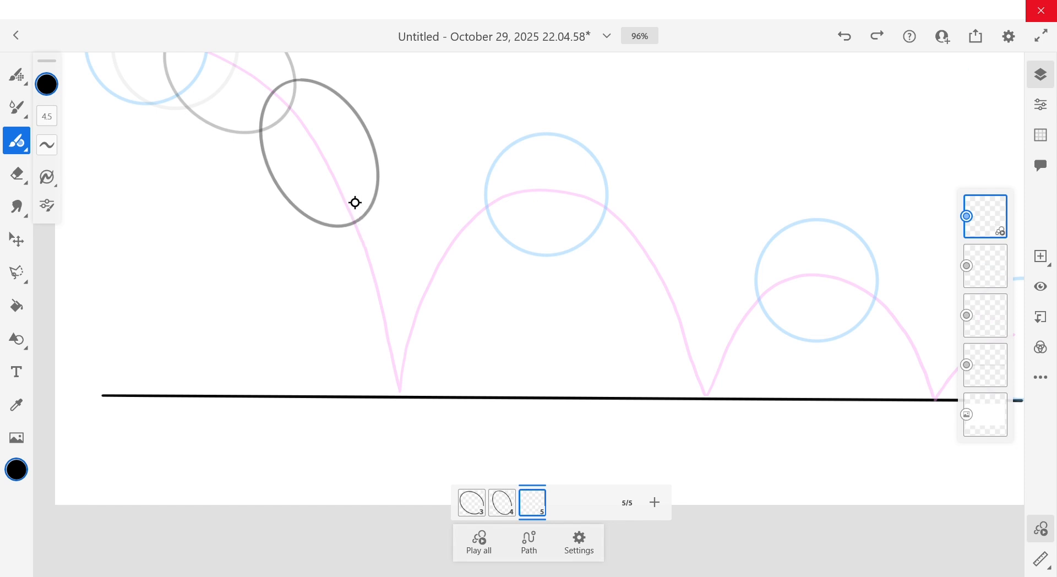
mouse_move(355, 202)
mouse_down()
mouse_move(340, 267)
mouse_move(348, 304)
mouse_move(396, 396)
mouse_move(414, 379)
mouse_move(405, 304)
mouse_move(356, 202)
mouse_up()
drag(496, 248, 560, 307)
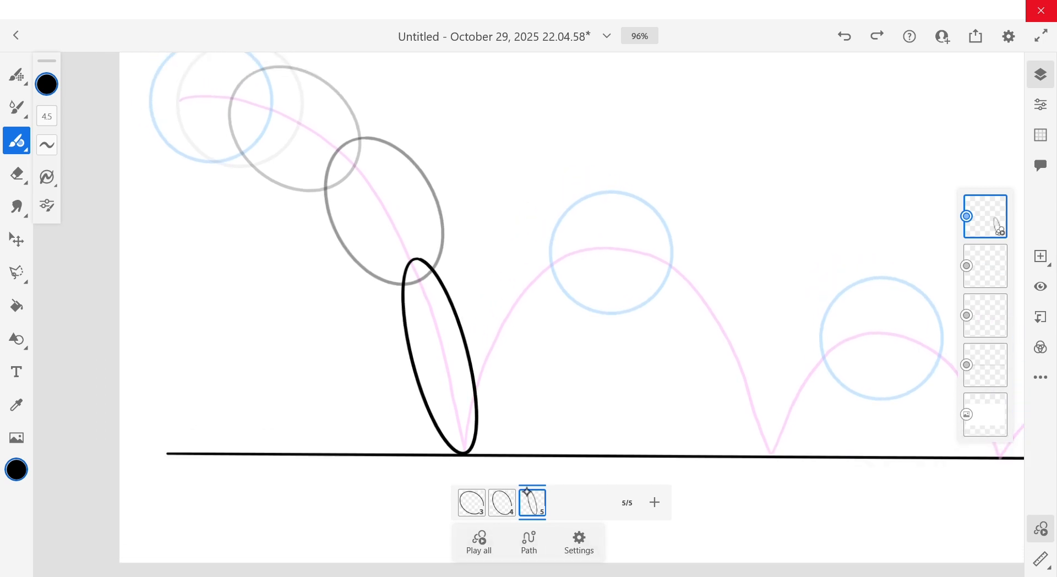
Move only frame 4's ball slightly up and left so it overlaps less with the ball on frame 5
click(506, 499)
key(v)
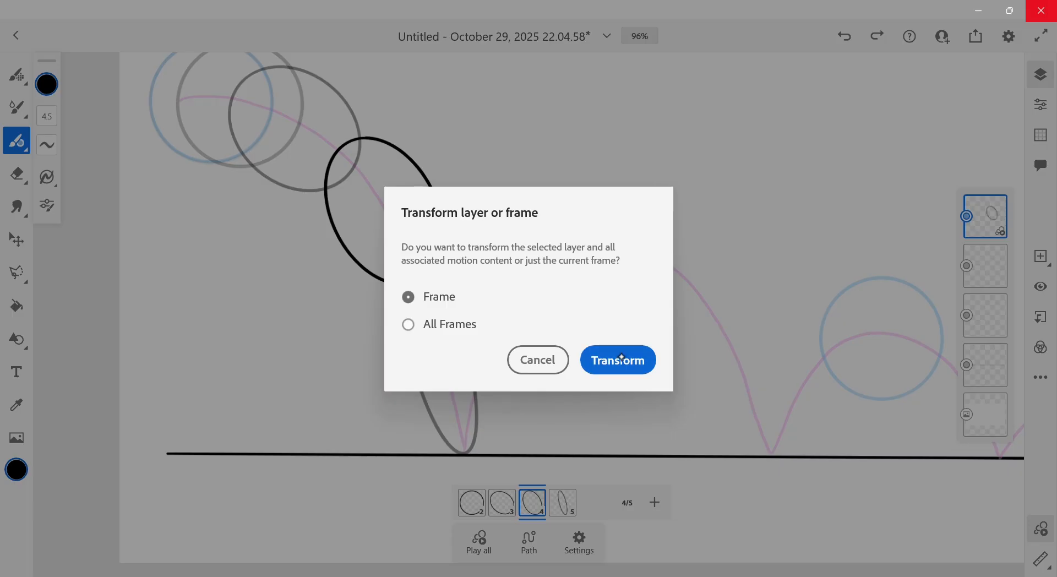
click(621, 359)
drag(384, 203, 376, 187)
click(1024, 36)
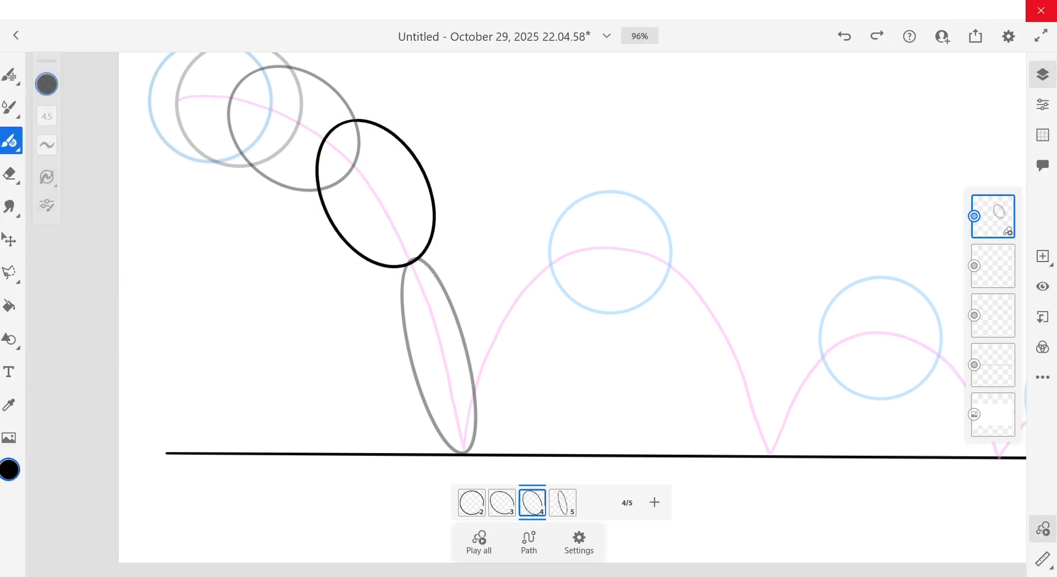
Add frame 6 after frame 5 and draw a wide, squashed ball flat on the ground line at the first contact point
click(566, 502)
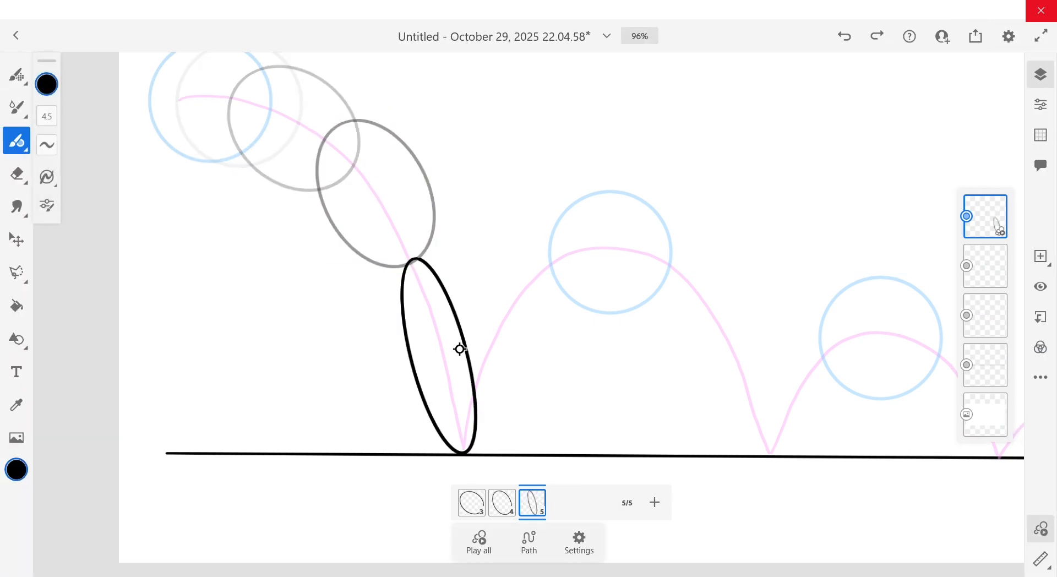
click(655, 502)
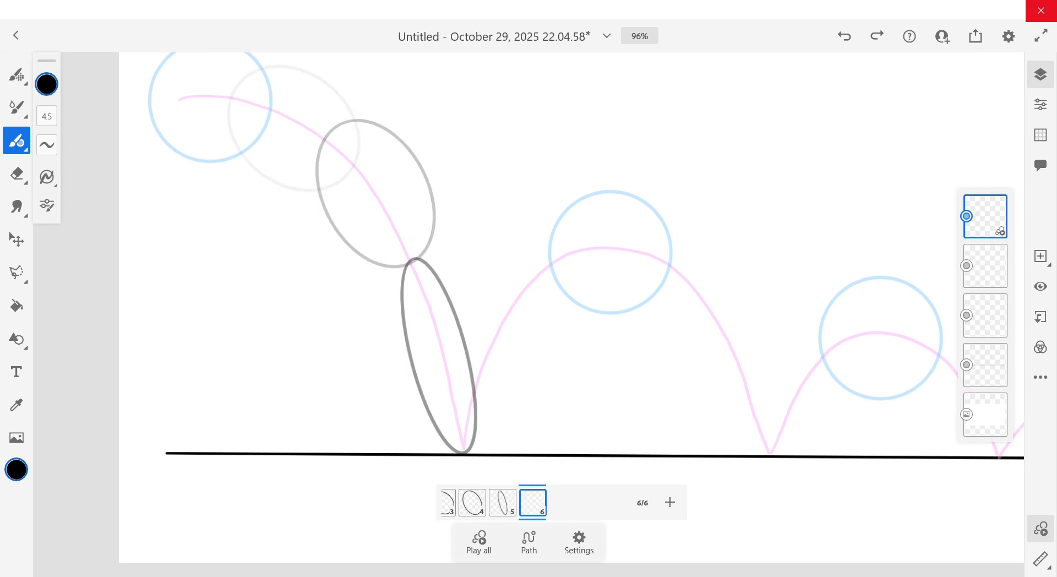
scroll(528, 307, right, 1)
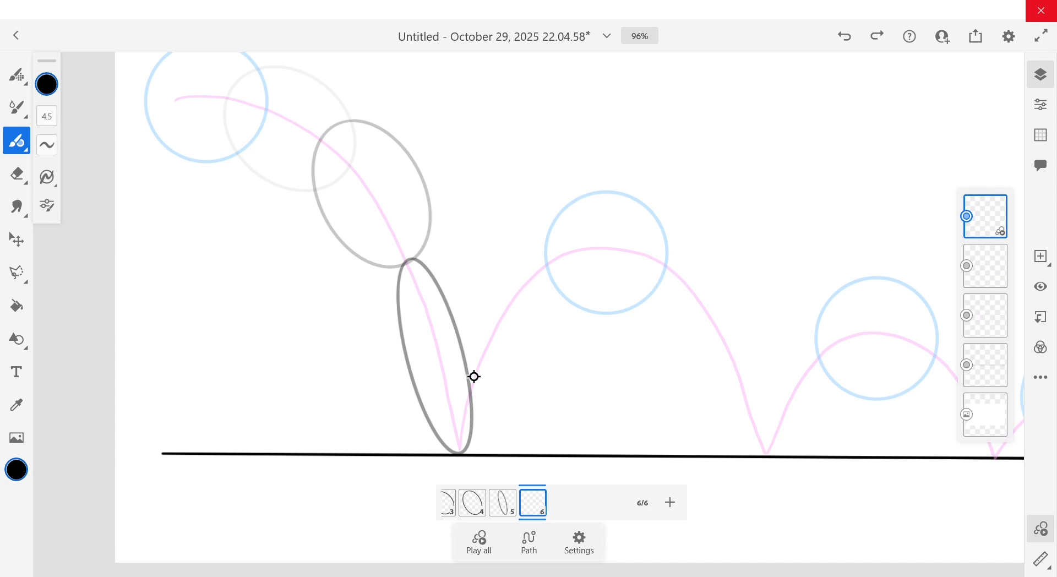
mouse_move(490, 374)
mouse_down()
mouse_move(417, 390)
mouse_move(395, 411)
mouse_move(393, 445)
mouse_move(415, 455)
mouse_move(541, 447)
mouse_move(552, 429)
mouse_move(521, 386)
mouse_move(446, 379)
mouse_up()
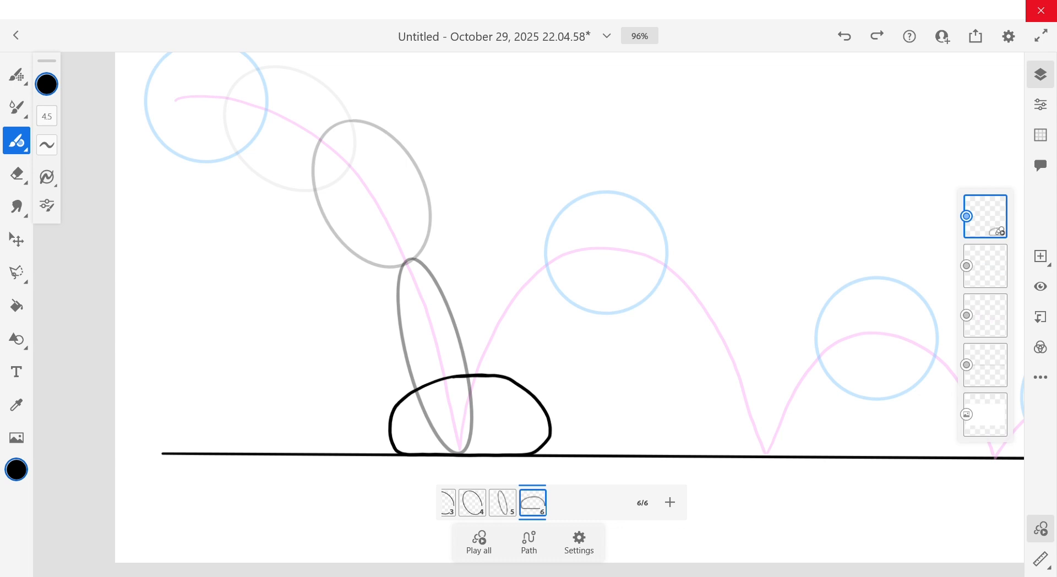
Shift only frame 6's squashed ball slightly left around the contact point, and add frame 7
click(18, 241)
click(618, 360)
drag(496, 413, 486, 417)
click(1024, 37)
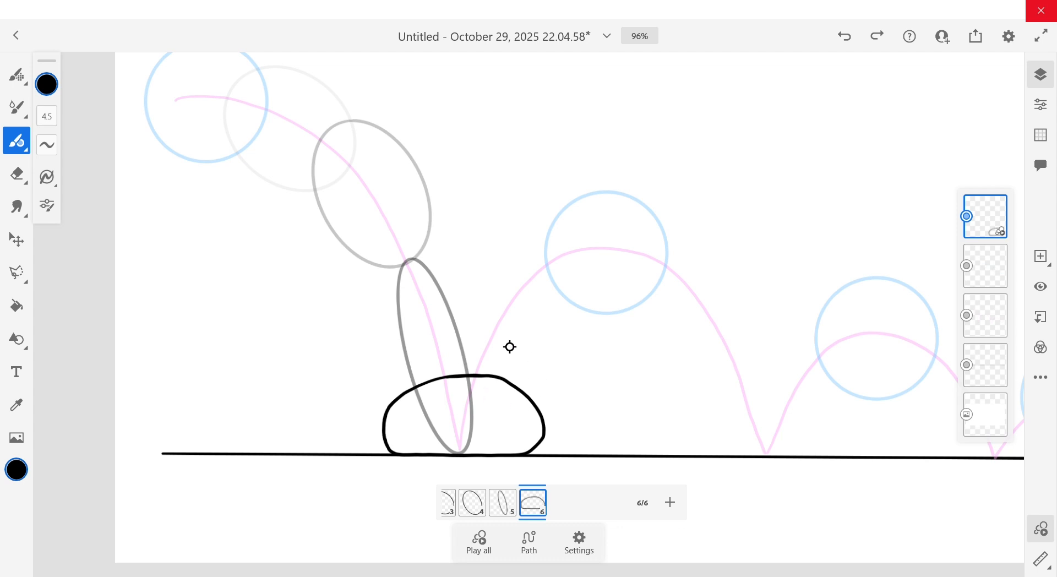
click(672, 503)
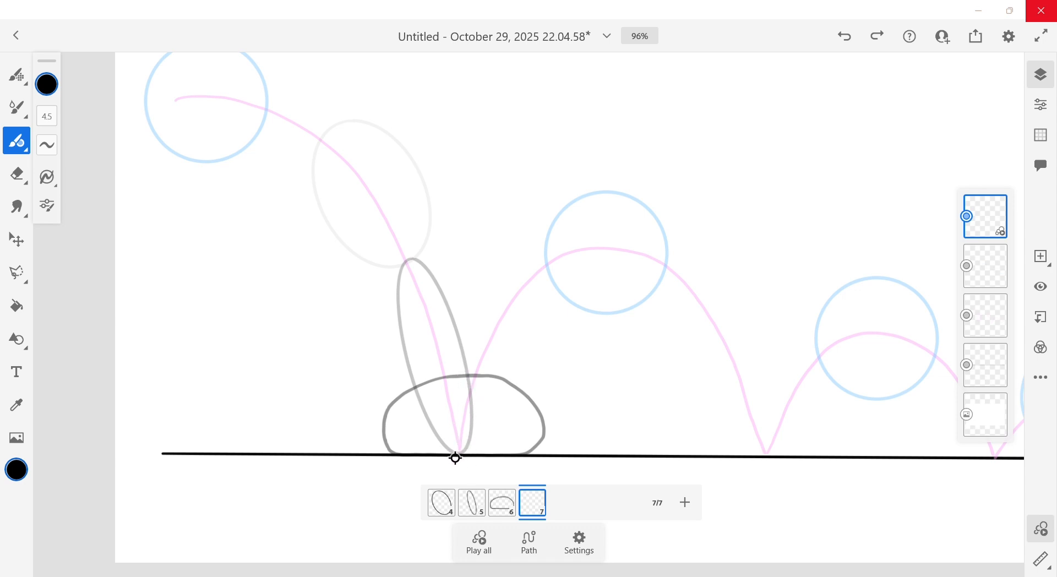
Sketch a tilted ball touching the ground on frame 7, cross it out with an X, and undo the sketch
mouse_move(440, 431)
mouse_down()
mouse_move(472, 335)
mouse_move(538, 385)
mouse_move(450, 442)
mouse_up()
drag(463, 405, 491, 435)
drag(488, 385, 465, 448)
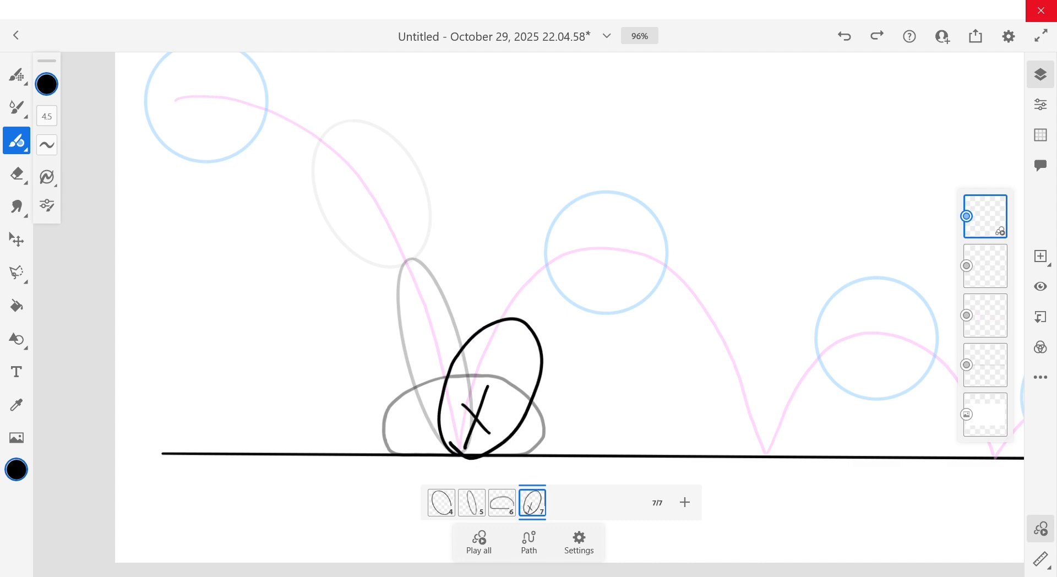
click(843, 36)
click(843, 36)
click(843, 37)
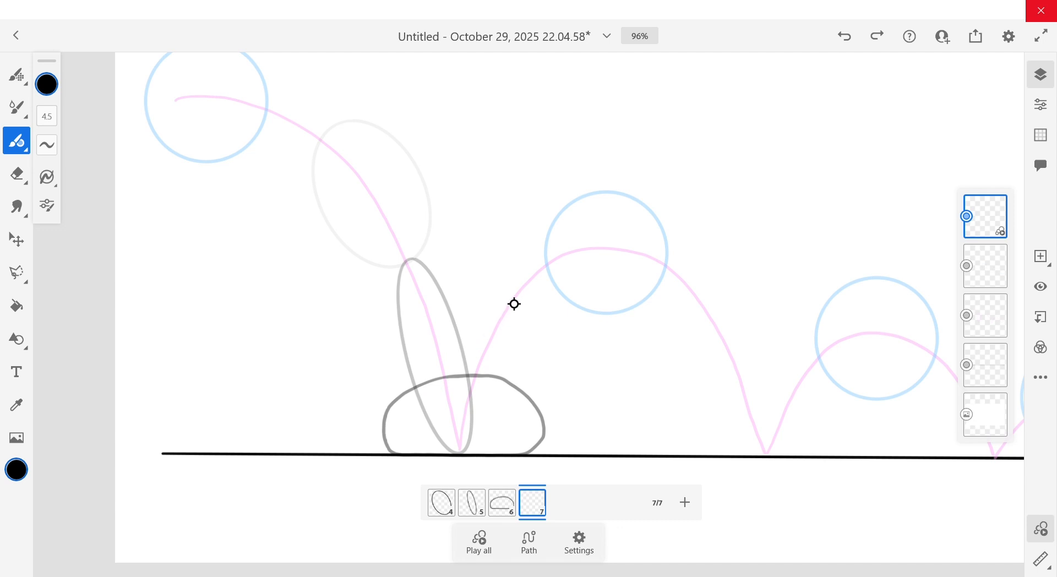
Draw a stretched ball on frame 7 just above the ground line, tilted along the rising path of the second arc
mouse_move(516, 297)
mouse_down()
mouse_move(485, 314)
mouse_move(463, 351)
mouse_move(451, 389)
mouse_move(462, 414)
mouse_move(496, 412)
mouse_move(523, 387)
mouse_move(542, 335)
mouse_move(539, 310)
mouse_move(507, 285)
mouse_up()
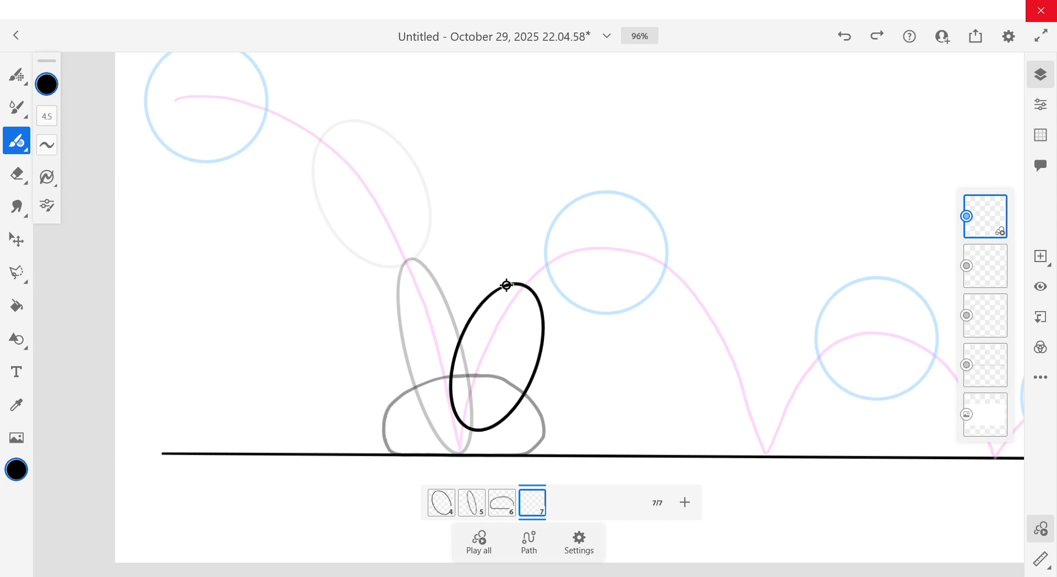
Sketch a temporary arrow above frame 7's ball pointing back toward the falling ball, and undo the marks
mouse_move(487, 242)
mouse_down()
mouse_move(438, 258)
mouse_move(460, 275)
mouse_up()
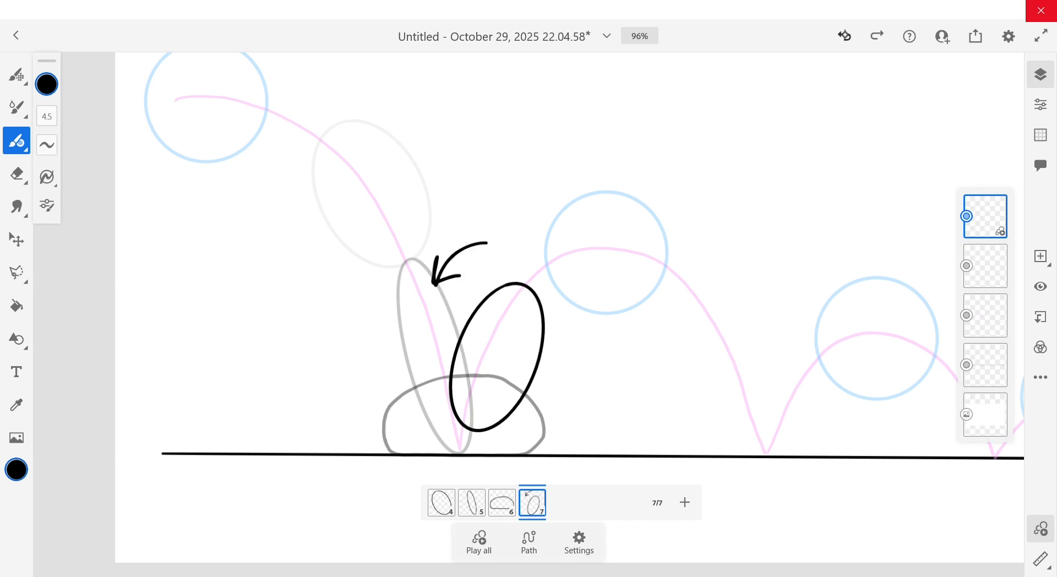
key(ctrl+z)
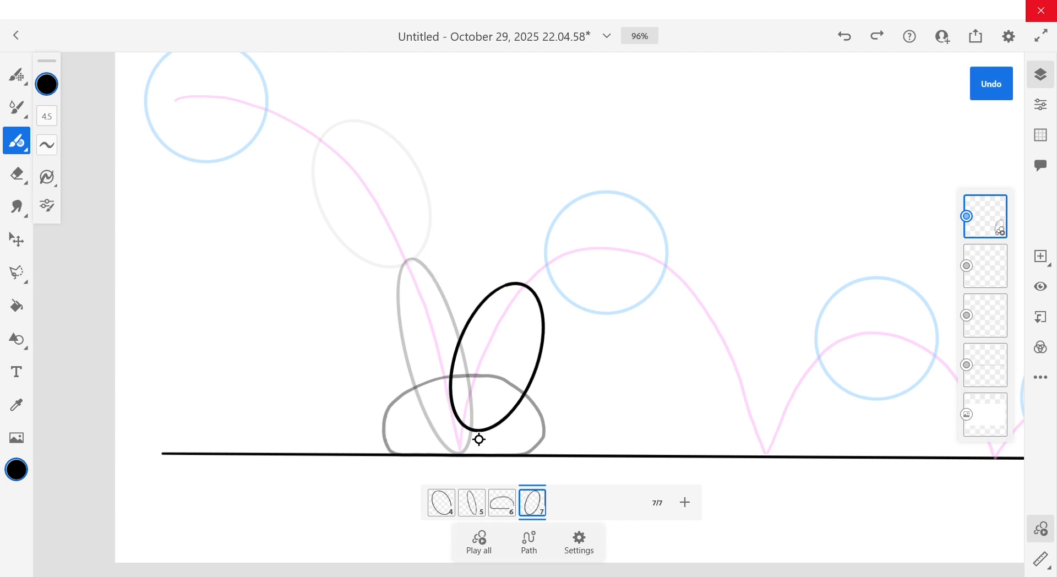
drag(479, 440, 475, 442)
click(844, 39)
Add frame 8, draw a less stretched ball tilted along the rising path before the second peak, and add frame 9
click(687, 502)
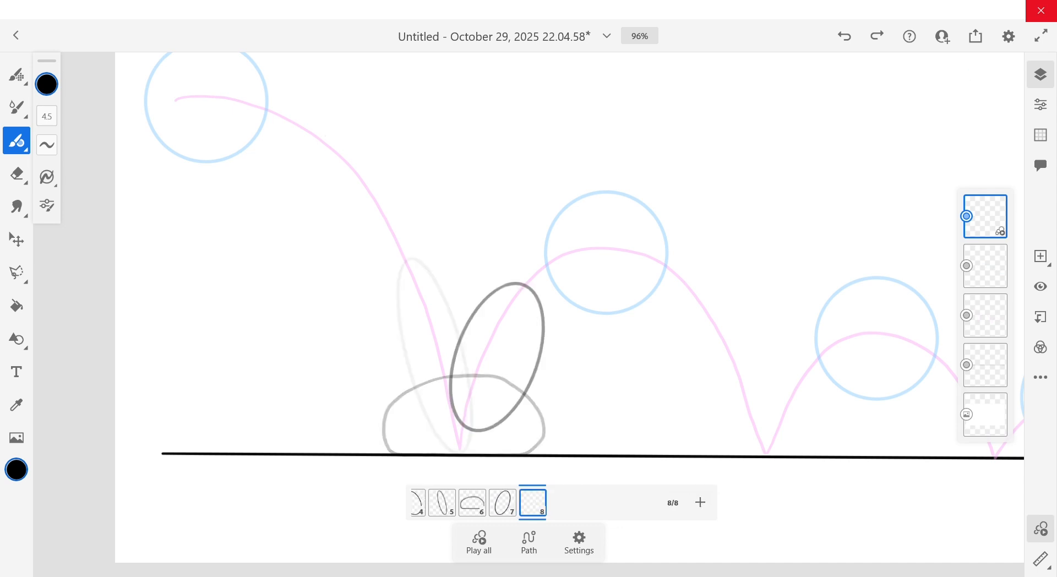
mouse_move(563, 216)
mouse_down()
mouse_move(504, 250)
mouse_move(487, 281)
mouse_move(492, 319)
mouse_move(514, 339)
mouse_move(548, 335)
mouse_move(578, 310)
mouse_move(594, 270)
mouse_move(560, 215)
mouse_up()
click(700, 502)
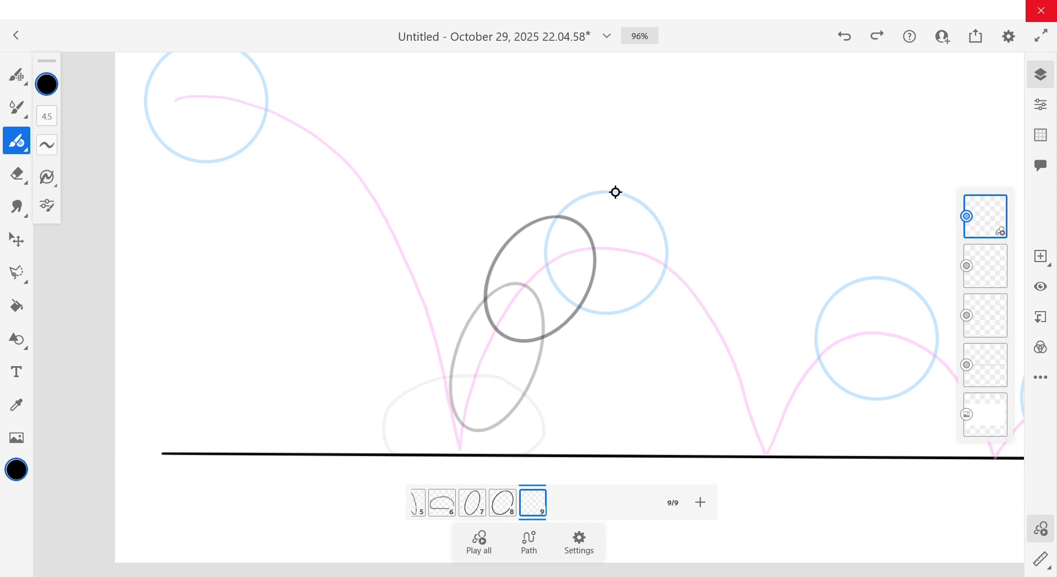
Draw a round ball on frame 9 at the second peak's guide circle, and shift only that frame's ball slightly down and left
mouse_move(608, 190)
mouse_down()
mouse_move(573, 201)
mouse_move(553, 231)
mouse_move(556, 278)
mouse_move(591, 308)
mouse_move(640, 305)
mouse_move(668, 257)
mouse_move(661, 221)
mouse_move(626, 195)
mouse_move(598, 191)
mouse_up()
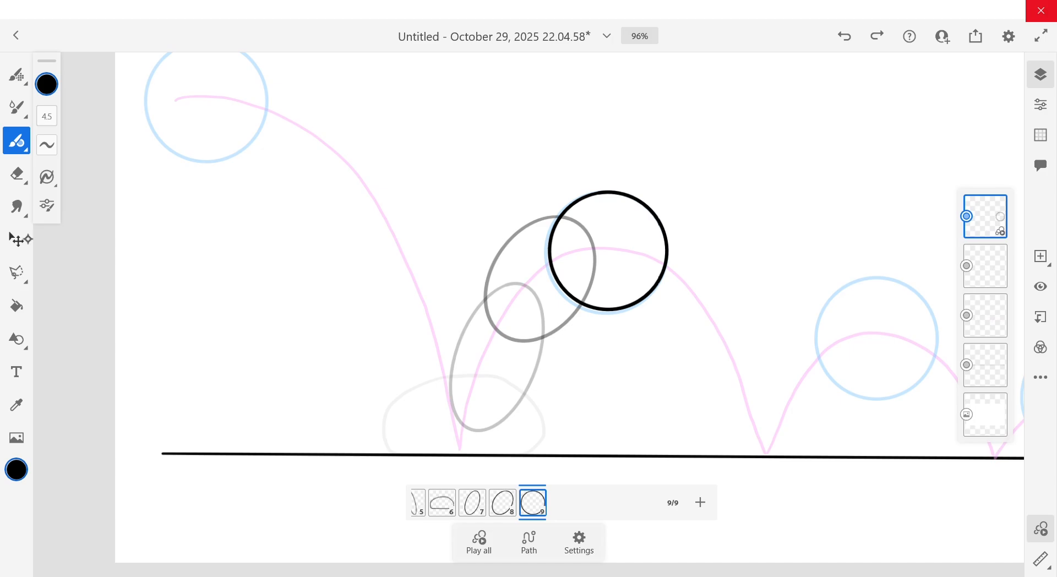
click(17, 243)
click(627, 360)
mouse_move(618, 249)
mouse_down()
mouse_move(606, 377)
mouse_move(623, 254)
mouse_move(605, 262)
mouse_up()
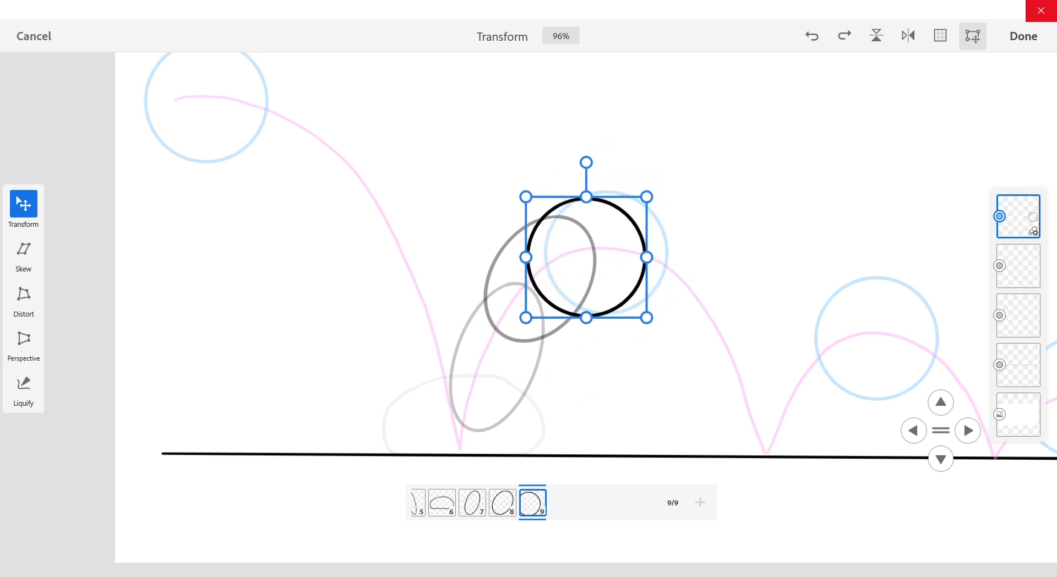
click(1023, 36)
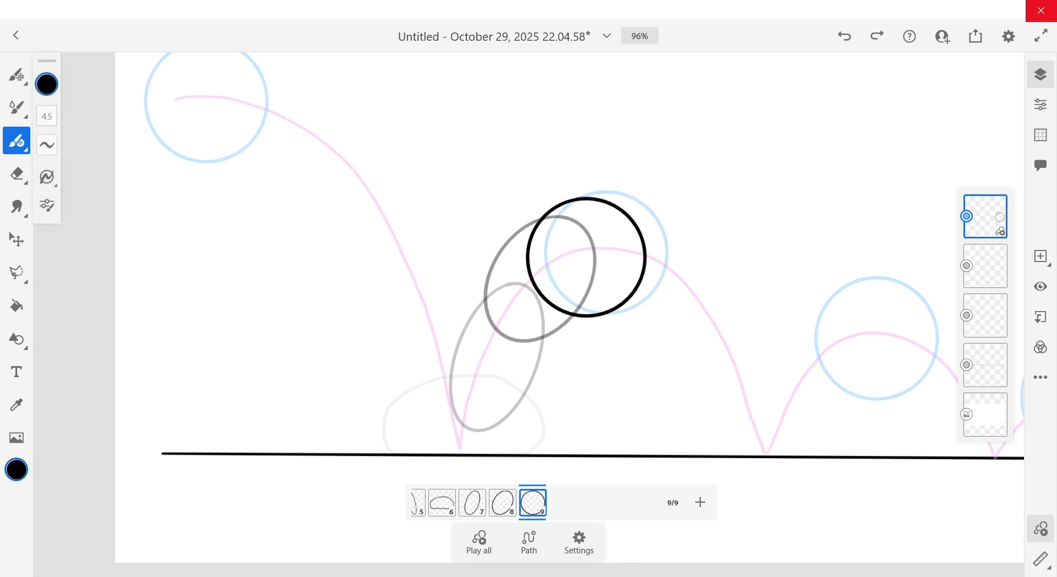
Review the ball spacing in frames 1 to 5 along the first falling arc, and return to frame 9
drag(424, 504, 579, 502)
drag(550, 248, 618, 344)
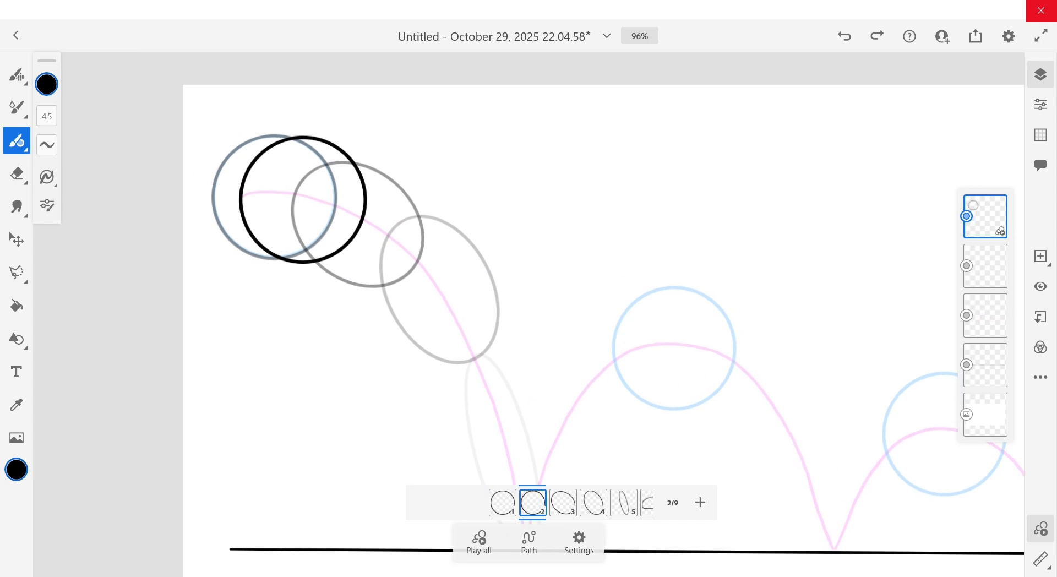
click(503, 502)
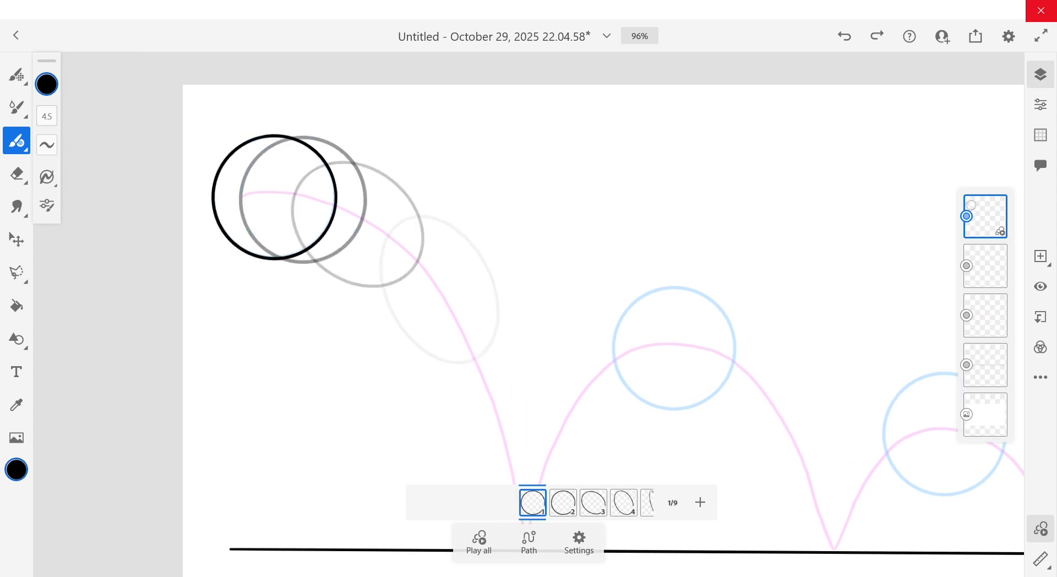
click(563, 501)
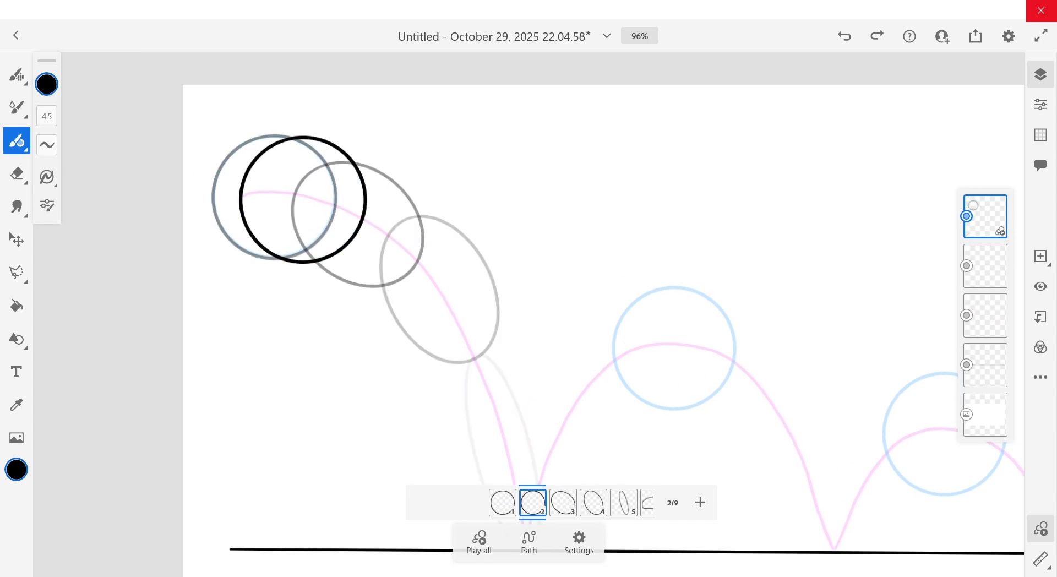
click(555, 503)
click(555, 503)
click(555, 503)
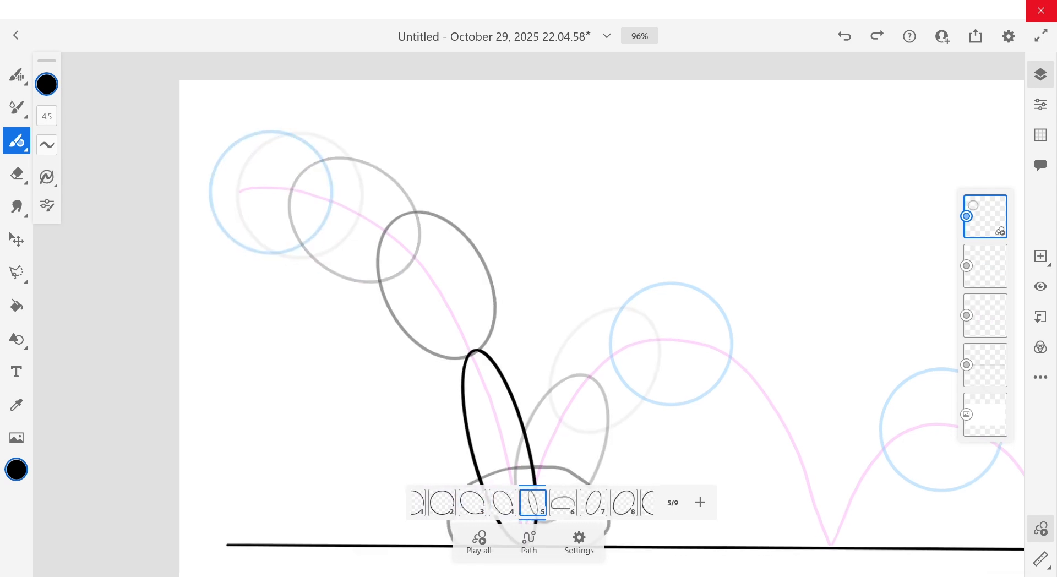
drag(669, 518, 482, 501)
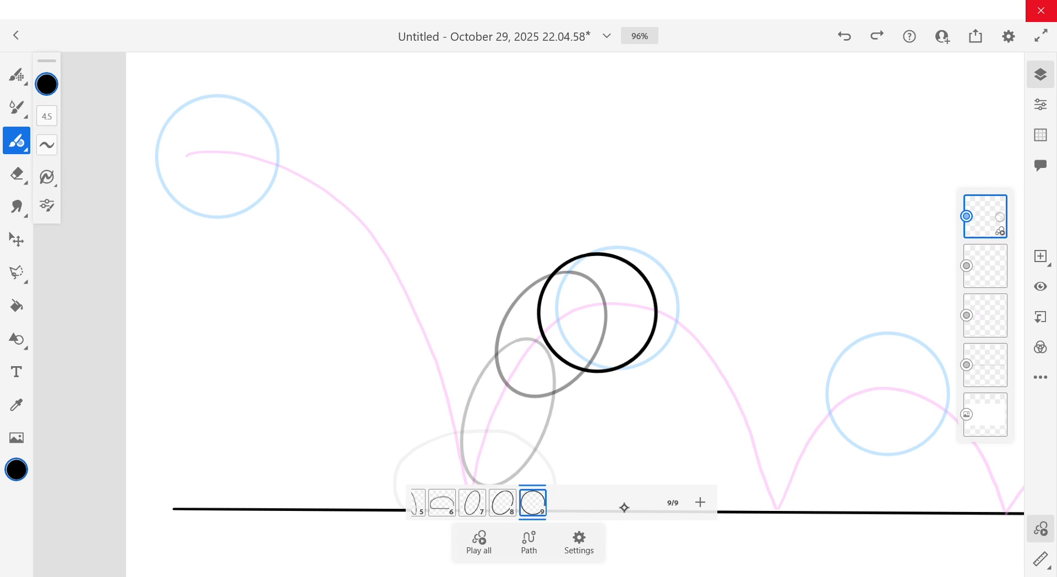
Add frame 10 and trace a round ball on the blue guide circle at the second peak
click(700, 502)
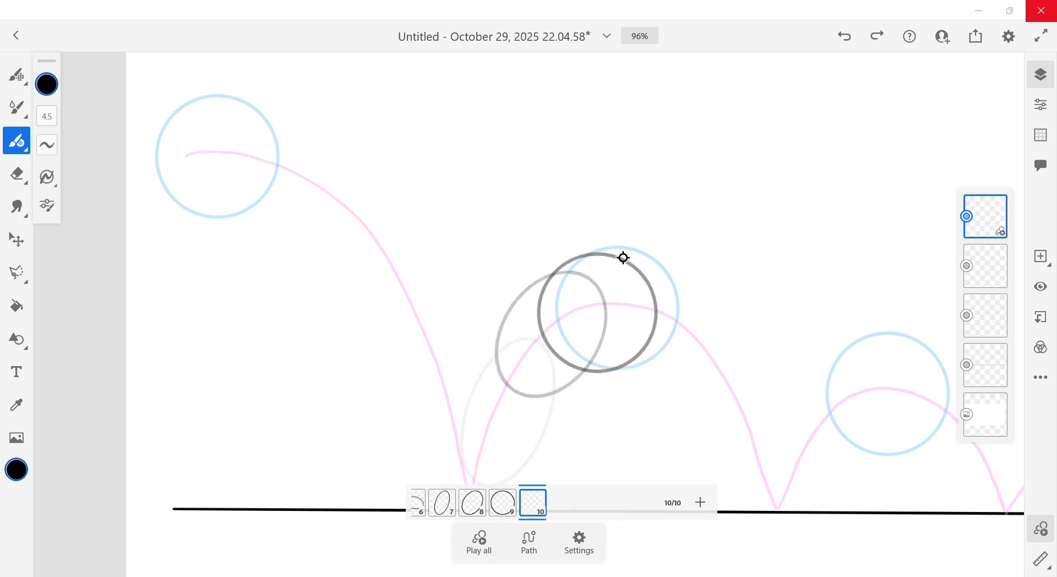
mouse_move(616, 246)
mouse_down()
mouse_move(568, 272)
mouse_move(558, 317)
mouse_up()
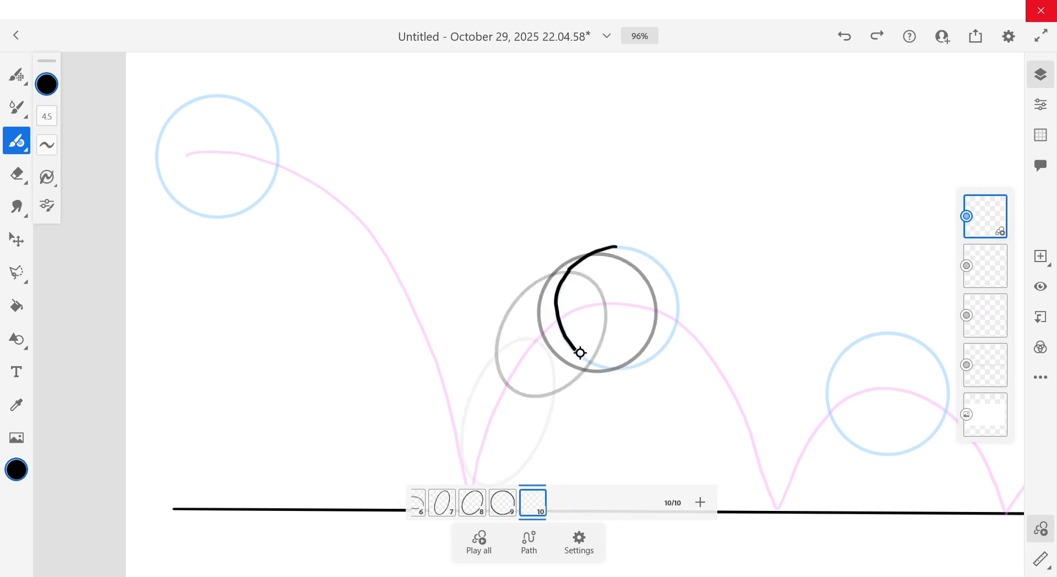
mouse_move(580, 352)
mouse_down()
mouse_move(636, 368)
mouse_move(661, 352)
mouse_move(679, 317)
mouse_move(678, 285)
mouse_move(650, 255)
mouse_move(610, 249)
mouse_up()
drag(619, 306, 501, 238)
Add frame 11 and draw a round ball over the second peak's guide circle
click(701, 503)
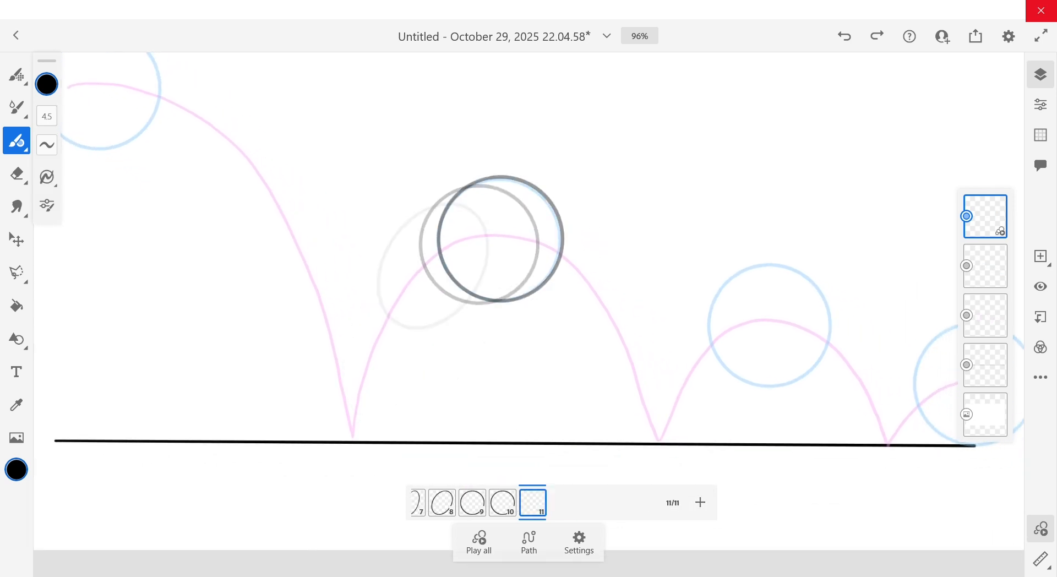
mouse_move(471, 184)
mouse_down()
mouse_move(439, 229)
mouse_move(464, 288)
mouse_move(518, 297)
mouse_move(538, 287)
mouse_move(559, 245)
mouse_up()
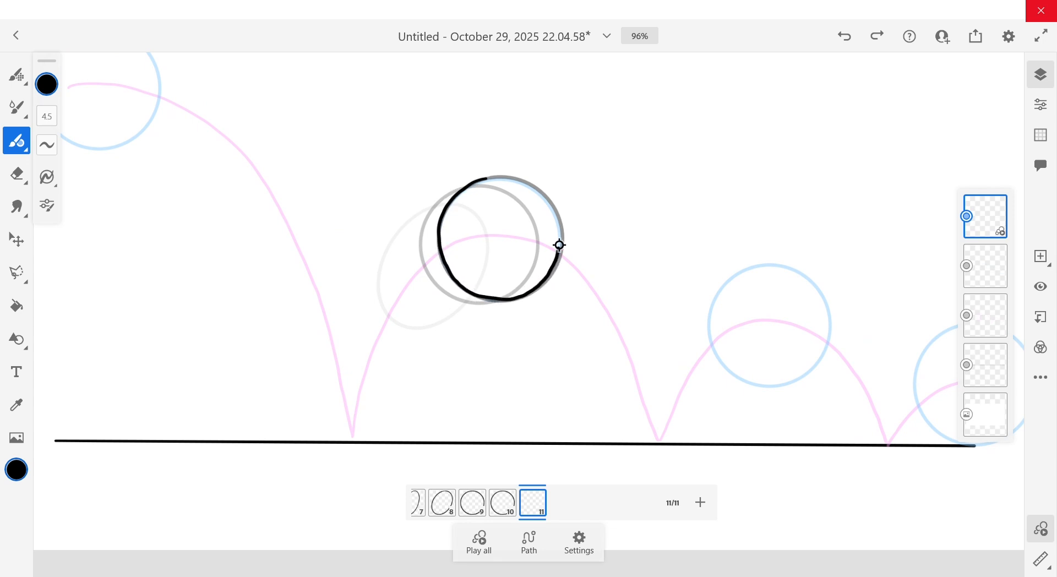
mouse_move(548, 202)
mouse_down()
mouse_move(508, 178)
mouse_move(479, 181)
mouse_up()
Transform only frame 11's ball, rotating it about 13.4° and nudging it slightly right and down, just past the second peak
click(17, 239)
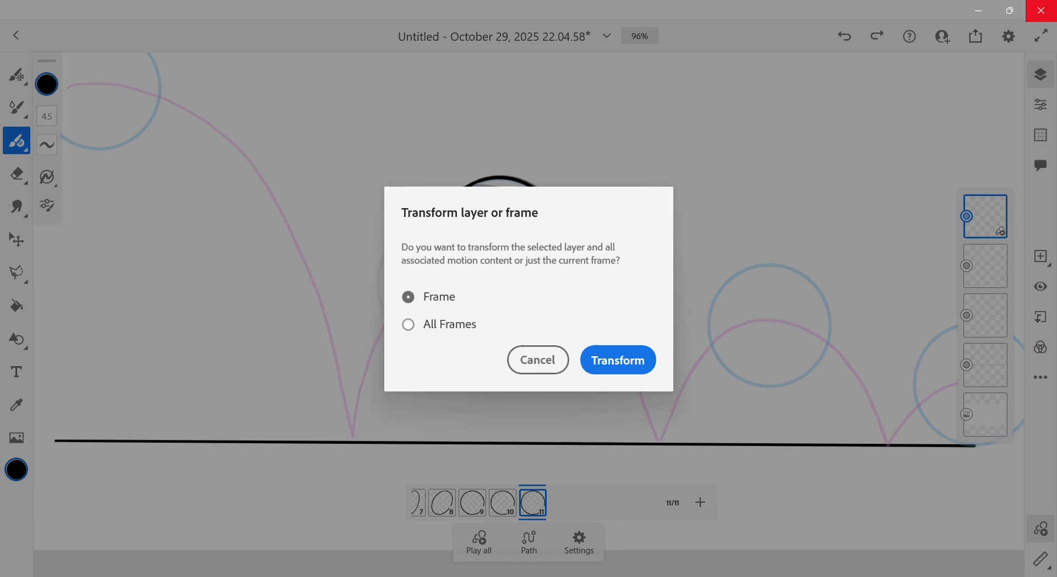
click(617, 359)
drag(511, 226, 538, 229)
drag(524, 144, 541, 145)
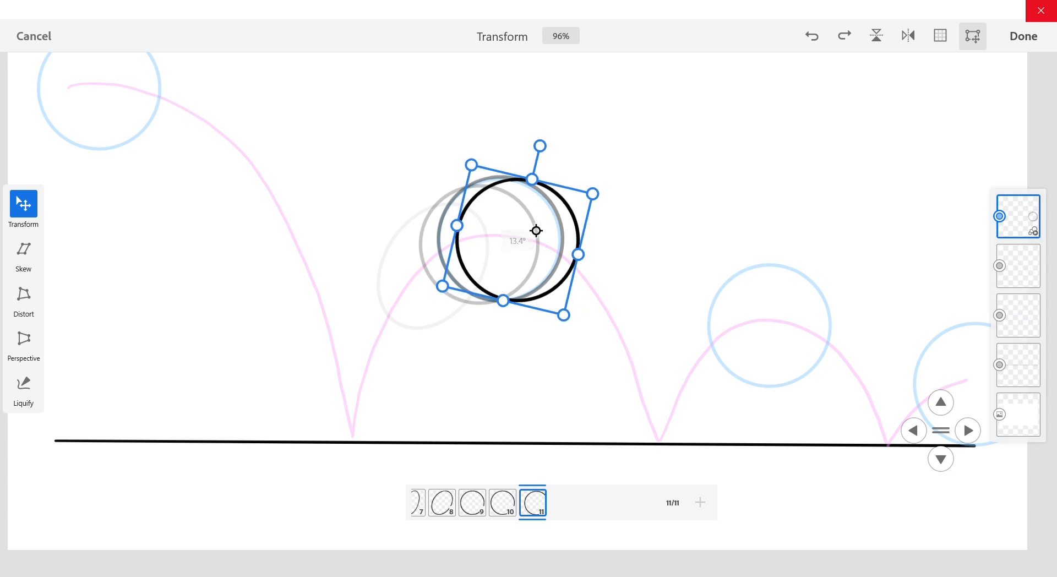
drag(535, 229, 539, 233)
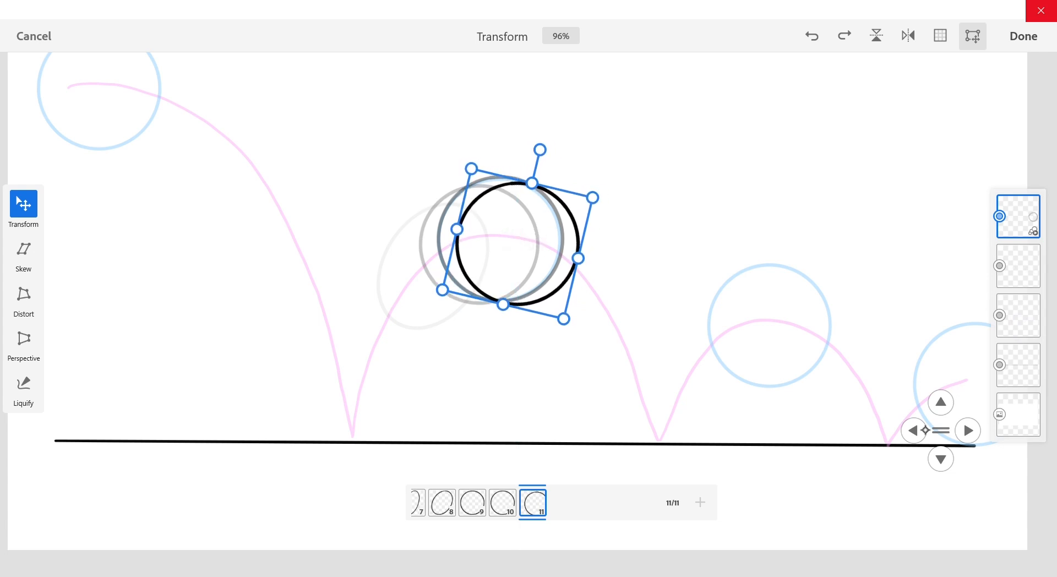
click(921, 430)
click(941, 403)
click(944, 404)
click(944, 405)
click(968, 426)
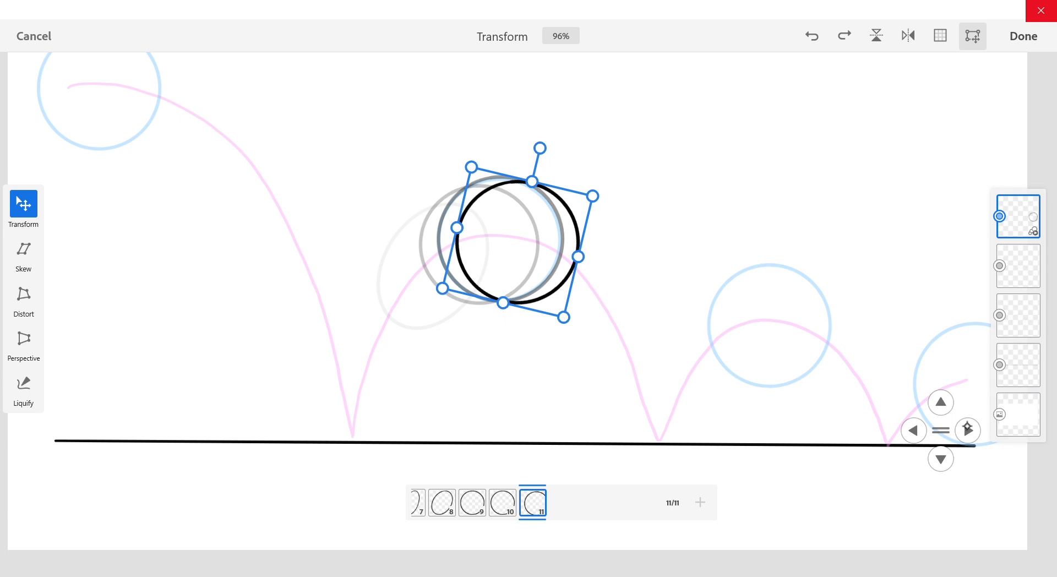
click(1022, 41)
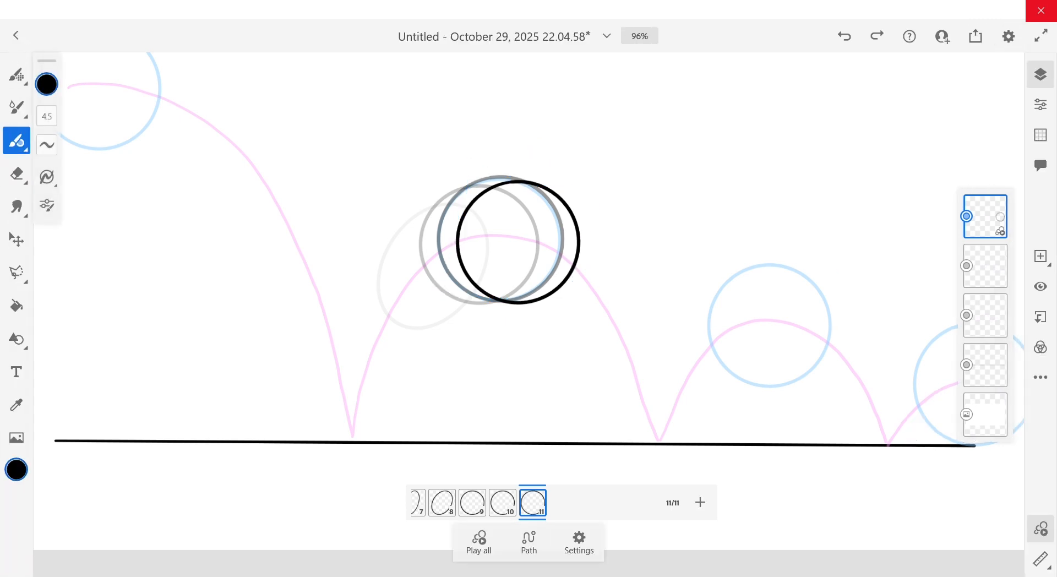
Go back to frame 3, sketch arrows along the first and second falling arcs to compare them, and undo the arrows
drag(573, 280, 540, 271)
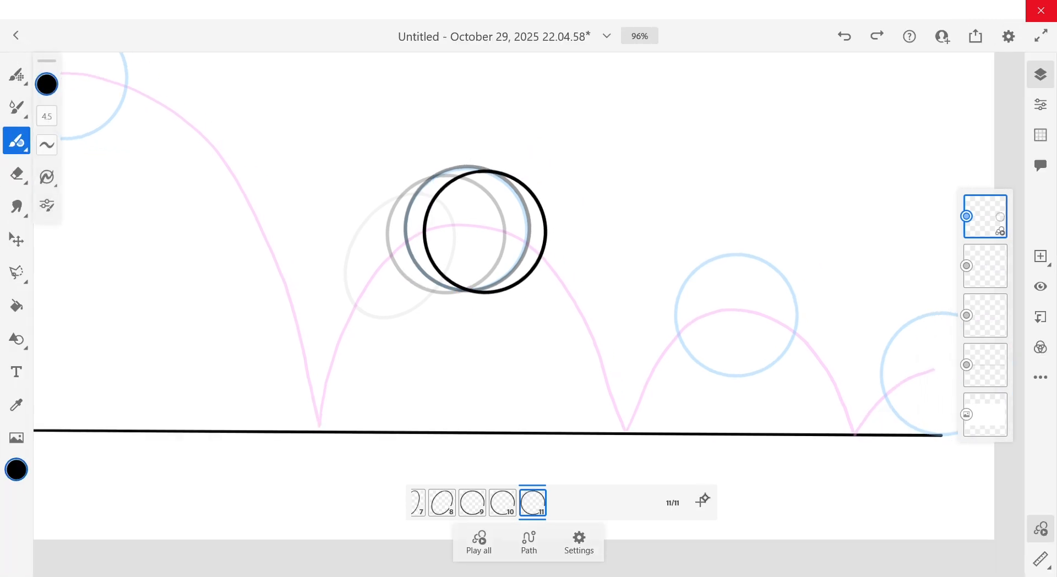
drag(485, 248, 576, 303)
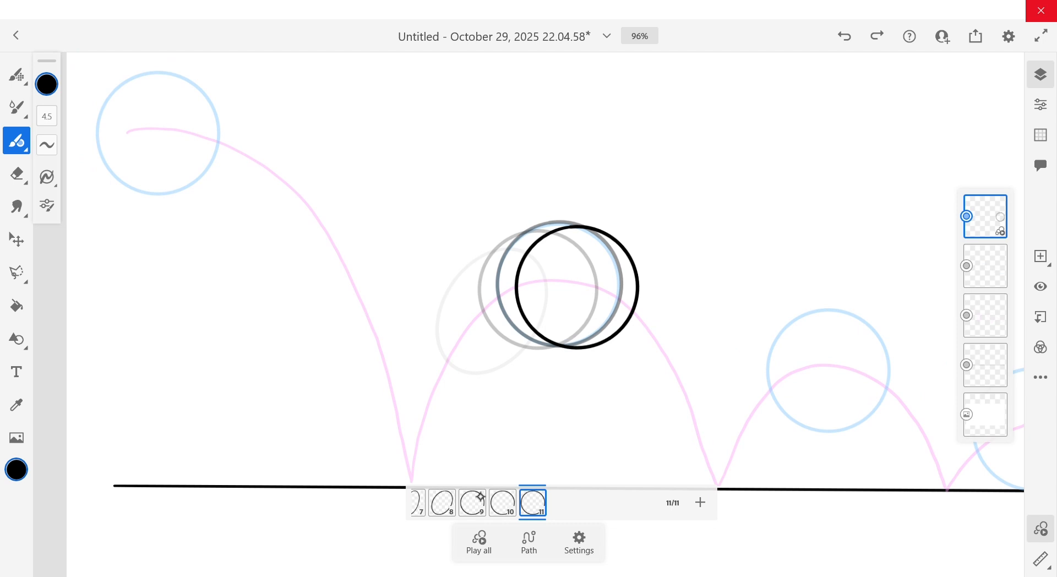
drag(480, 497, 714, 498)
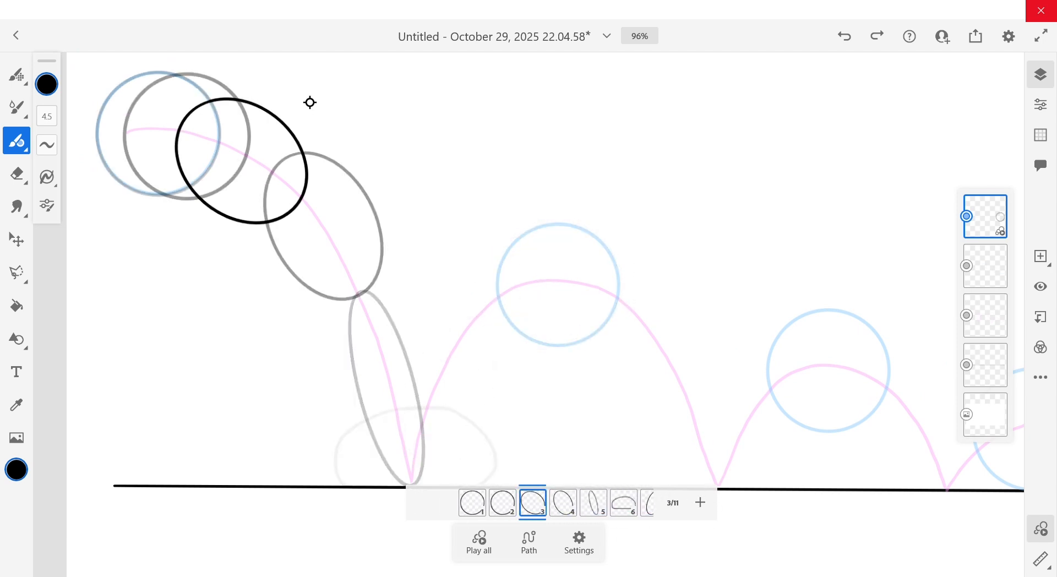
mouse_move(305, 101)
mouse_down()
mouse_move(391, 141)
mouse_move(461, 298)
mouse_move(418, 251)
mouse_move(470, 270)
mouse_move(486, 242)
mouse_up()
mouse_move(666, 238)
mouse_down()
mouse_move(704, 280)
mouse_move(720, 355)
mouse_move(757, 329)
mouse_up()
key(ctrl+z)
key(ctrl+z)
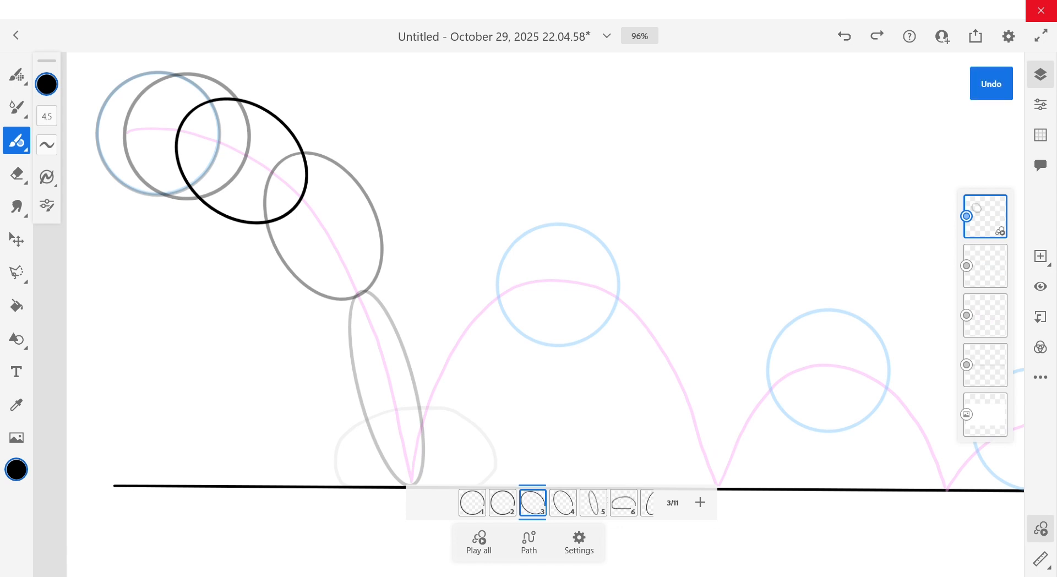
mouse_move(665, 263)
mouse_down()
mouse_move(724, 378)
mouse_move(696, 357)
mouse_move(737, 353)
mouse_up()
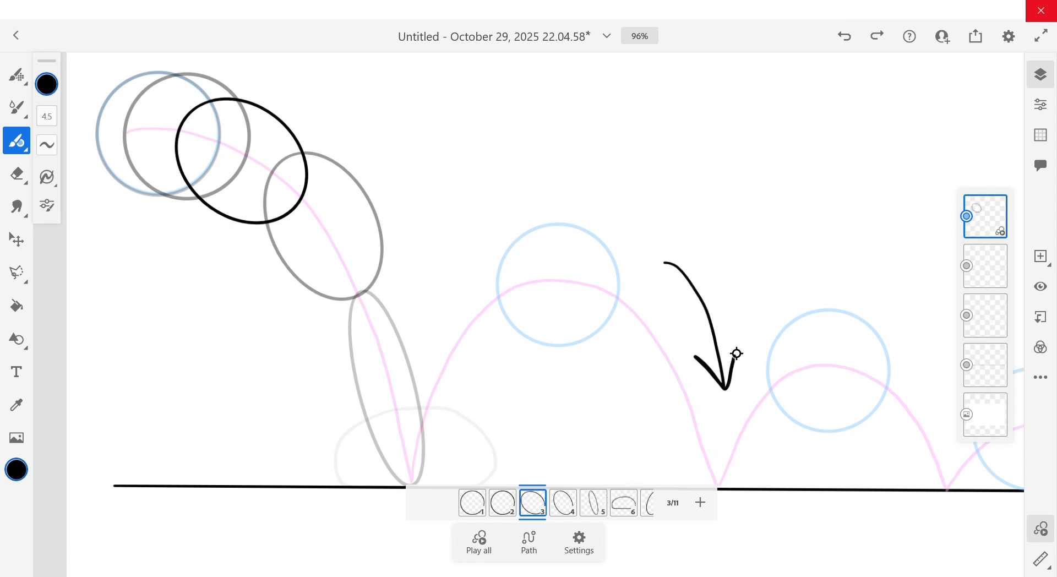
drag(307, 87, 464, 350)
mouse_move(400, 277)
mouse_down()
mouse_move(464, 351)
mouse_move(490, 281)
mouse_up()
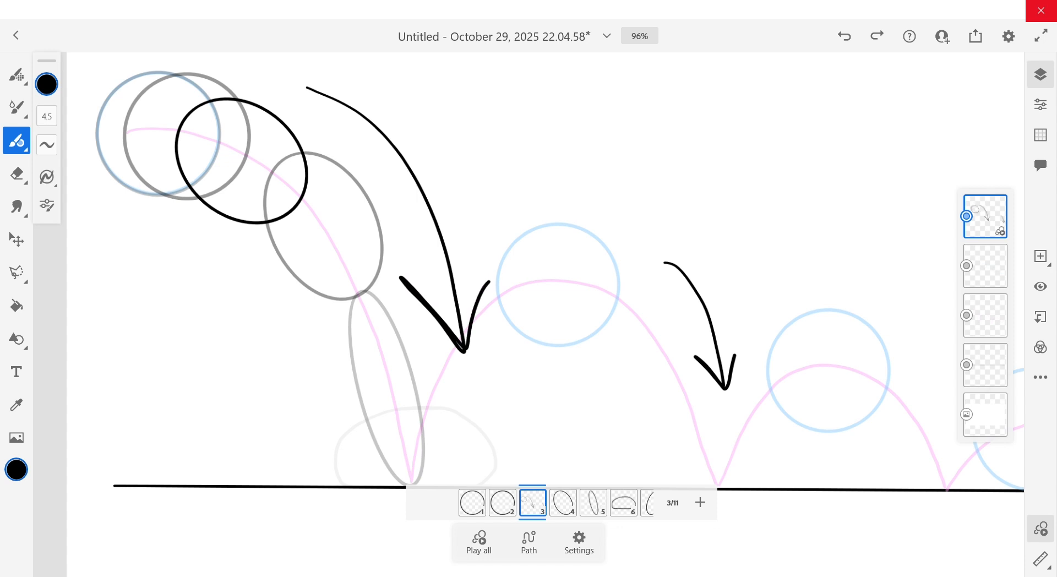
click(844, 37)
click(845, 34)
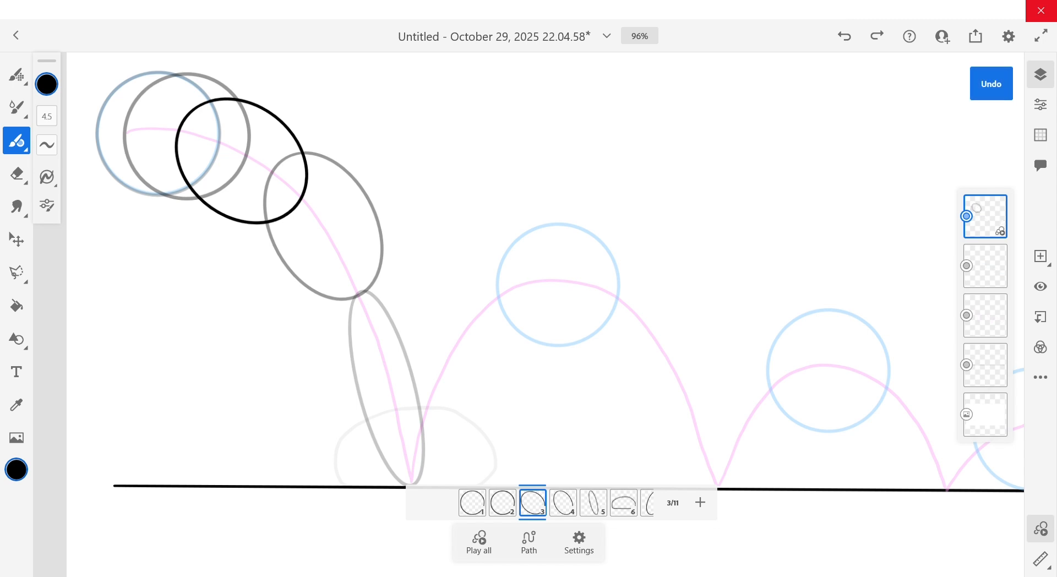
Add frame 12 after frame 11 and place a stretched ball tilted along the falling path beyond the second peak
drag(562, 494, 322, 518)
scroll(529, 308, right, 2)
scroll(529, 309, right, 2)
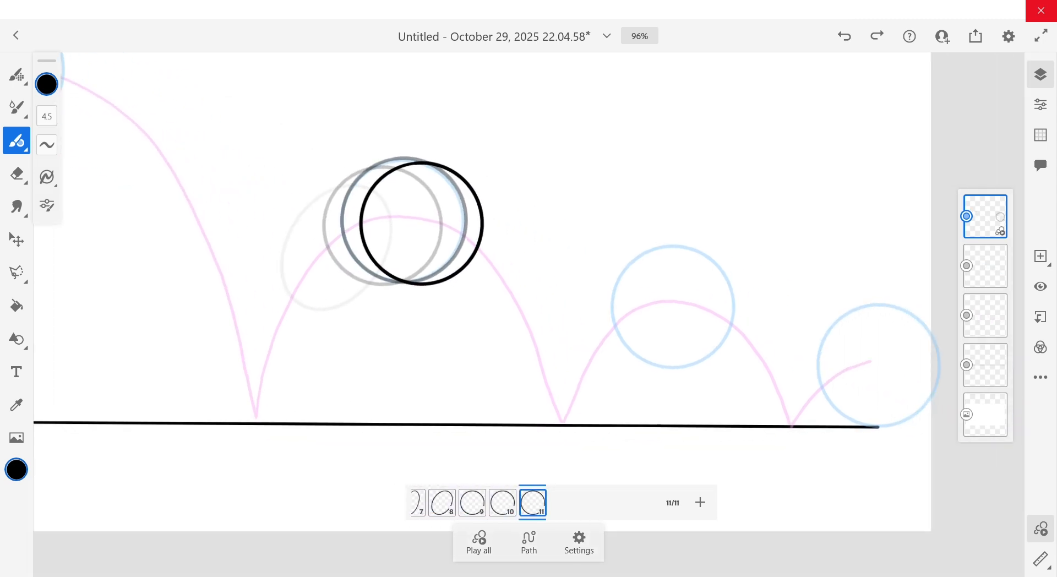
click(700, 502)
key(ctrl+z)
drag(446, 194, 459, 187)
click(17, 239)
drag(487, 233, 479, 224)
click(1024, 36)
Add frame 13 with a narrow stretched ball touching the ground at the second contact point, and slightly reposition frame 12's ball
click(700, 502)
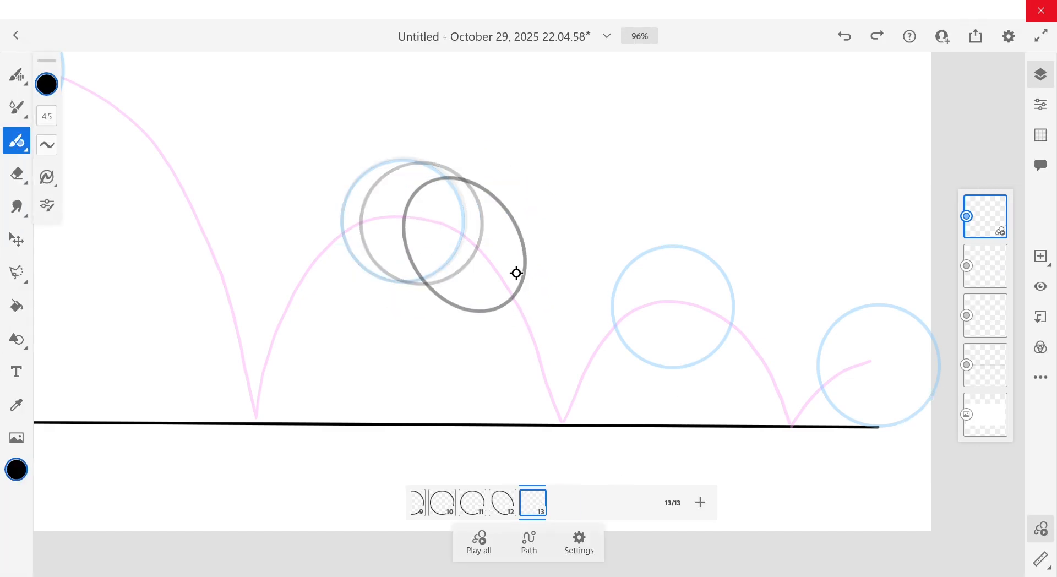
mouse_move(500, 264)
mouse_down()
mouse_move(576, 339)
mouse_move(503, 264)
mouse_up()
click(502, 502)
click(17, 240)
Add frame 14, draw a squashed ball flat on the ground line at the second contact point, and shift it slightly left
click(700, 502)
scroll(528, 309, down, 1)
mouse_move(442, 502)
mouse_down()
mouse_move(496, 500)
mouse_move(418, 503)
mouse_up()
drag(559, 256, 545, 257)
click(17, 239)
drag(654, 316, 628, 316)
click(1023, 37)
Add frame 15 and draw a slightly stretched ball tilted along the rising path of the third arc
click(701, 502)
scroll(528, 308, right, 2)
drag(538, 234, 540, 236)
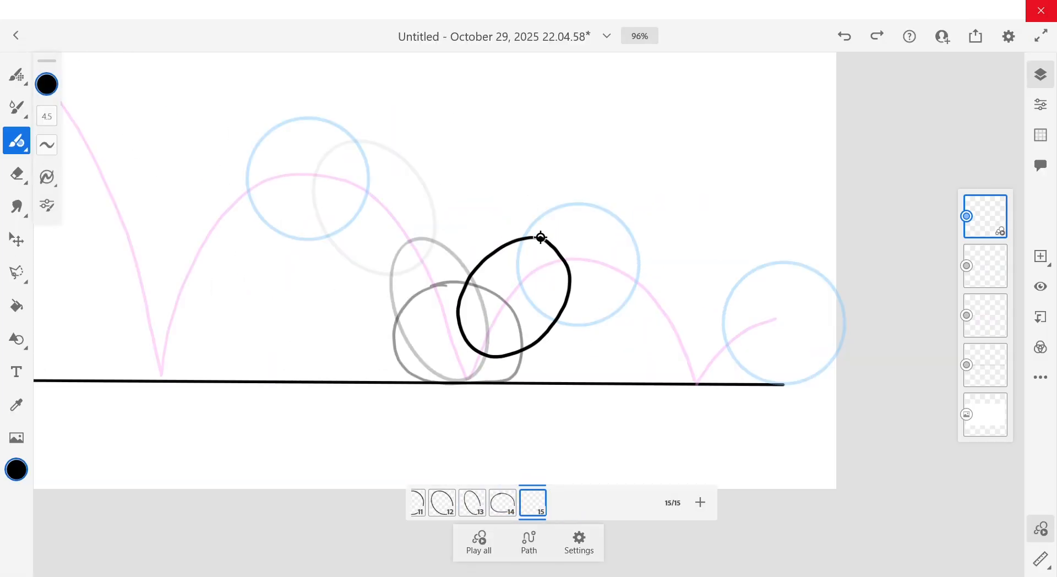
Add frame 16 with a round ball just before the third peak, and frame 17 with a round ball on the peak's guide circle
click(700, 502)
mouse_move(581, 203)
mouse_down()
mouse_move(560, 321)
mouse_move(578, 204)
mouse_up()
click(700, 502)
Add frame 18 with a round ball and shift only that frame's ball slightly right, just past the third peak
click(700, 503)
click(17, 240)
drag(602, 261, 625, 265)
click(1023, 36)
Add frame 19, sketch an arrow pointing down the third falling arc, and undo the arrow
click(701, 502)
mouse_move(686, 228)
mouse_down()
mouse_move(567, 196)
mouse_move(572, 212)
mouse_move(605, 198)
mouse_up()
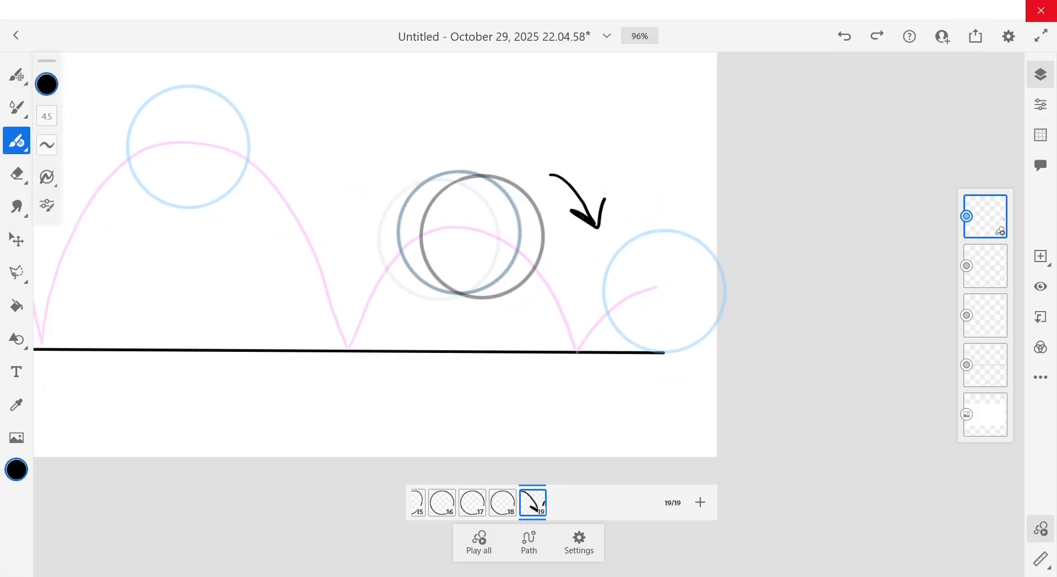
click(844, 37)
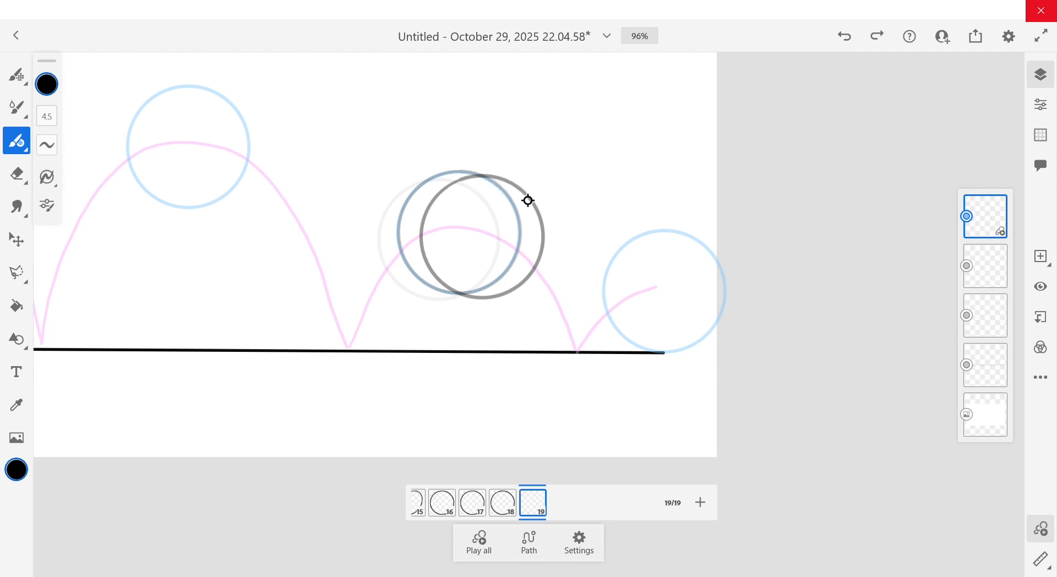
Draw a ball on frame 19 and transform only that frame, stretching it slightly and tilting it down along the third falling arc
mouse_move(456, 182)
mouse_down()
mouse_move(422, 234)
mouse_move(436, 272)
mouse_move(462, 293)
mouse_move(495, 294)
mouse_move(528, 275)
mouse_move(544, 213)
mouse_move(528, 188)
mouse_move(464, 178)
mouse_up()
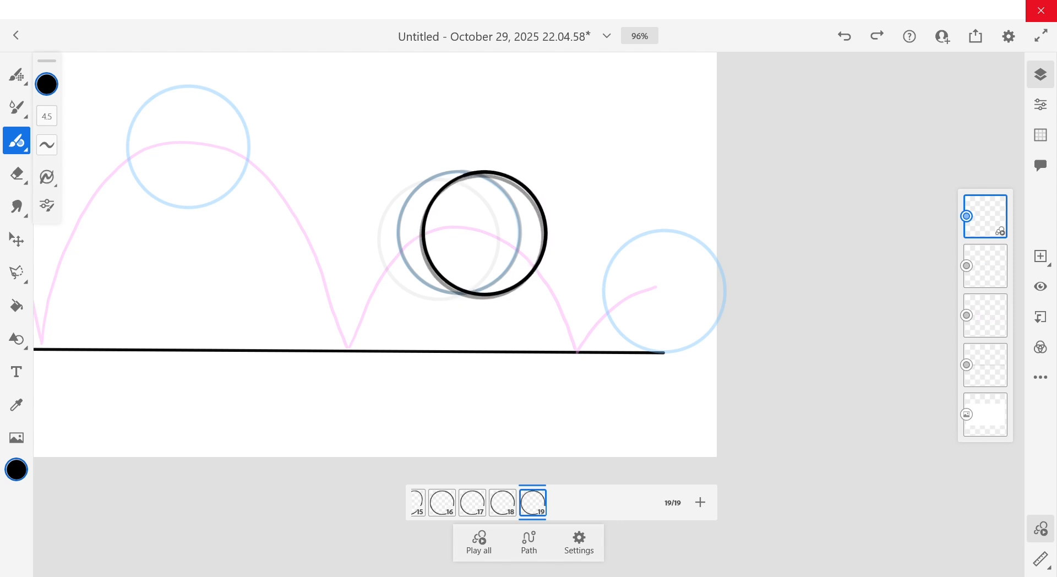
click(16, 238)
click(618, 360)
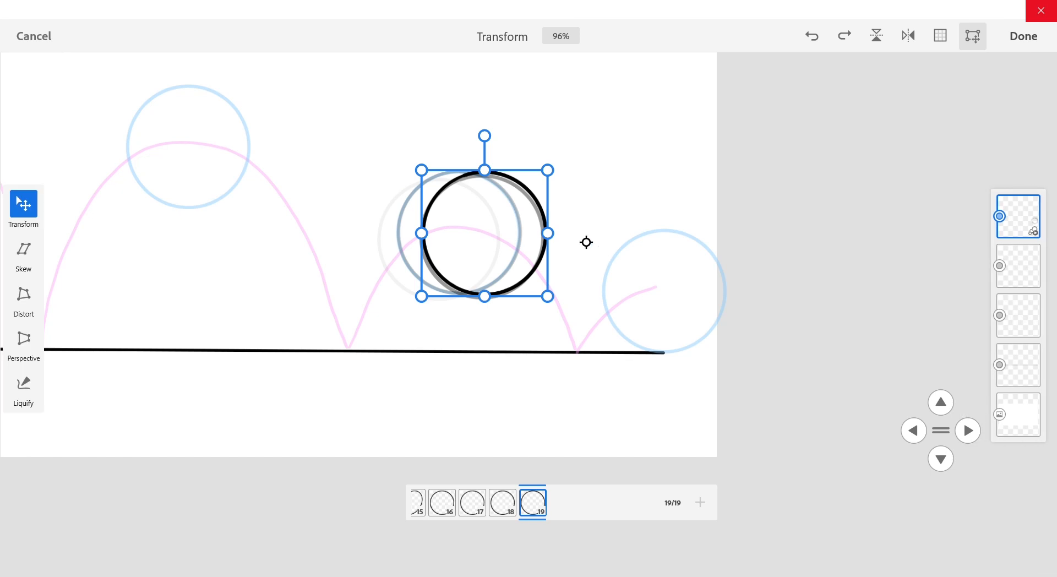
drag(551, 233, 557, 233)
drag(488, 170, 490, 176)
drag(510, 236, 548, 256)
drag(526, 162, 594, 200)
drag(547, 250, 541, 251)
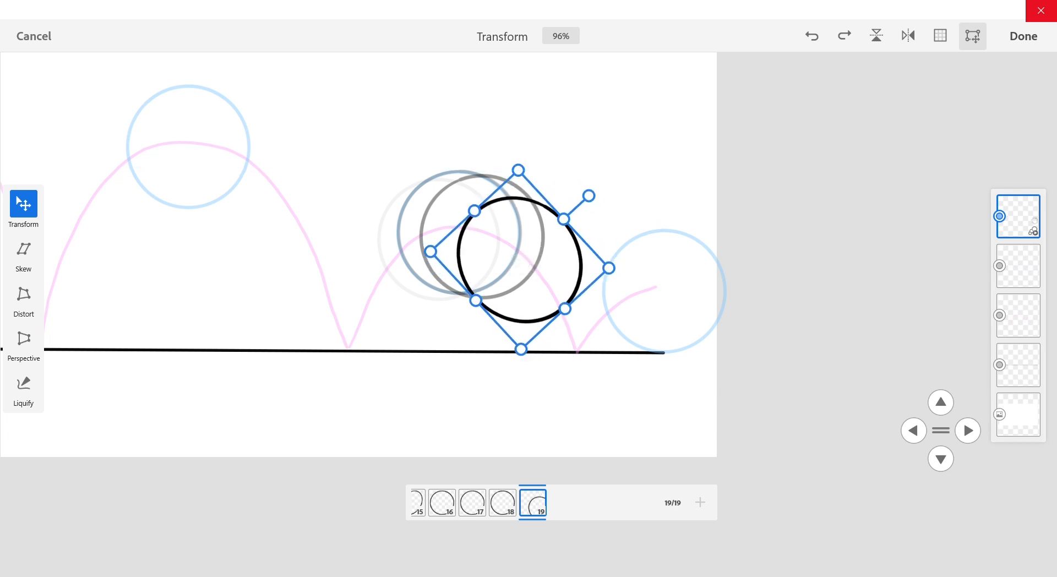
click(1024, 37)
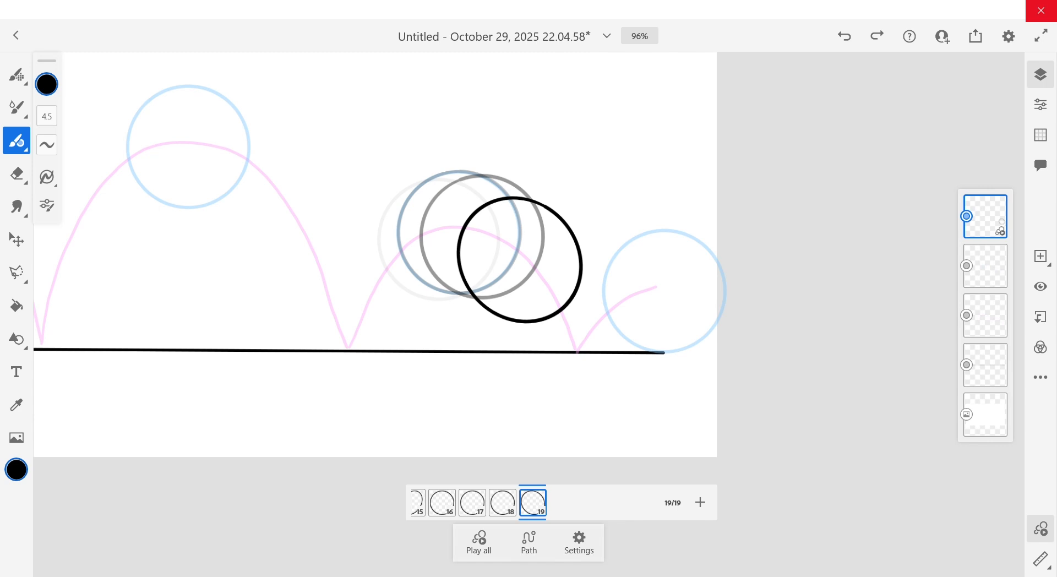
Add frame 20 with a slightly squashed, untilted ball resting on the ground line where the third arc lands
click(700, 503)
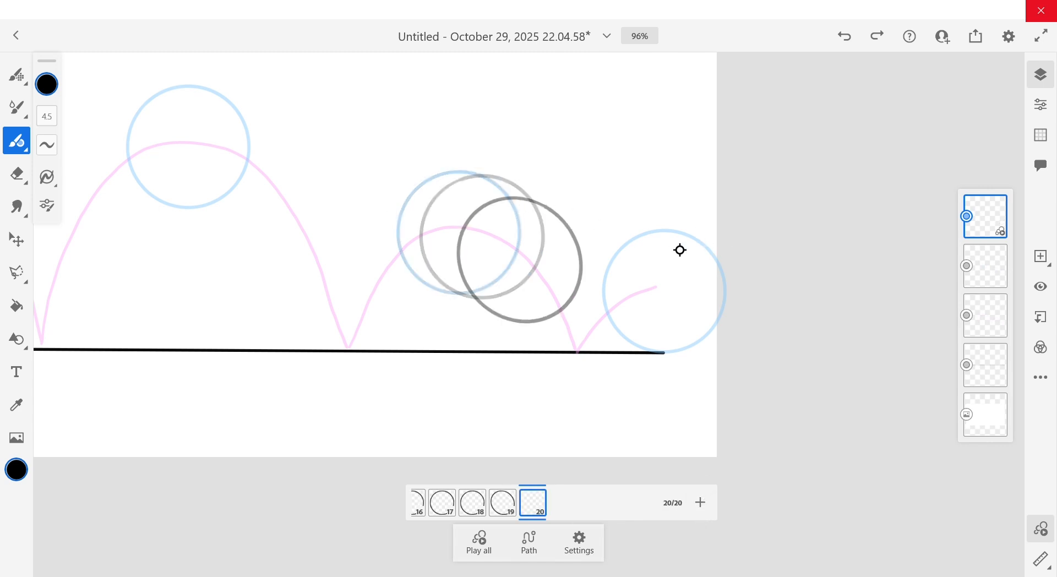
mouse_move(667, 230)
mouse_down()
mouse_move(613, 258)
mouse_move(606, 288)
mouse_move(630, 341)
mouse_move(664, 353)
mouse_move(723, 320)
mouse_move(731, 290)
mouse_move(719, 255)
mouse_move(658, 231)
mouse_up()
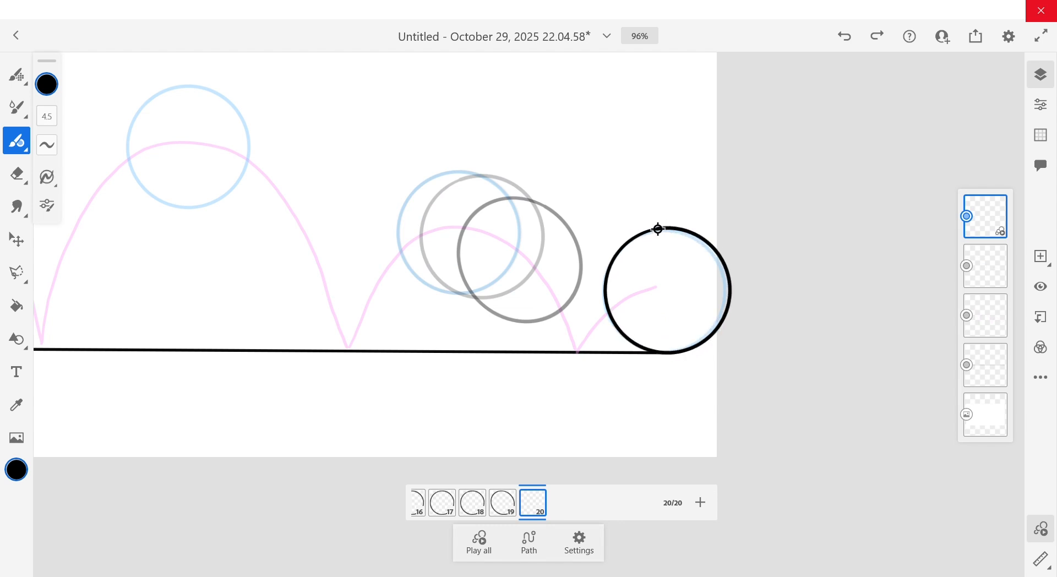
click(18, 240)
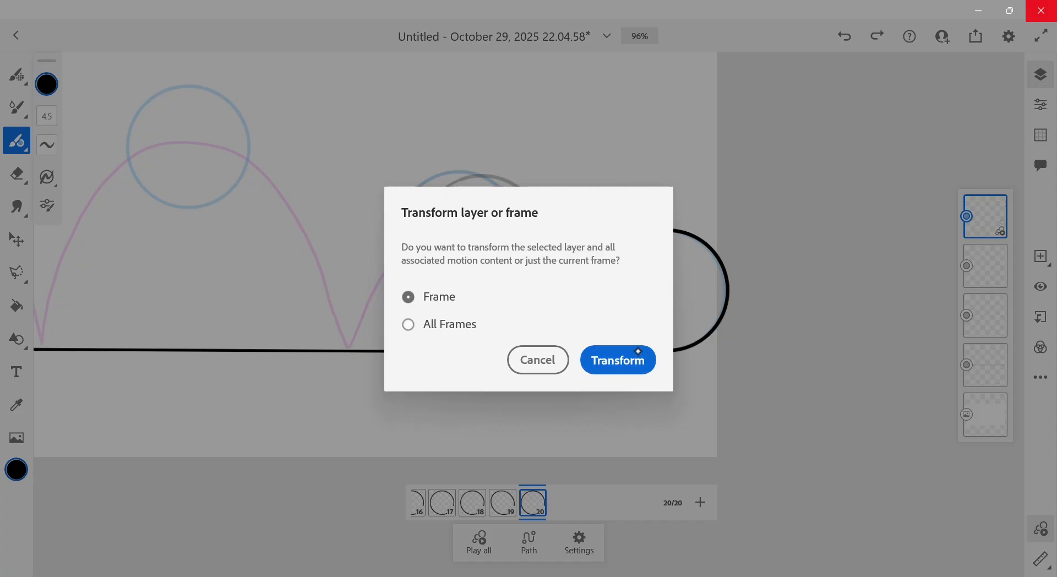
click(617, 360)
drag(691, 281, 598, 282)
drag(580, 232, 579, 241)
drag(518, 296, 514, 296)
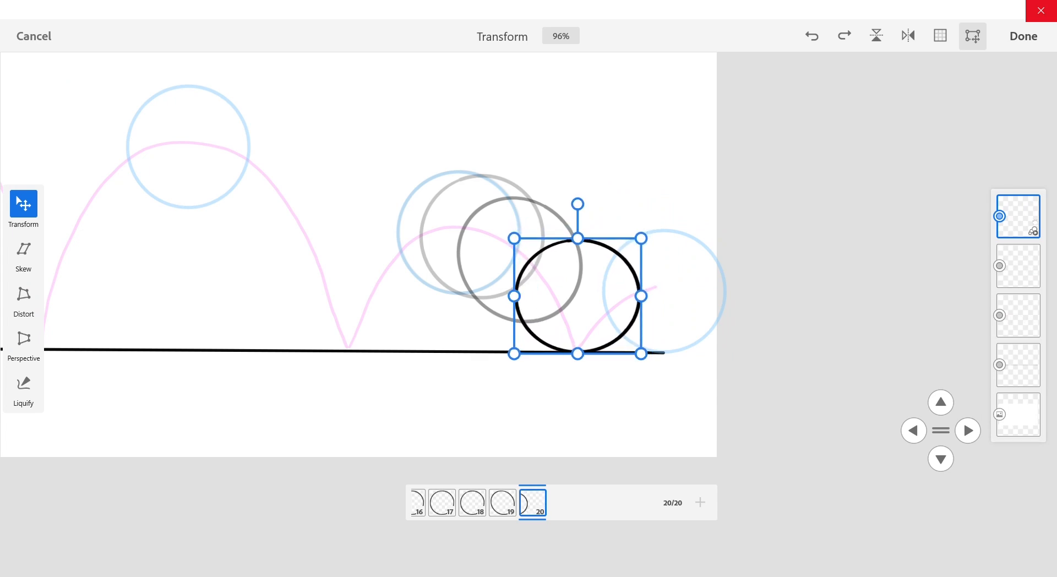
drag(641, 296, 600, 304)
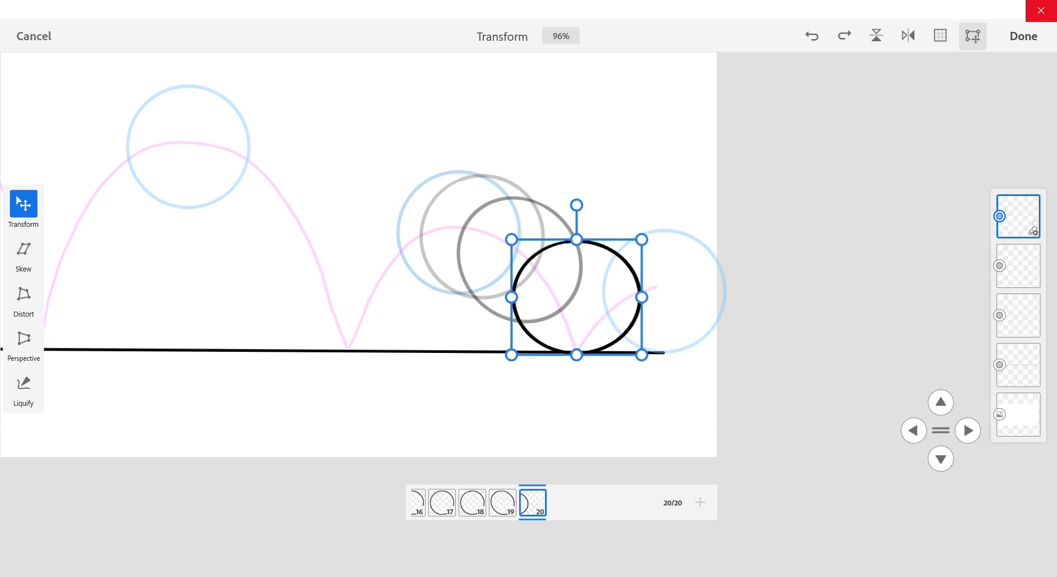
click(1023, 35)
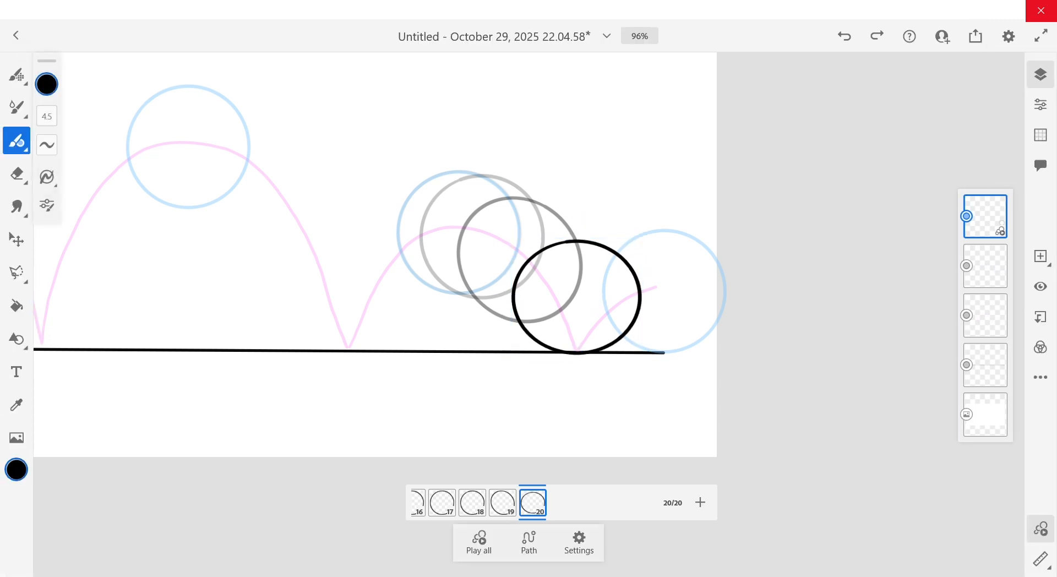
Add frame 21 and place a round ball on the ground line, slightly right of frame 20's squashed ball
click(701, 504)
scroll(662, 231, right, 1)
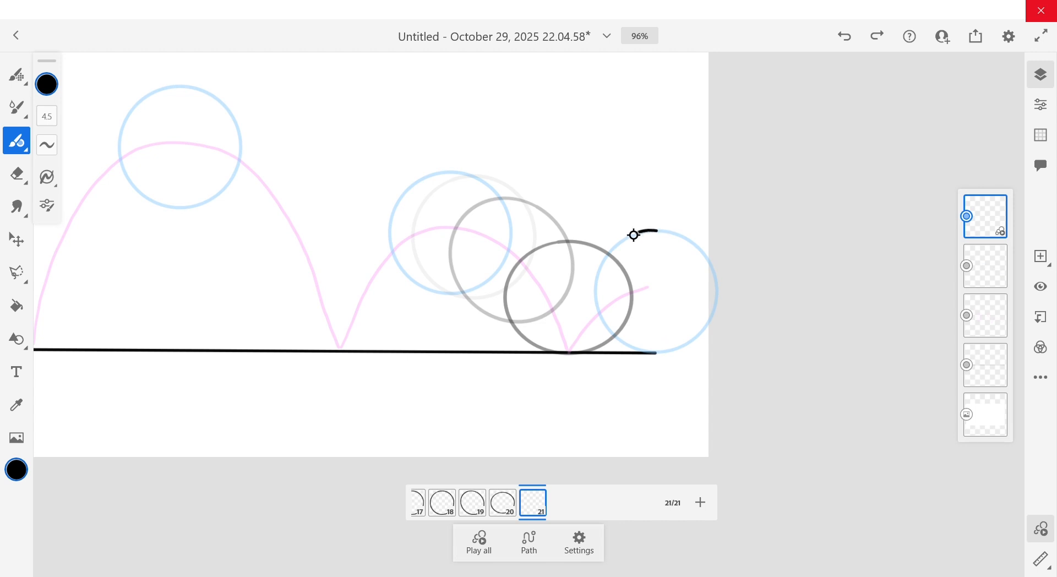
mouse_move(634, 236)
mouse_down()
mouse_move(610, 250)
mouse_move(595, 279)
mouse_up()
mouse_move(603, 321)
mouse_down()
mouse_move(655, 350)
mouse_move(707, 329)
mouse_move(719, 302)
mouse_move(702, 249)
mouse_move(649, 229)
mouse_up()
key(v)
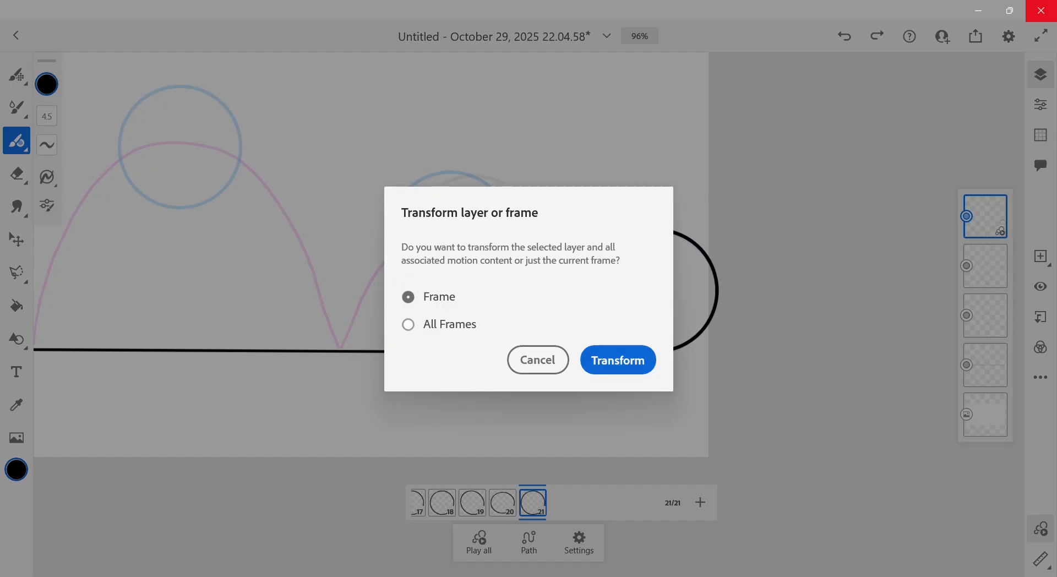
key(Return)
drag(661, 297, 585, 303)
click(1023, 35)
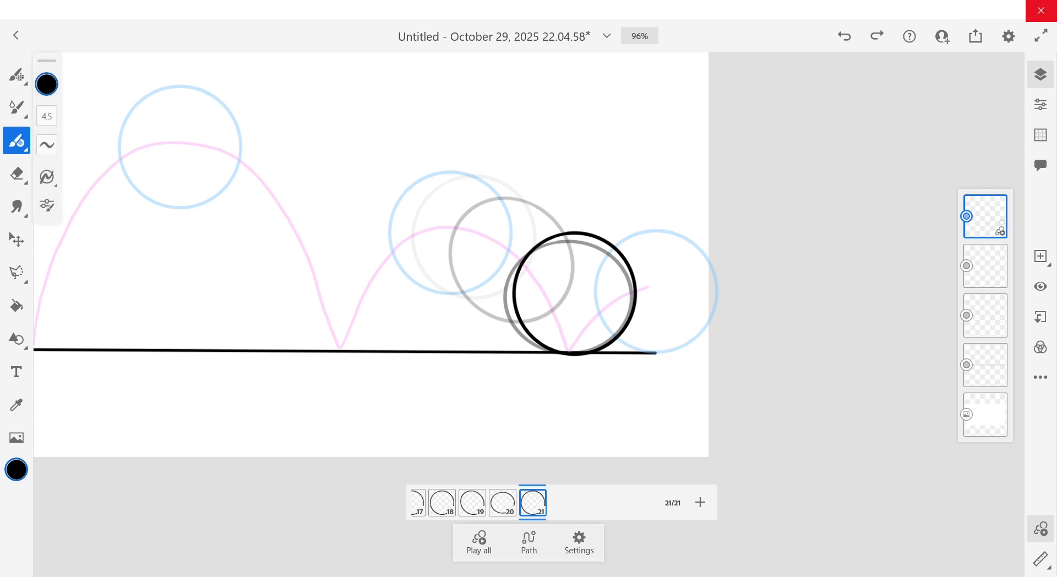
Sketch an arrow pointing down at the balls, compare with frame 20, and undo the arrow
scroll(613, 337, up, 1)
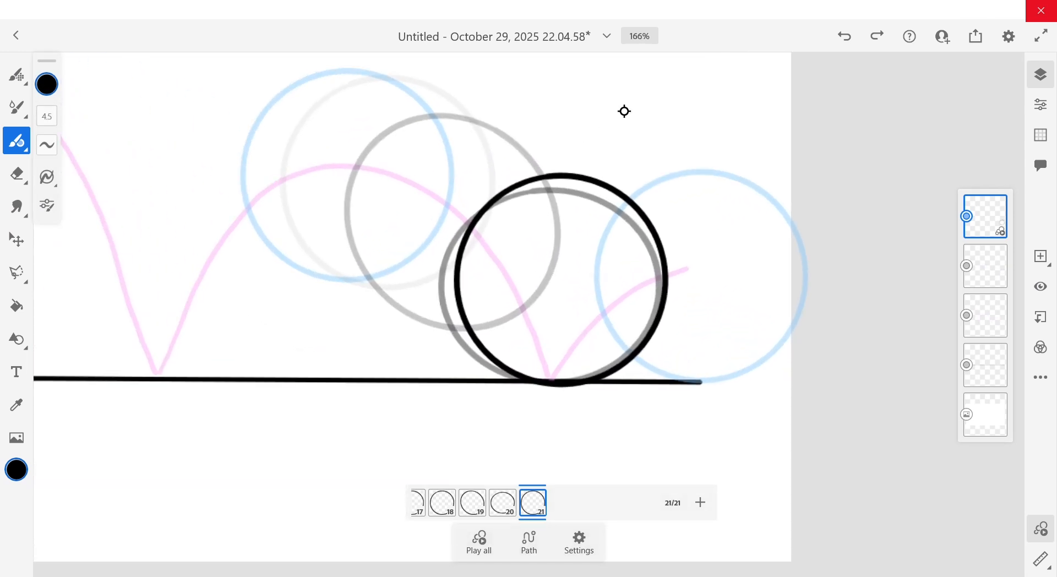
mouse_move(616, 84)
mouse_down()
mouse_move(598, 187)
mouse_move(588, 170)
mouse_move(630, 178)
mouse_up()
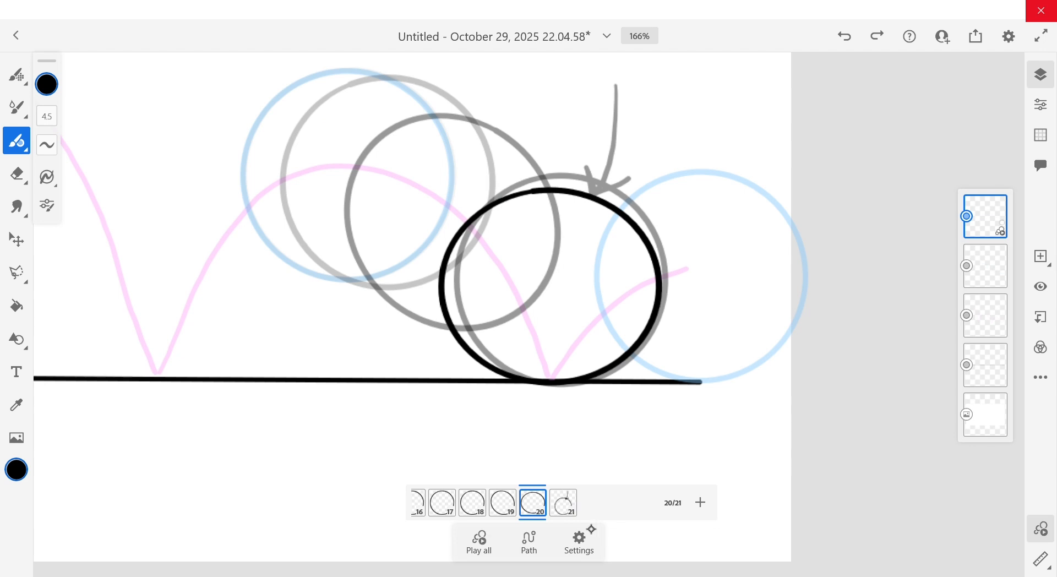
double_click(844, 36)
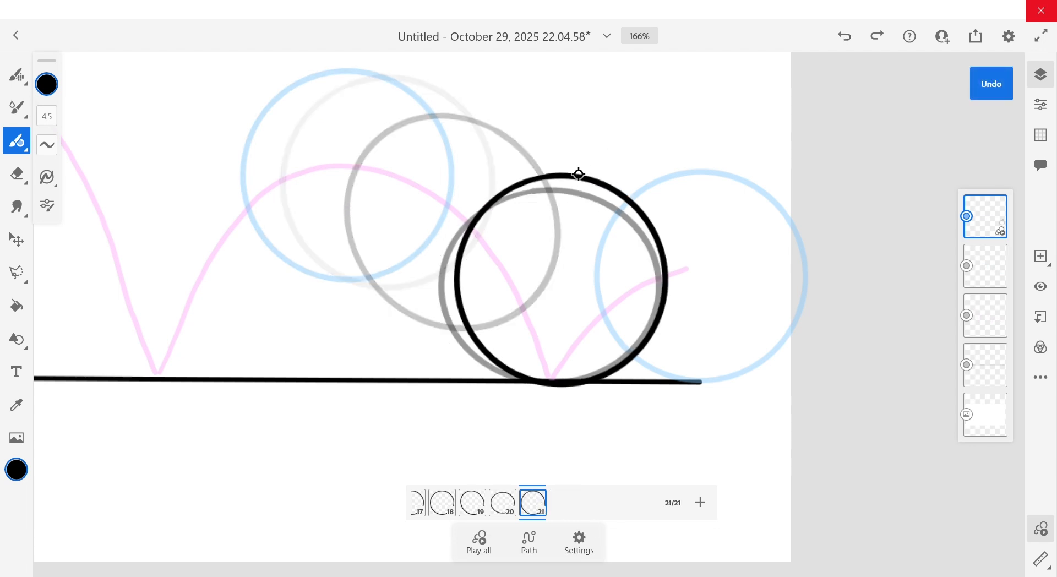
Sketch a short and a longer arrow pointing right above frame 21's ball to show the roll direction, undoing each one
scroll(567, 330, down, 5)
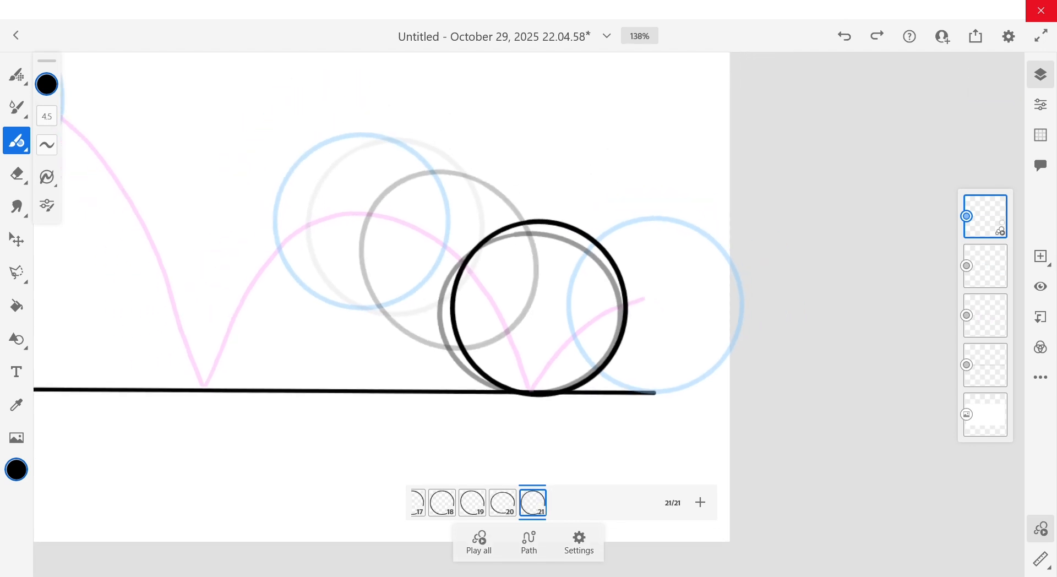
drag(576, 218, 664, 210)
mouse_move(629, 194)
mouse_down()
mouse_move(647, 200)
mouse_move(646, 224)
mouse_up()
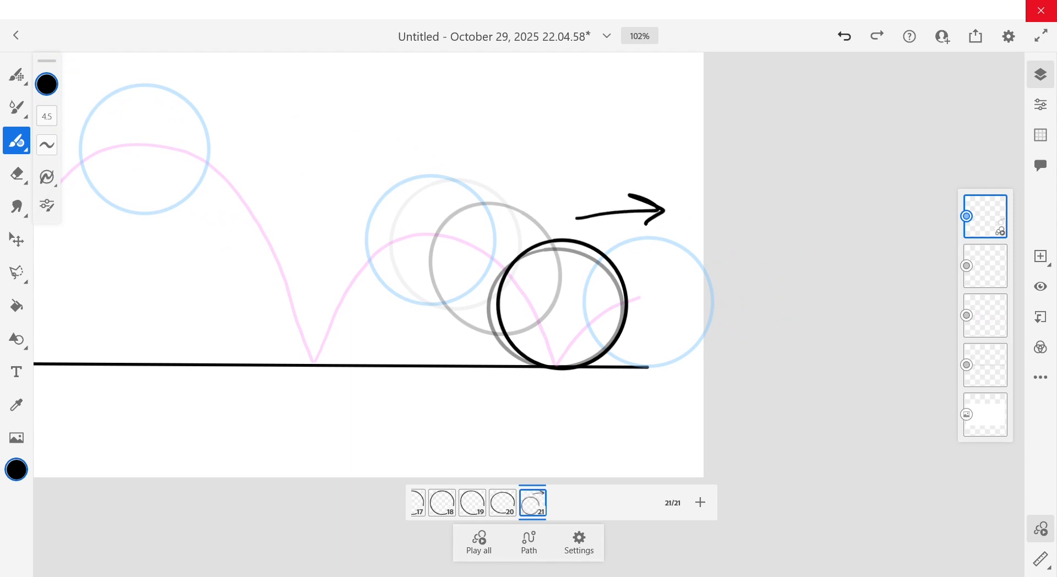
click(844, 36)
drag(612, 228, 799, 221)
mouse_move(761, 208)
mouse_down()
mouse_move(797, 220)
mouse_move(767, 248)
mouse_up()
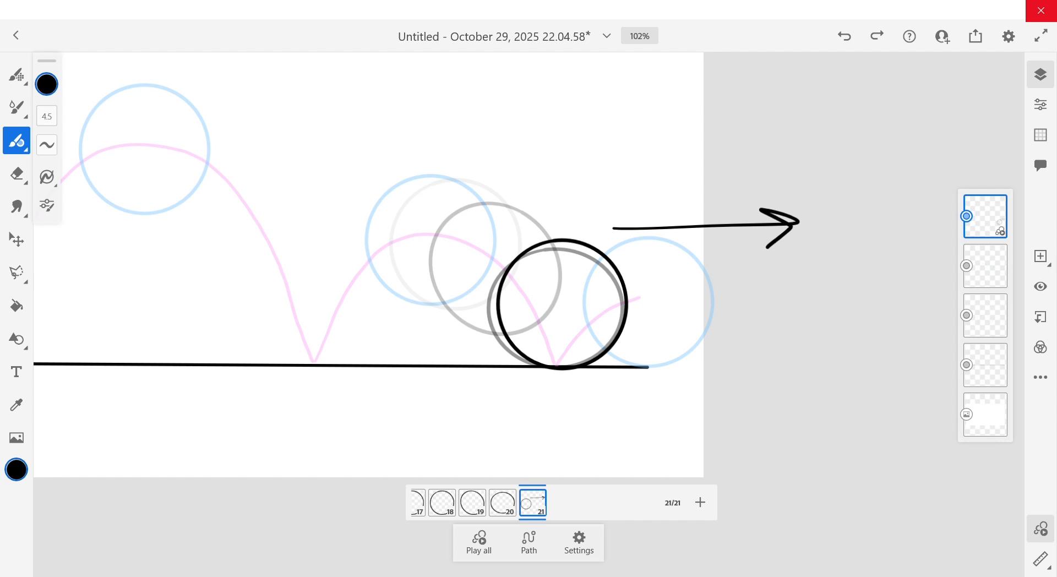
click(848, 36)
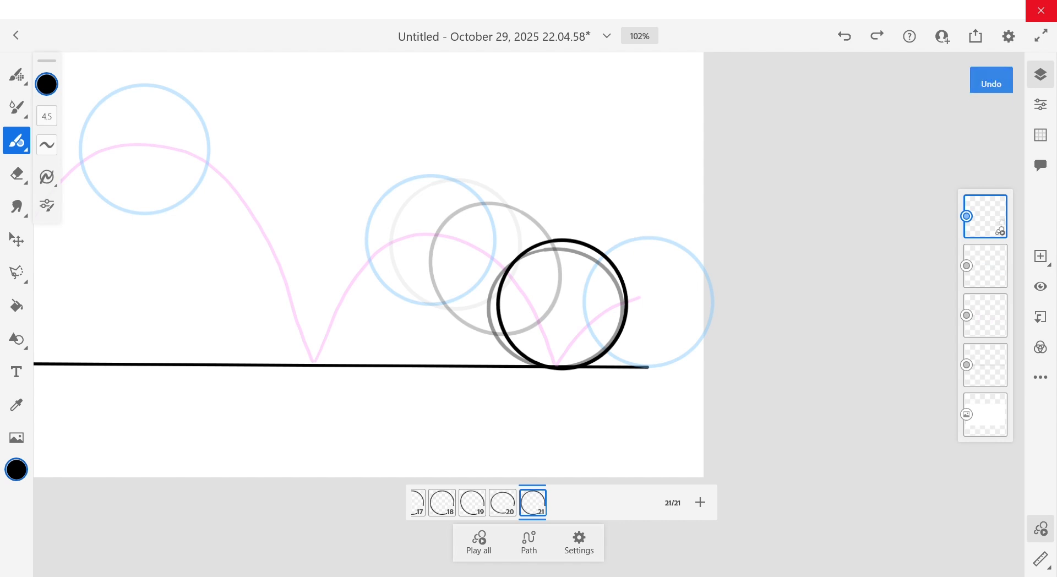
Add frame 22, draw a round ball over frame 21's ball, and shift only that frame's ball slightly right along the ground
click(701, 501)
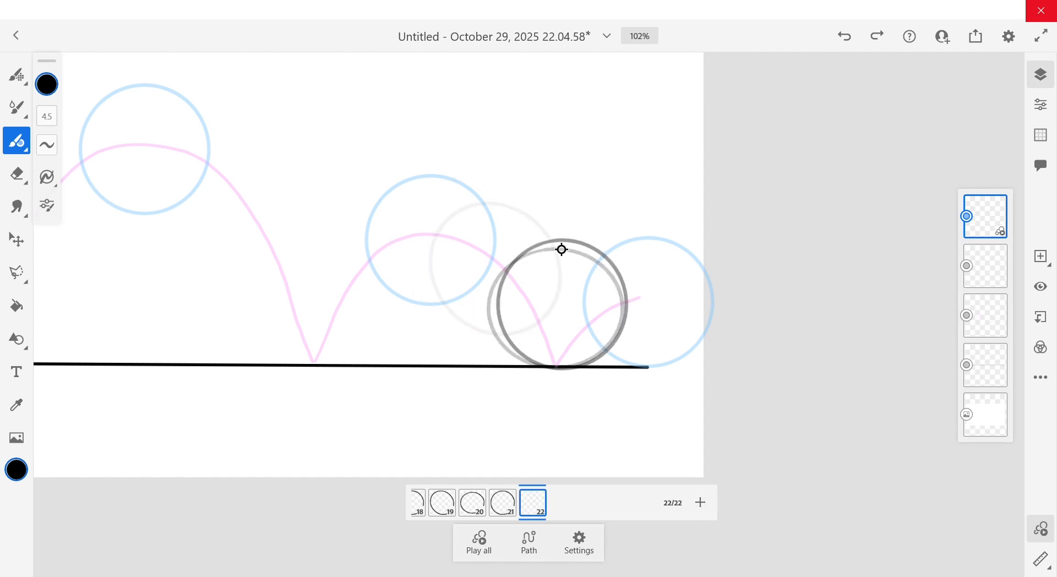
mouse_move(558, 240)
mouse_down()
mouse_move(507, 260)
mouse_move(500, 323)
mouse_move(523, 358)
mouse_move(579, 366)
mouse_move(624, 328)
mouse_move(623, 277)
mouse_move(592, 245)
mouse_move(557, 239)
mouse_up()
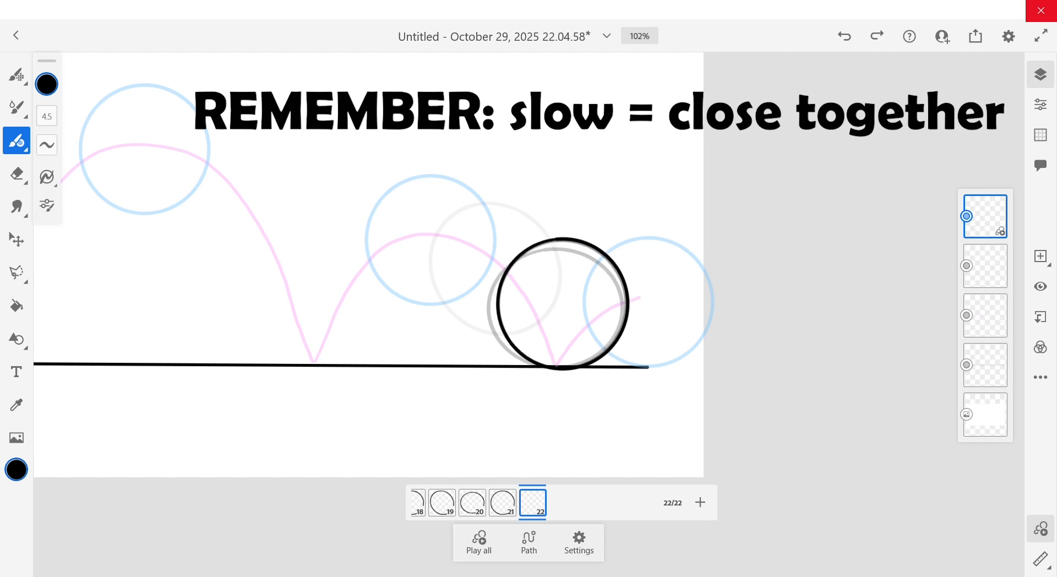
click(17, 239)
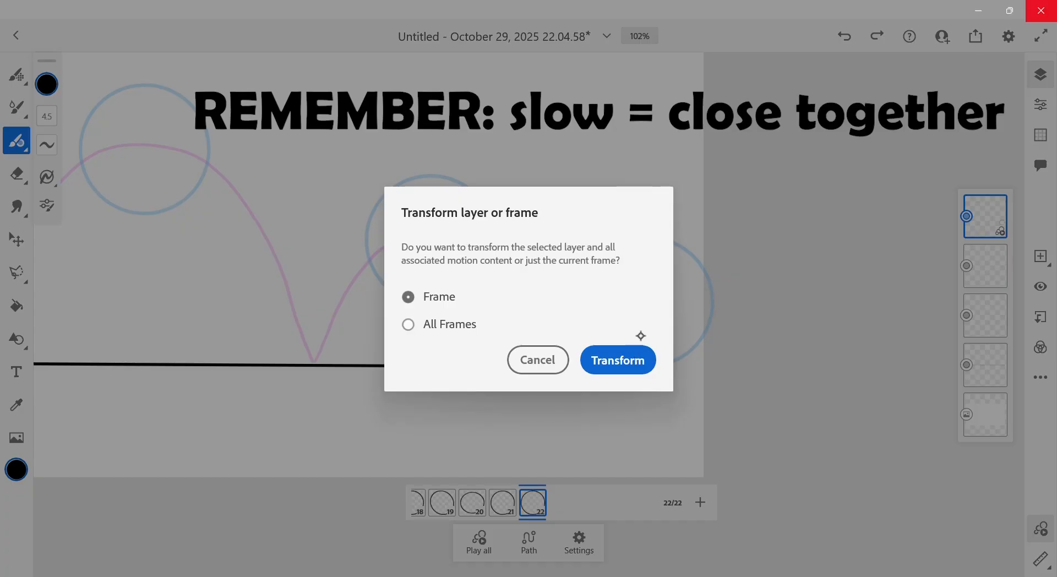
click(631, 357)
drag(578, 305, 589, 306)
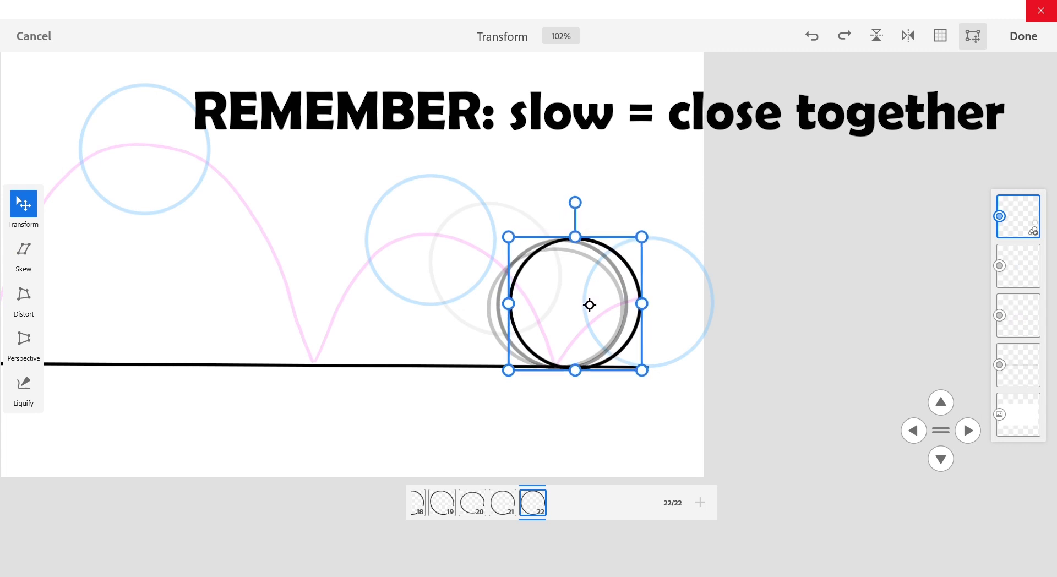
click(1023, 36)
Duplicate frame 22 as frame 23, shift only that frame's ball slightly right along the ground, and rotate it clockwise
click(541, 499)
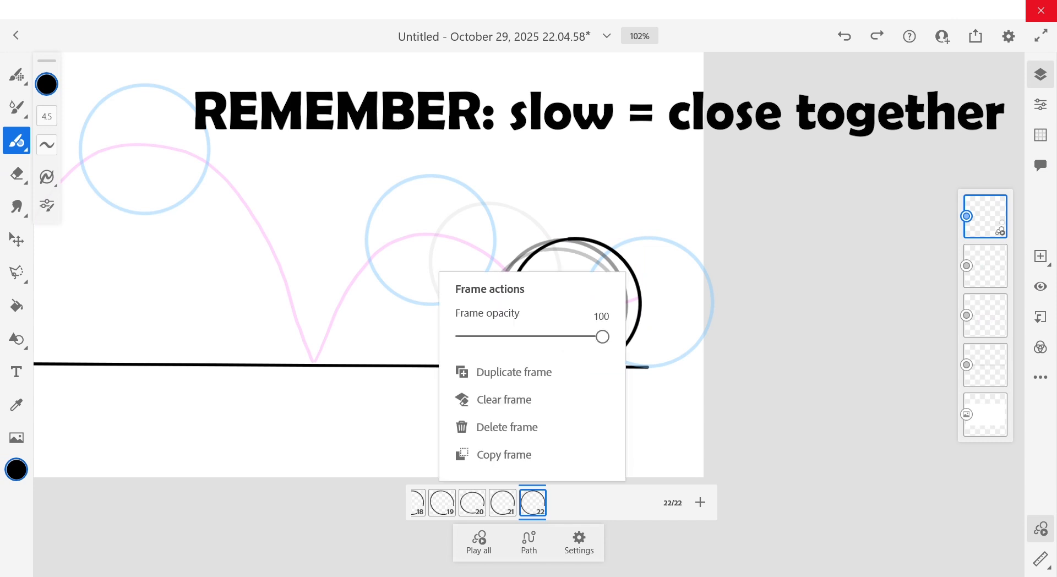
click(551, 379)
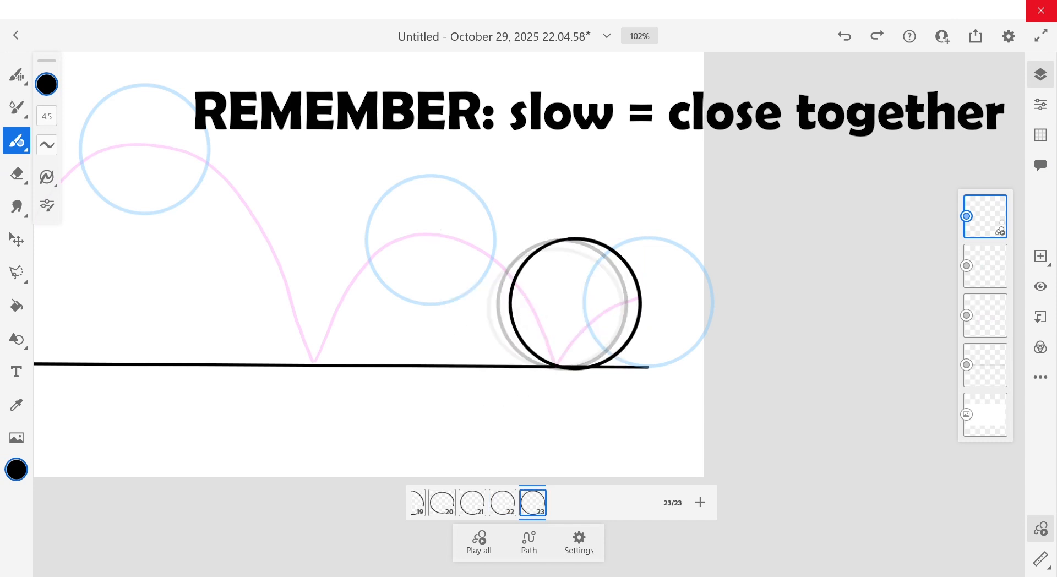
click(20, 240)
click(640, 356)
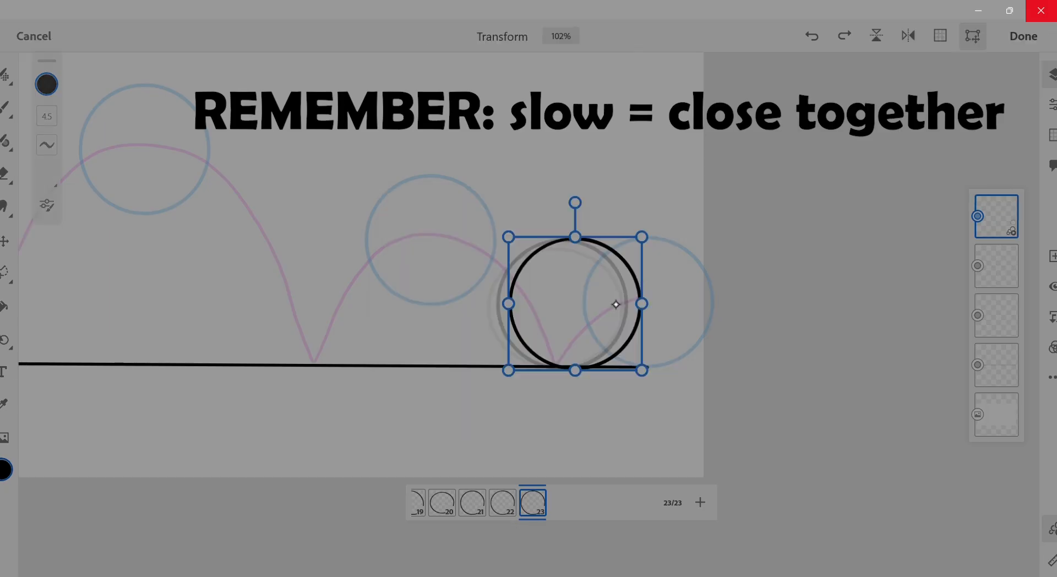
drag(585, 303, 595, 305)
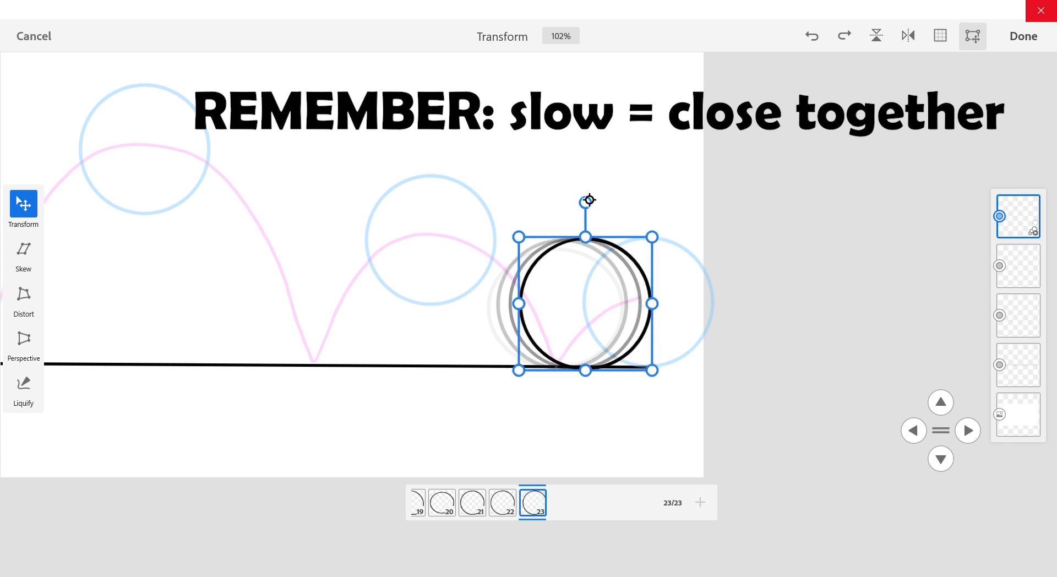
drag(588, 202, 628, 216)
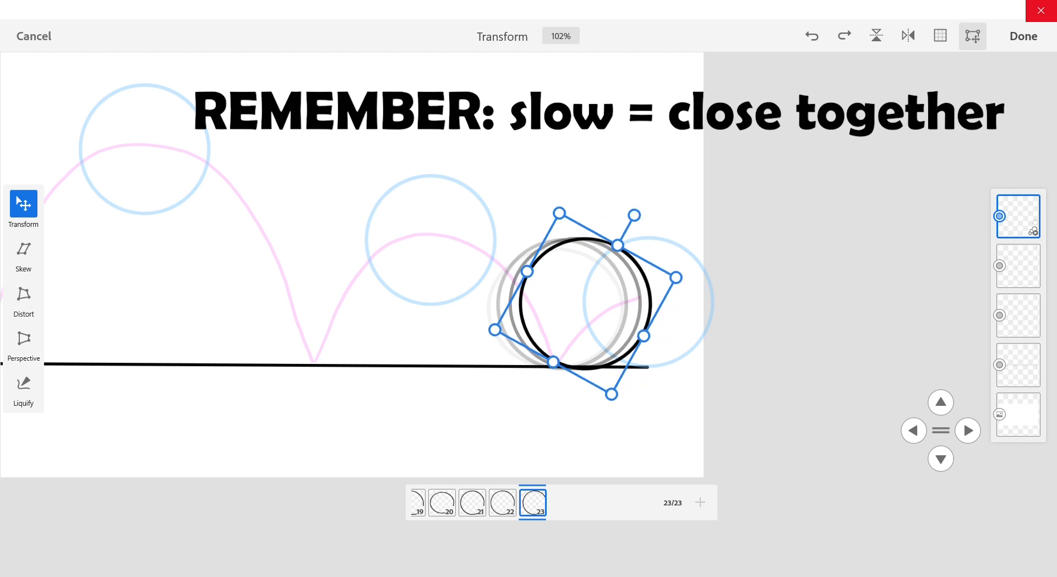
click(1025, 37)
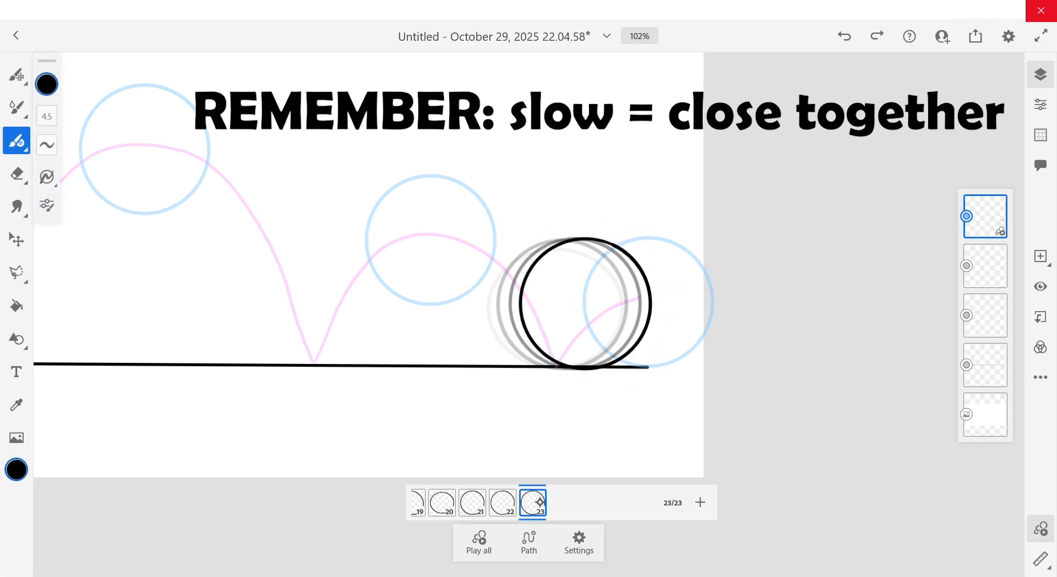
Duplicate frame 23 as frame 24, shift only that frame's ball slightly right, and rotate it about 18° clockwise
click(532, 503)
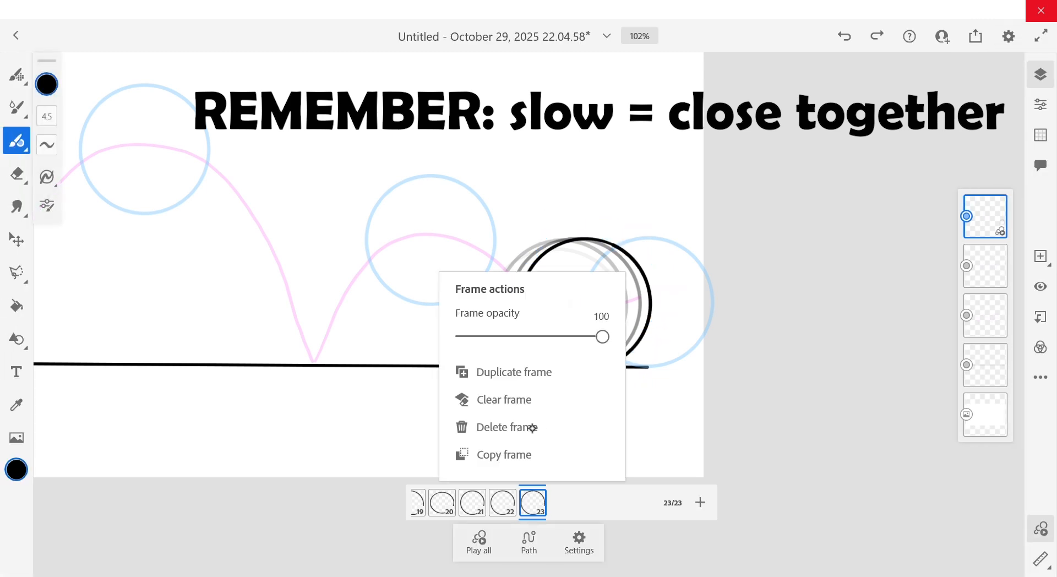
click(514, 372)
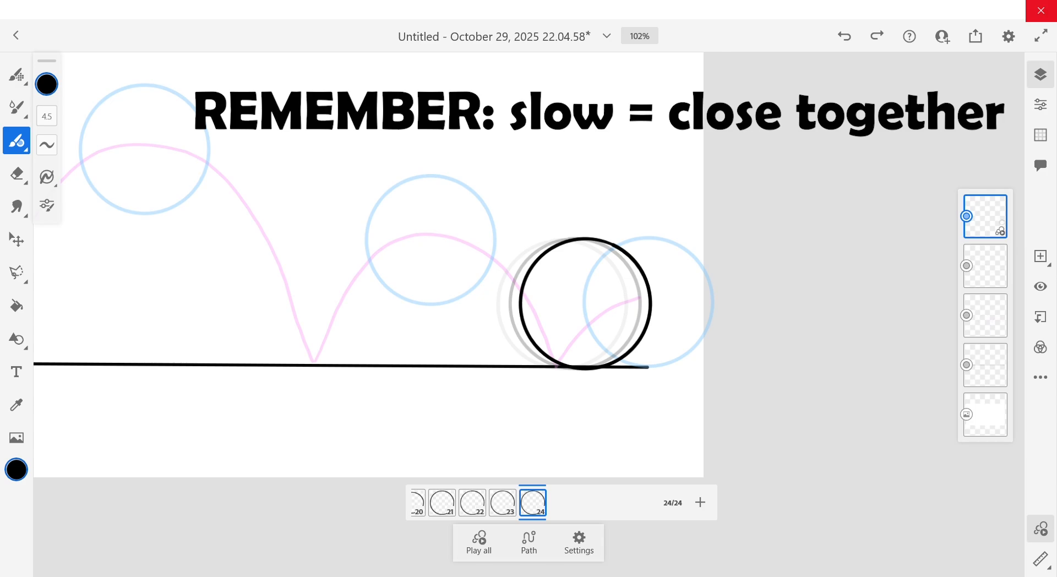
key(v)
drag(611, 298, 606, 300)
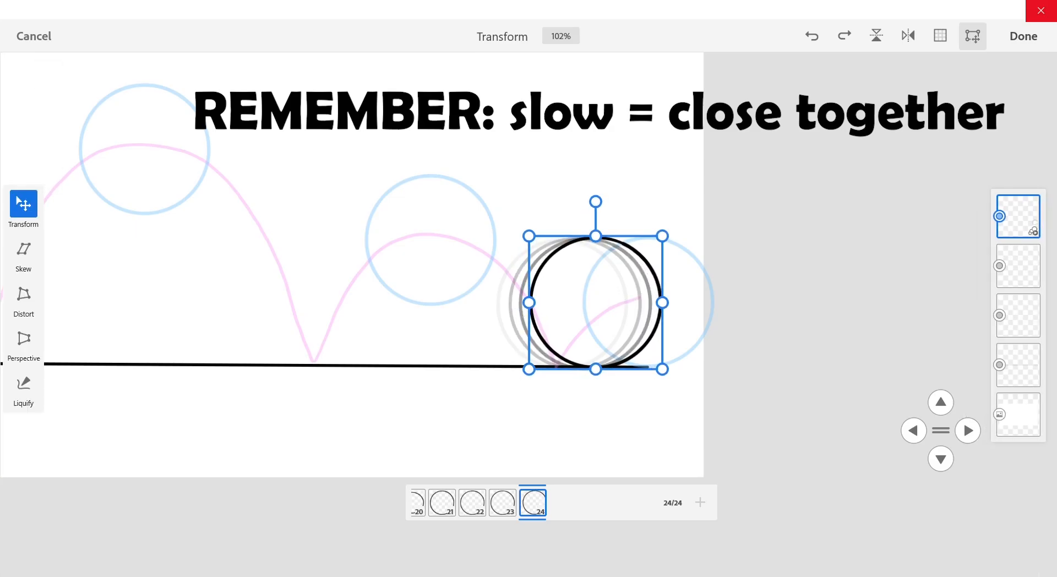
drag(601, 198, 628, 206)
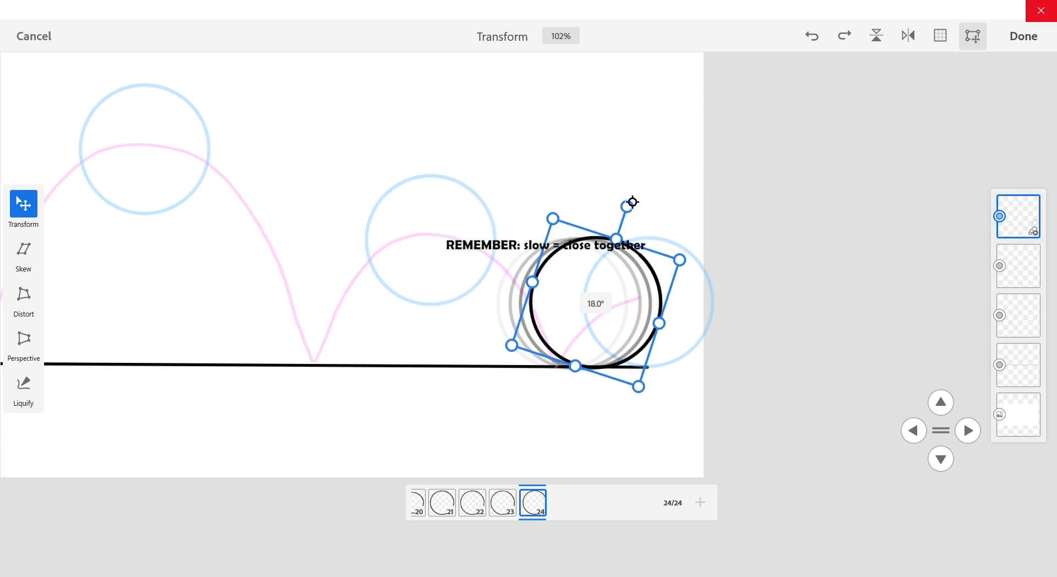
click(1020, 43)
scroll(851, 286, down, 3)
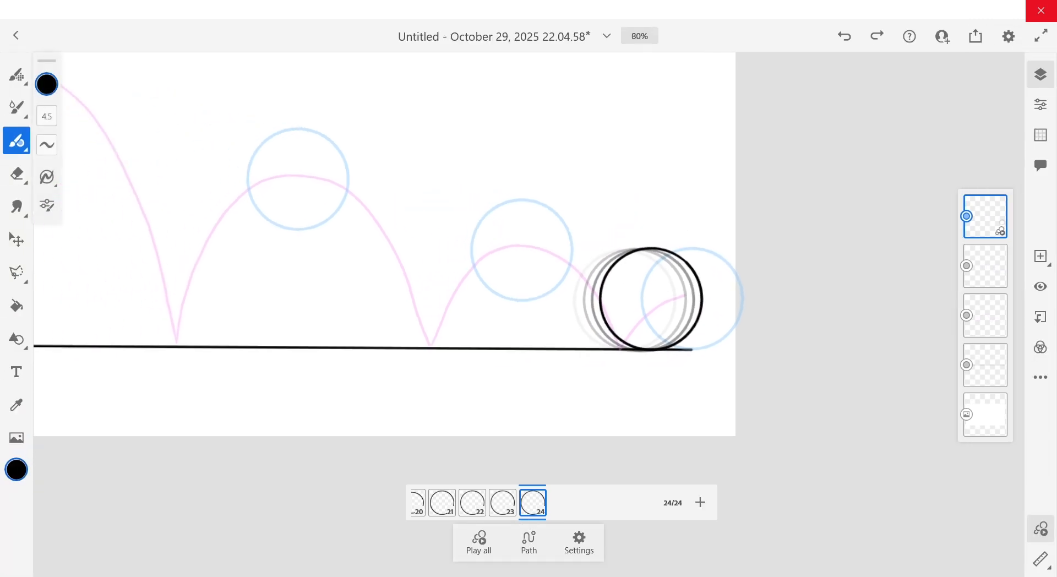
Hide the layer with the blue guide circles and the layer with the pink path, and play the whole animation
scroll(528, 276, down, 3)
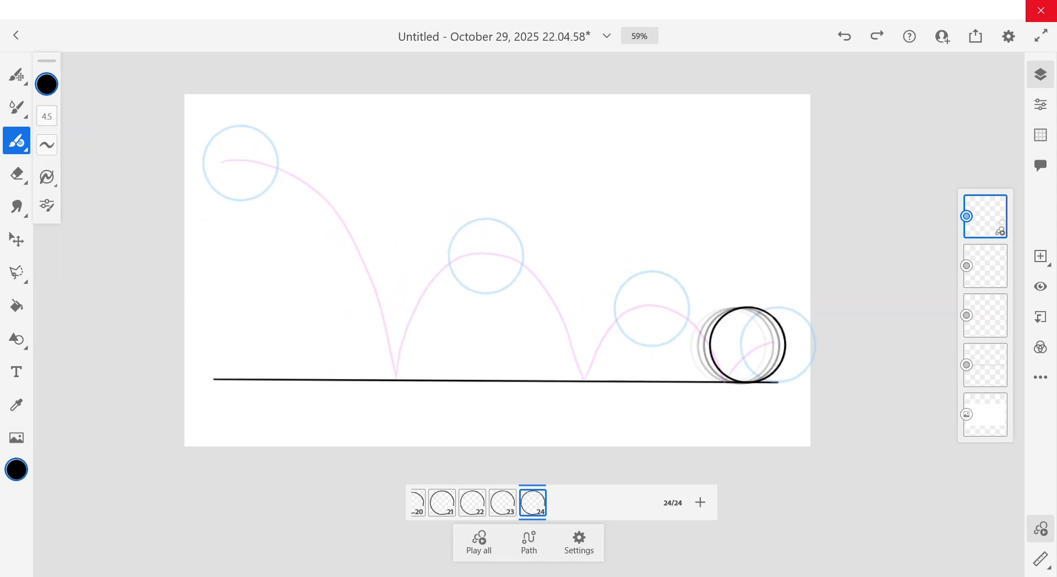
scroll(528, 276, up, 1)
scroll(528, 275, left, 1)
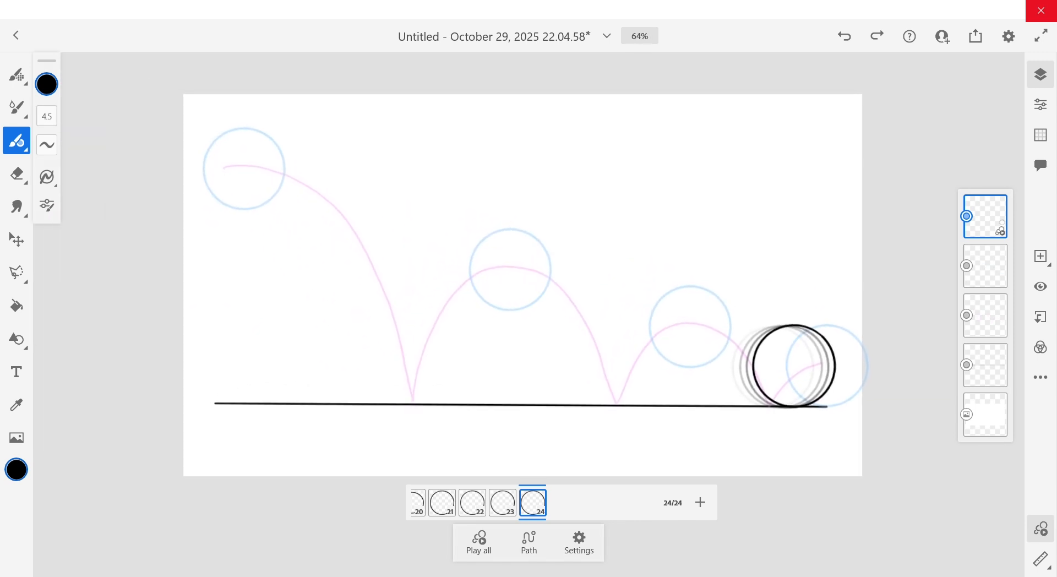
click(1007, 273)
click(1040, 292)
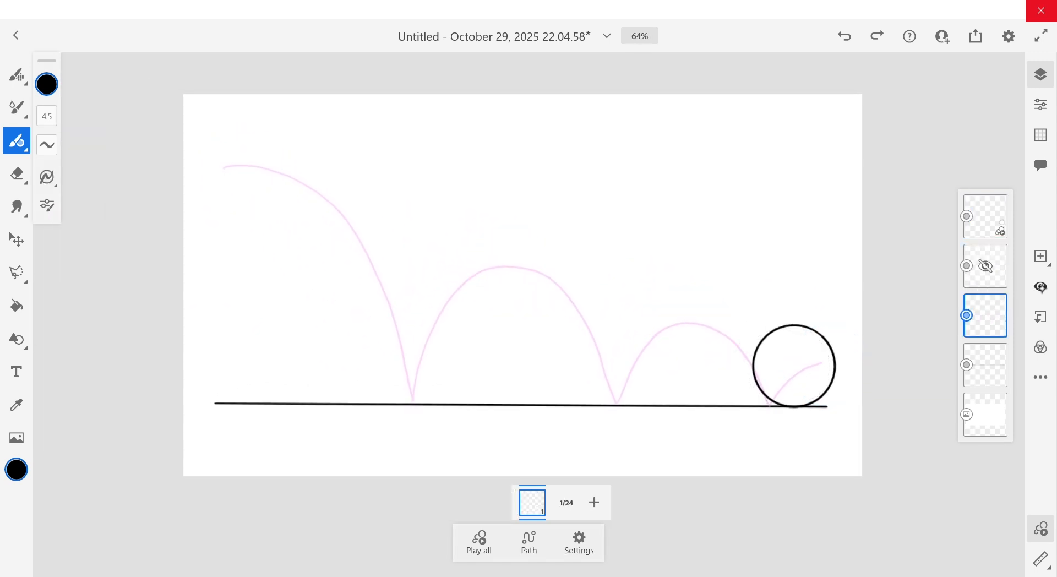
click(1041, 288)
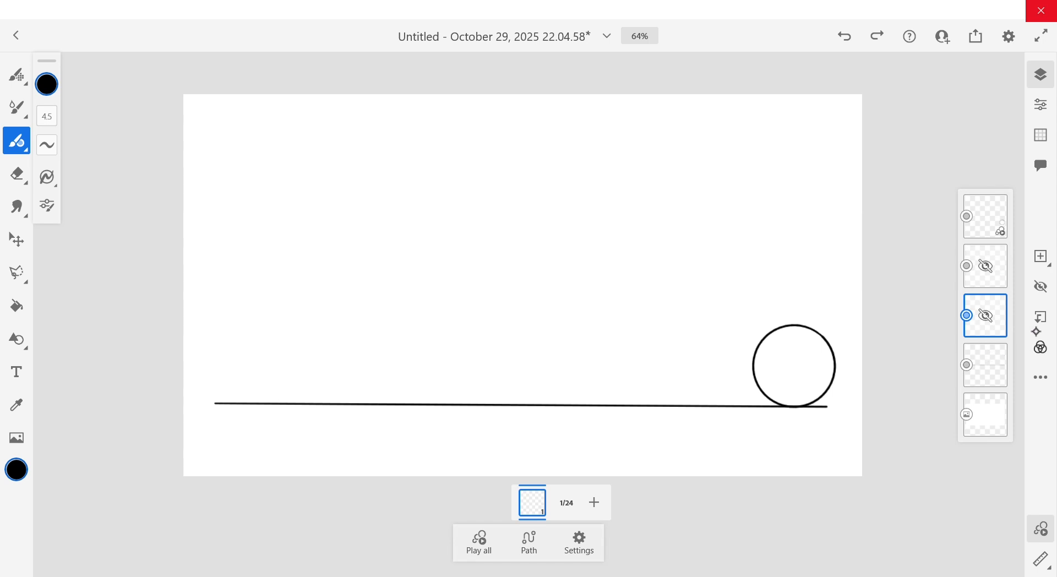
click(480, 542)
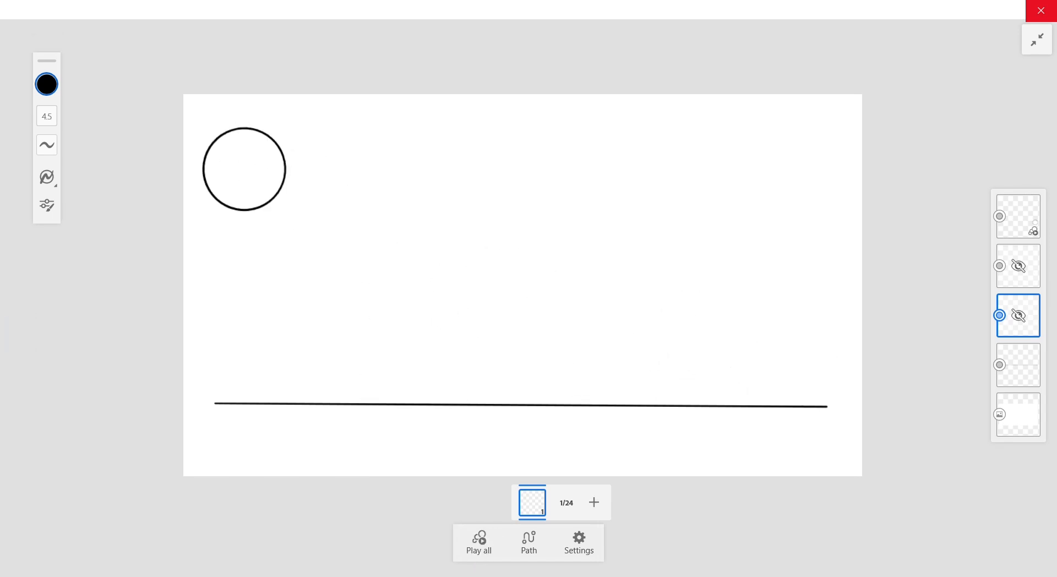
Add a layer above the hidden path layer and draw a large yellow curved arrow from the first ball toward the ground, brush size 38.5
click(1042, 256)
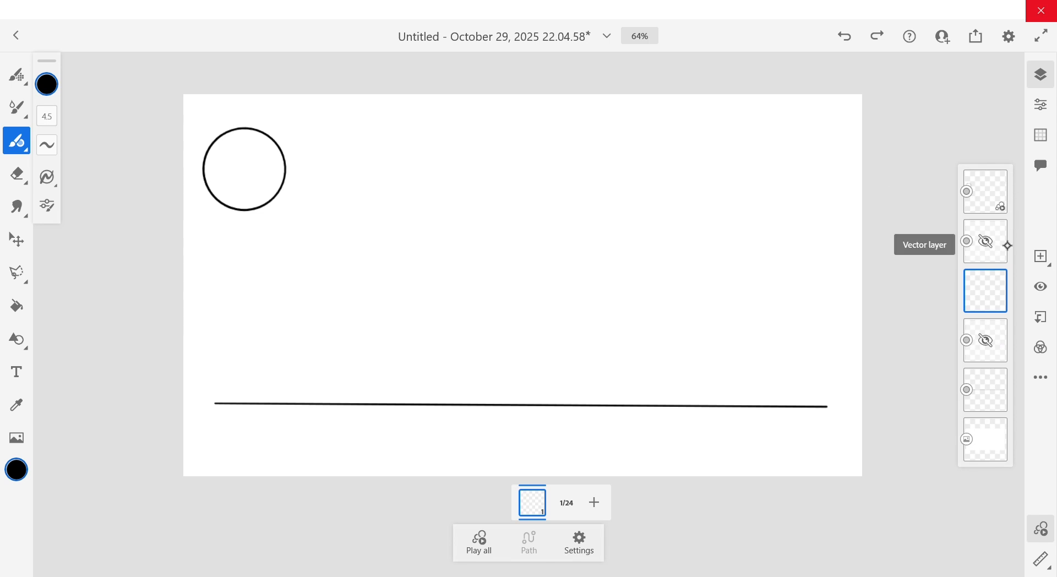
click(46, 84)
drag(185, 150, 185, 168)
click(47, 116)
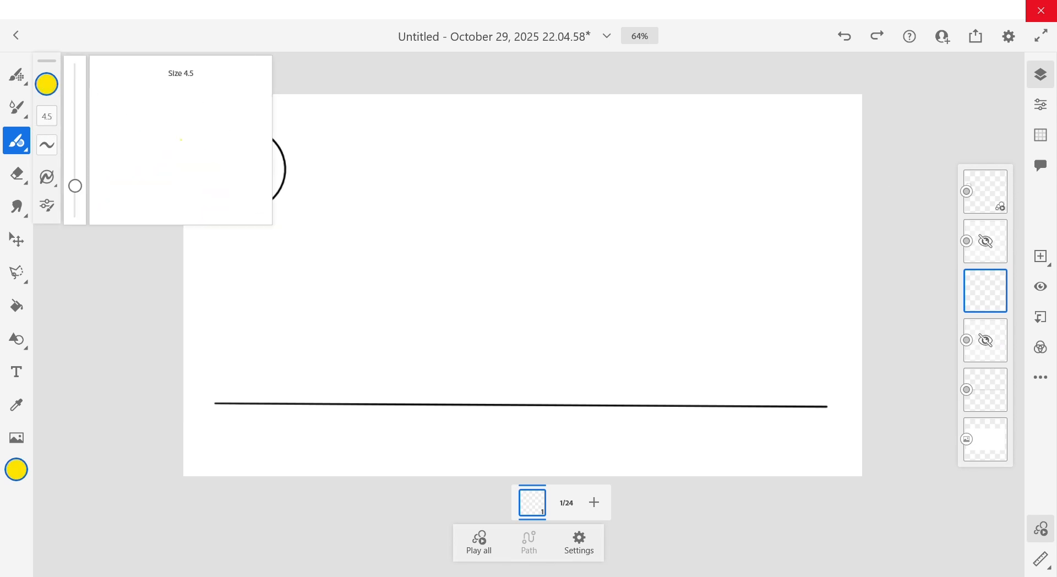
mouse_move(295, 119)
mouse_down()
mouse_move(402, 221)
mouse_move(394, 302)
mouse_up()
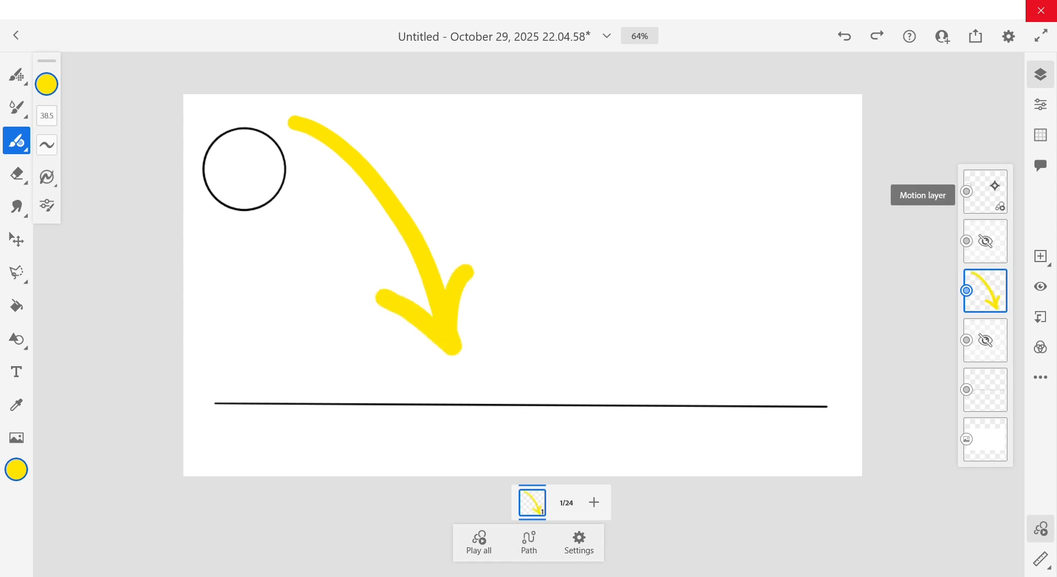
Scrub the motion layer's ball frames forward to the squash in frame 6 and back toward the start
click(985, 191)
drag(548, 514, 396, 504)
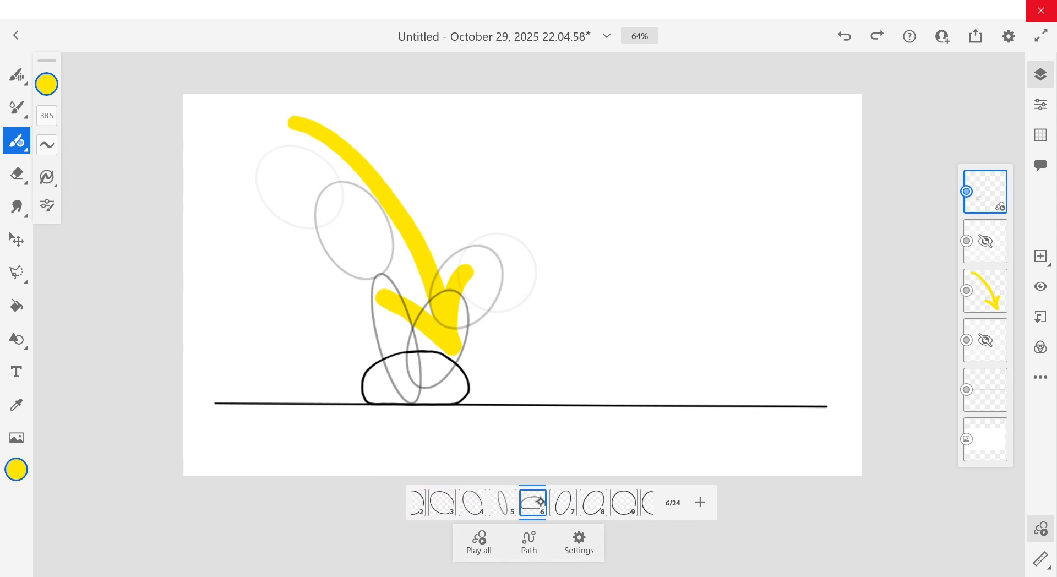
drag(540, 502, 696, 498)
Hide the yellow arrow layer, play the whole animation, and stop the playback
click(991, 296)
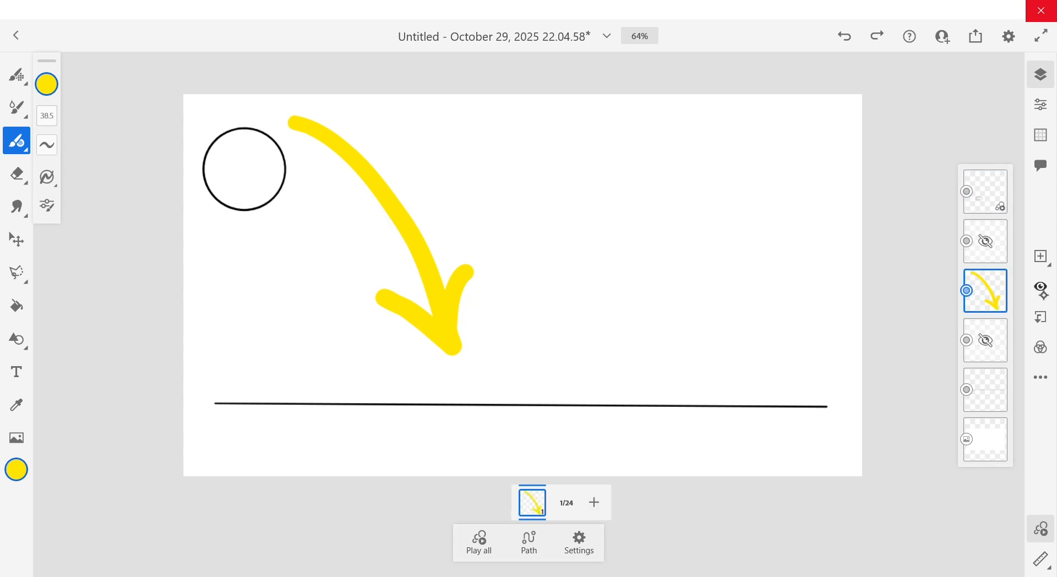
click(1041, 290)
click(478, 538)
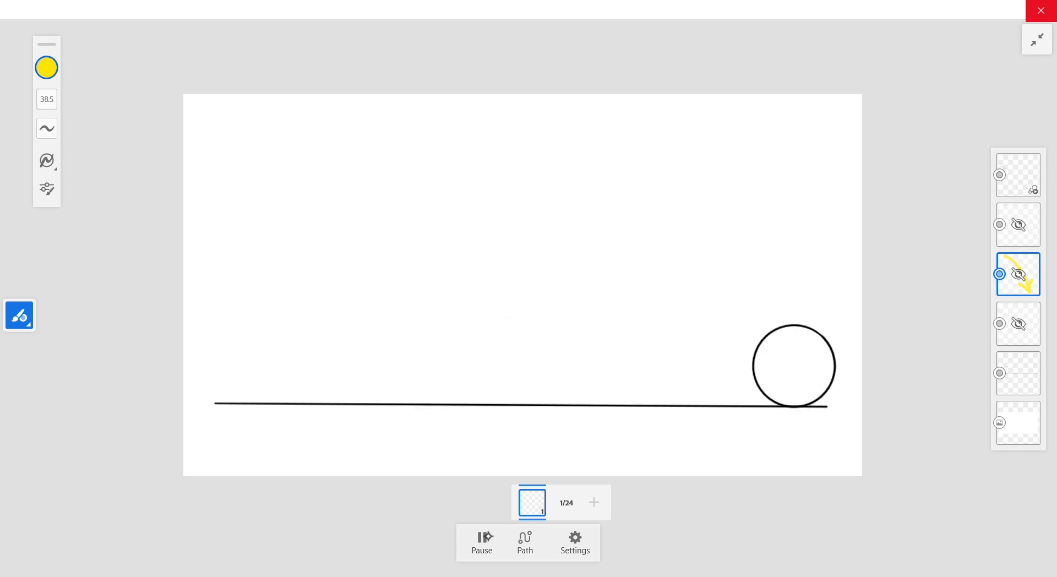
click(482, 540)
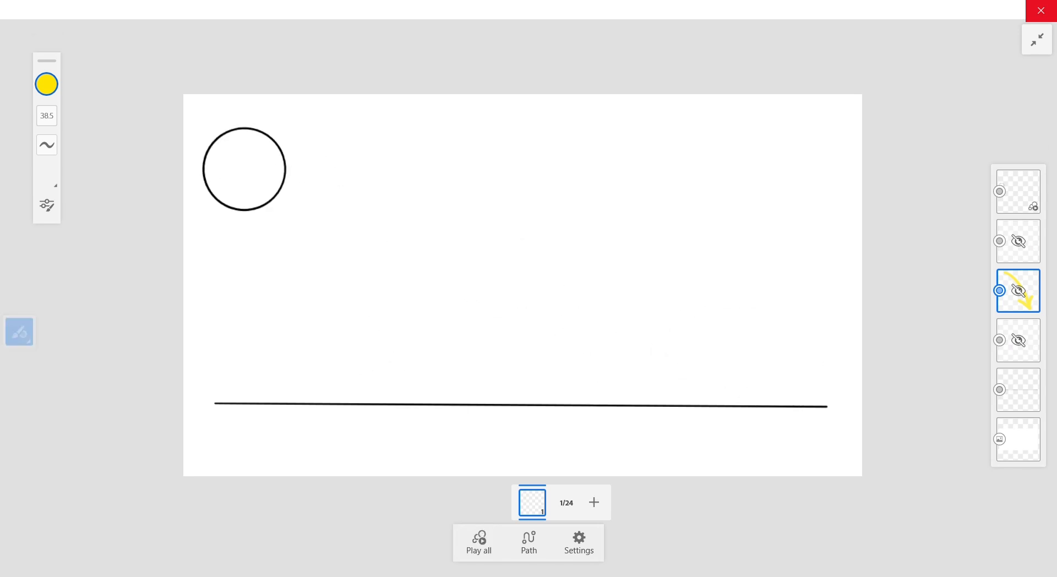